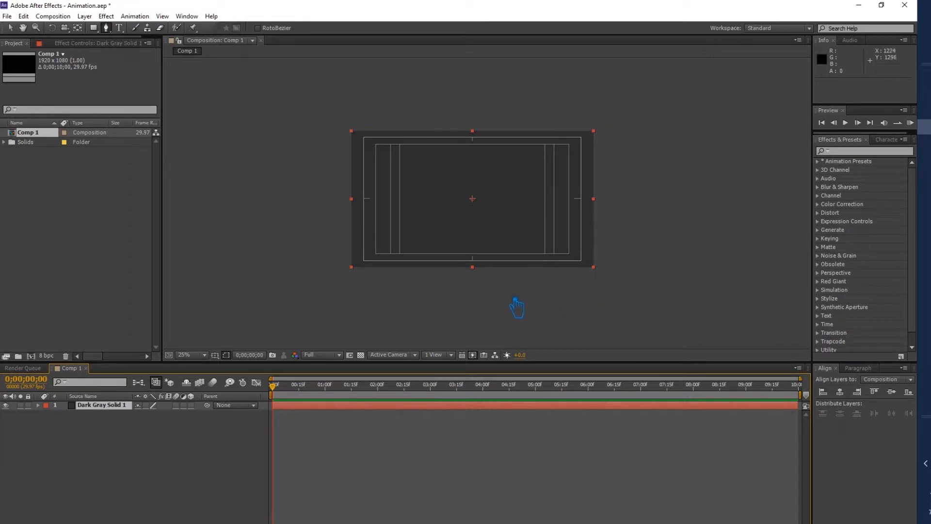
# Step: Draw a mask path from beyond the composition's lower-right corner through the bottom centre, then curve it up to form the heart's left lobe
pyautogui.click(645, 293)
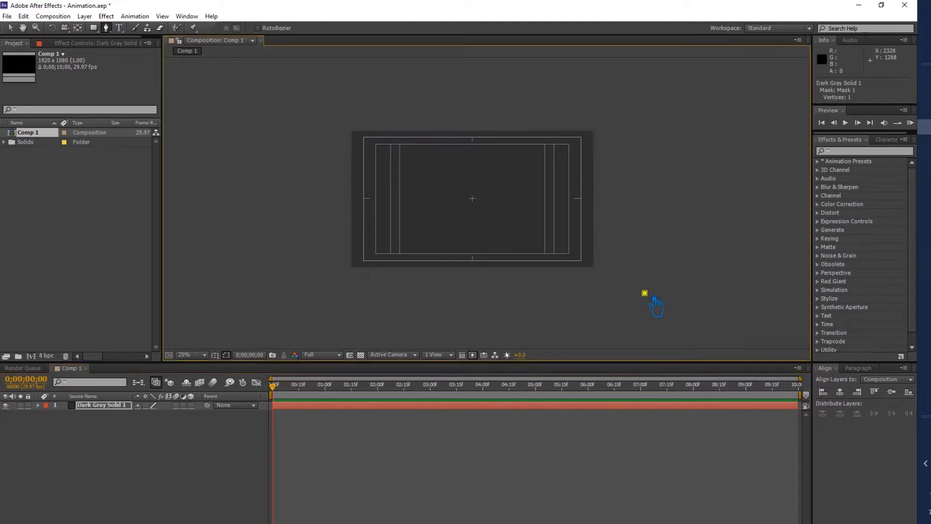
pyautogui.click(473, 254)
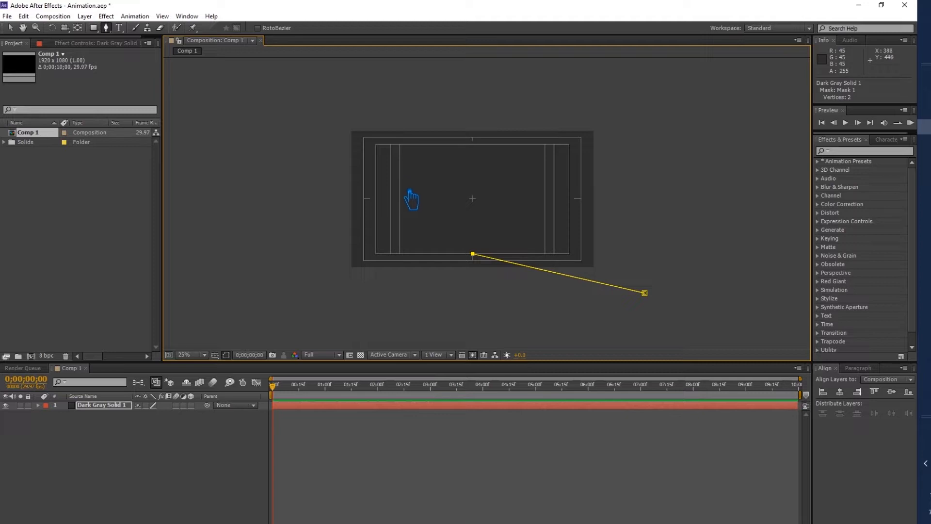
pyautogui.moveTo(400, 188); pyautogui.dragTo(398, 152)
pyautogui.click(458, 146)
pyautogui.moveTo(469, 155); pyautogui.dragTo(490, 159)
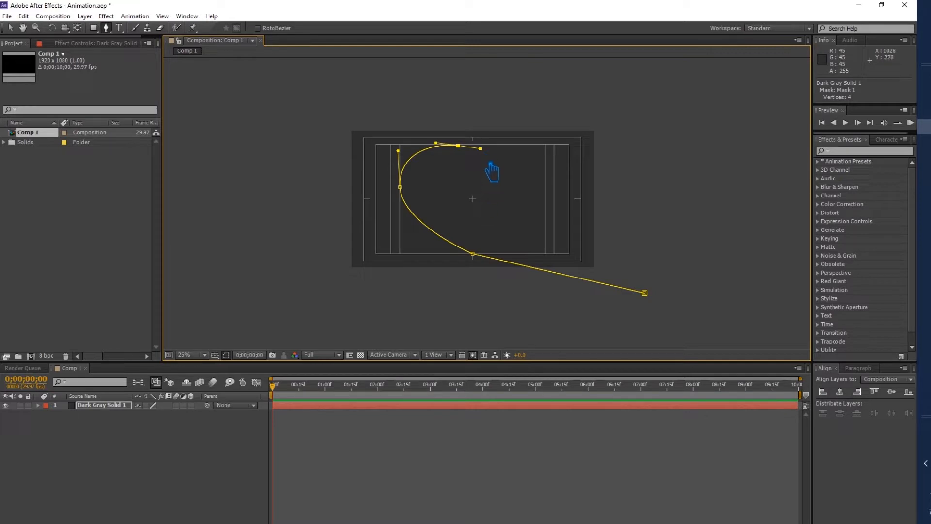
pyautogui.moveTo(480, 148); pyautogui.dragTo(473, 156)
pyautogui.moveTo(466, 150); pyautogui.dragTo(452, 152)
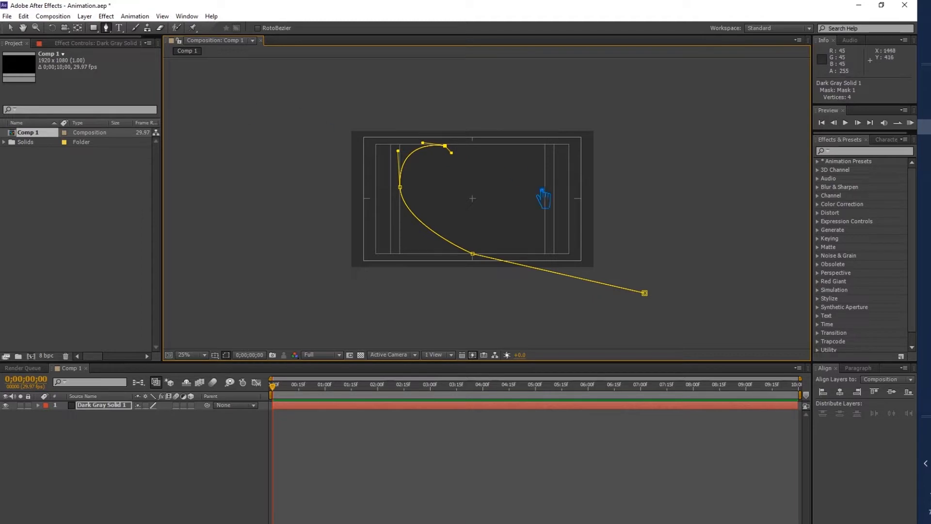
# Step: Continue the mask path through a centre notch and the heart's right lobe, ending in a curved tail beyond the composition's lower-left corner
pyautogui.click(473, 199)
pyautogui.moveTo(462, 155); pyautogui.dragTo(483, 153)
pyautogui.moveTo(499, 144); pyautogui.dragTo(534, 148)
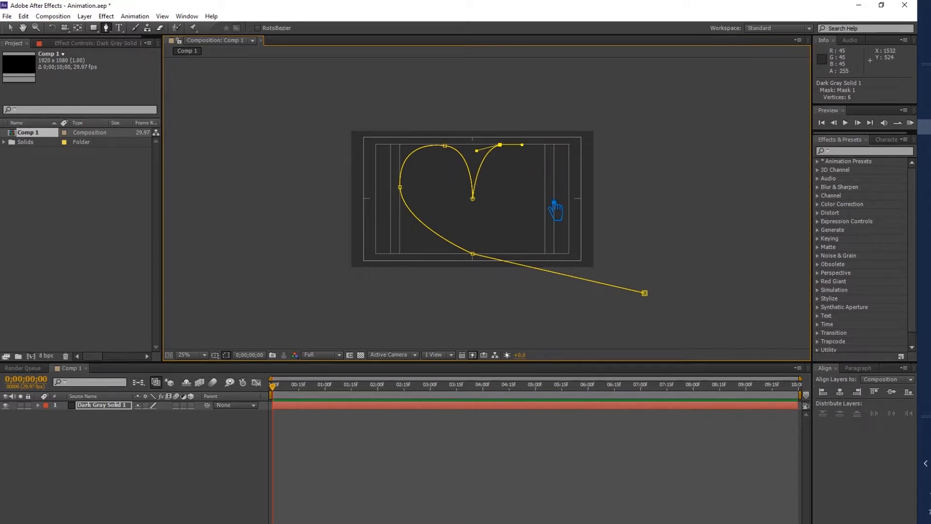
pyautogui.moveTo(556, 200); pyautogui.dragTo(544, 241)
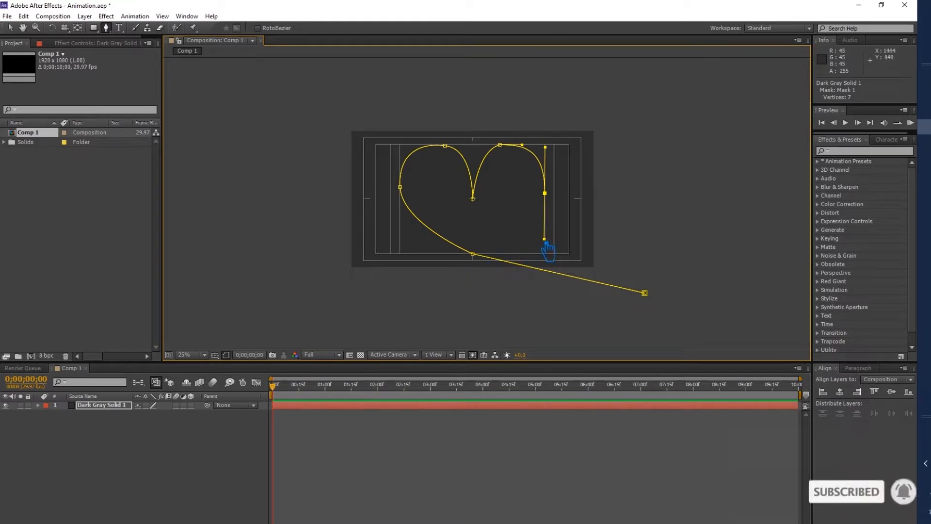
pyautogui.moveTo(545, 242); pyautogui.dragTo(498, 251)
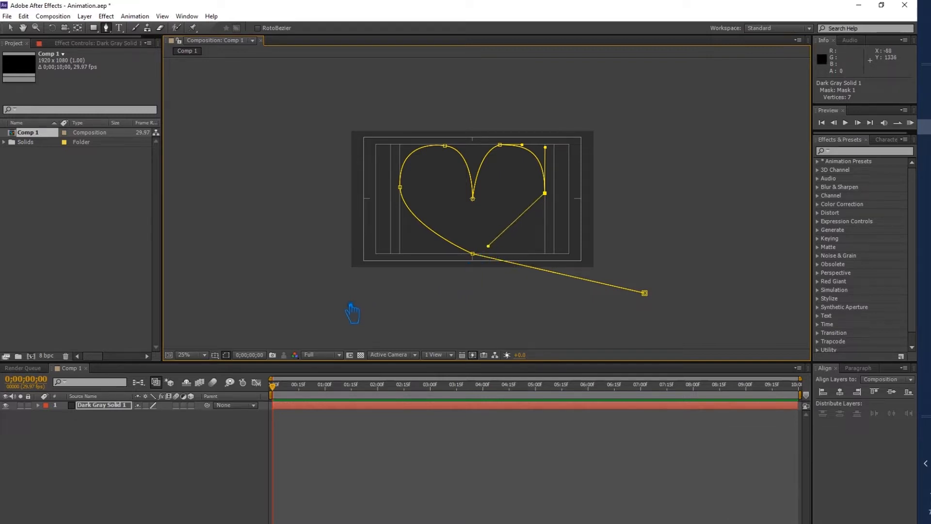
pyautogui.moveTo(307, 283); pyautogui.dragTo(165, 283)
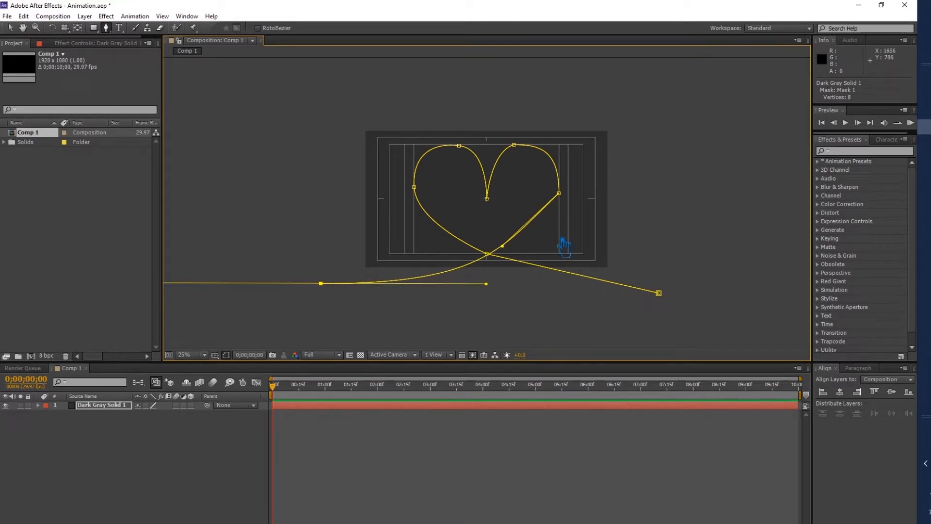
pyautogui.moveTo(503, 246); pyautogui.dragTo(568, 232)
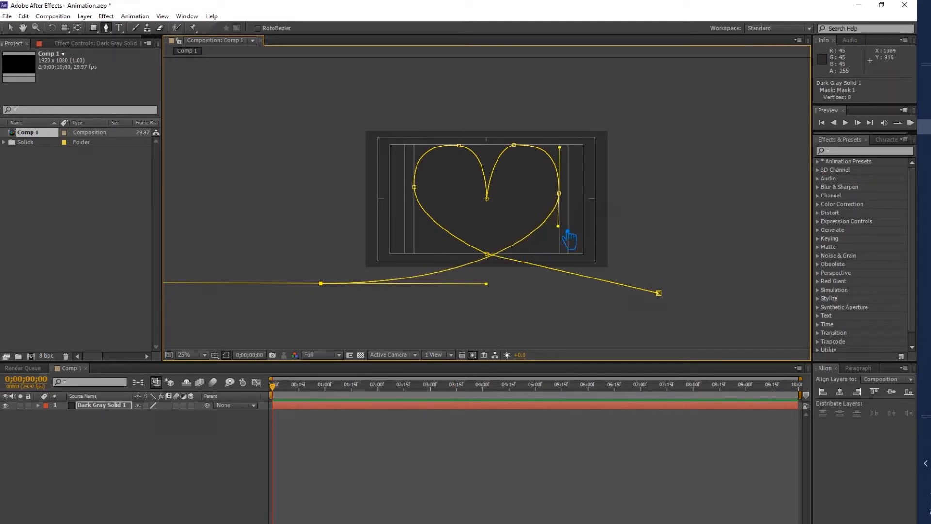
# Step: Raise the heart's centre notch and nudge both outer end points so the path crosses itself at the heart's bottom tip
pyautogui.click(496, 203)
pyautogui.moveTo(496, 202); pyautogui.dragTo(496, 179)
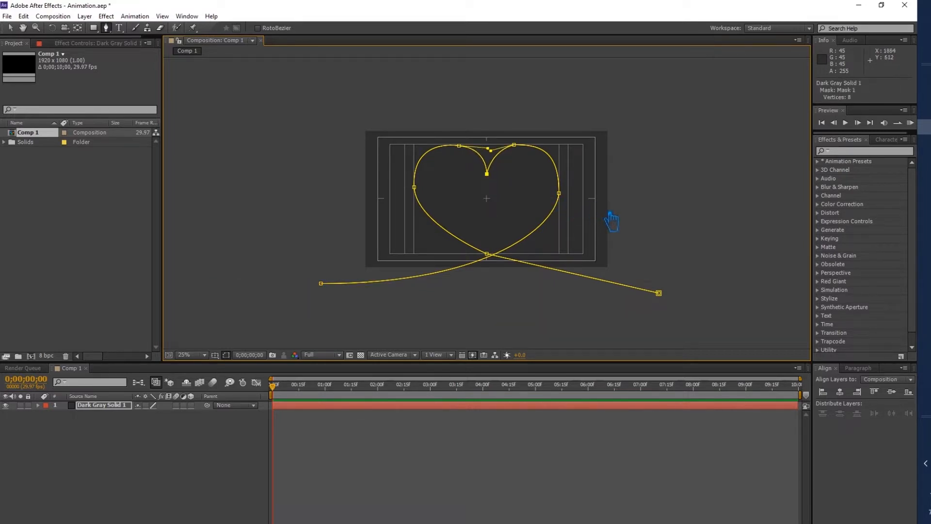
pyautogui.moveTo(671, 298); pyautogui.dragTo(675, 305)
pyautogui.click(329, 297)
pyautogui.hotkey('ctrl', 'z')
pyautogui.press('v')
pyautogui.click(332, 290)
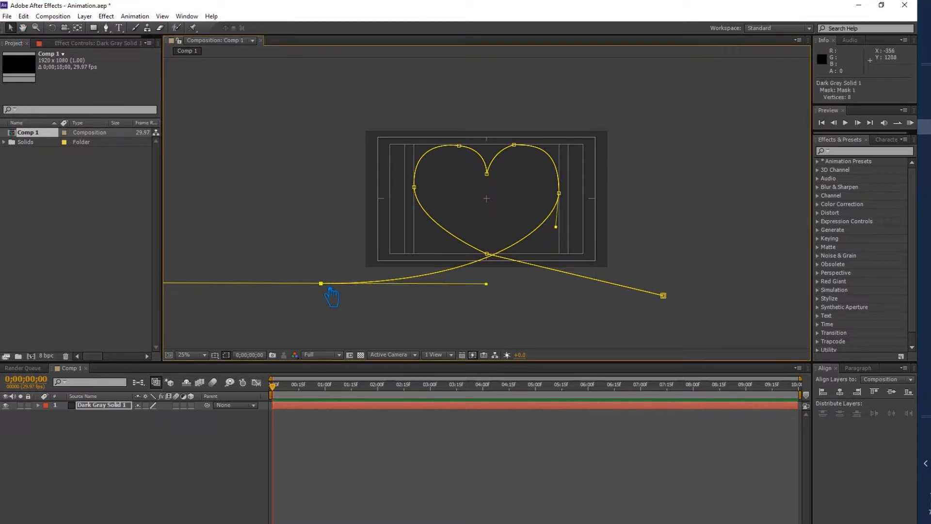
pyautogui.moveTo(331, 290); pyautogui.dragTo(328, 286)
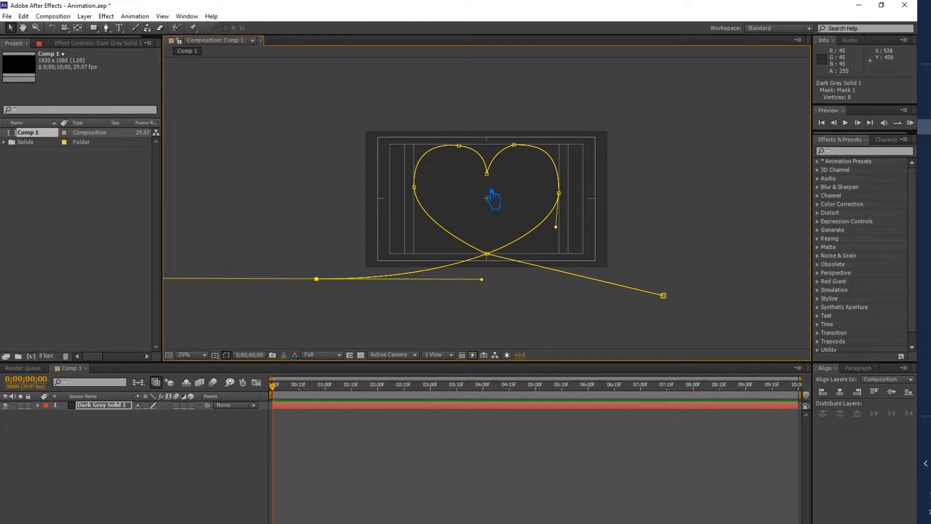
# Step: Retract the outward direction handle on the path's lower-left end point, then deselect and reselect the Dark Gray Solid 1 layer
pyautogui.click(106, 27)
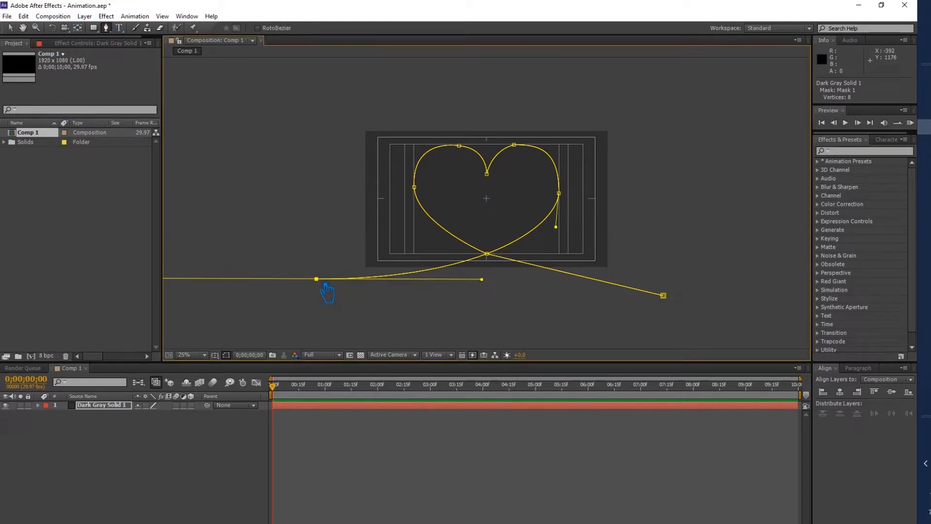
pyautogui.scroll(-1, 213, 295)
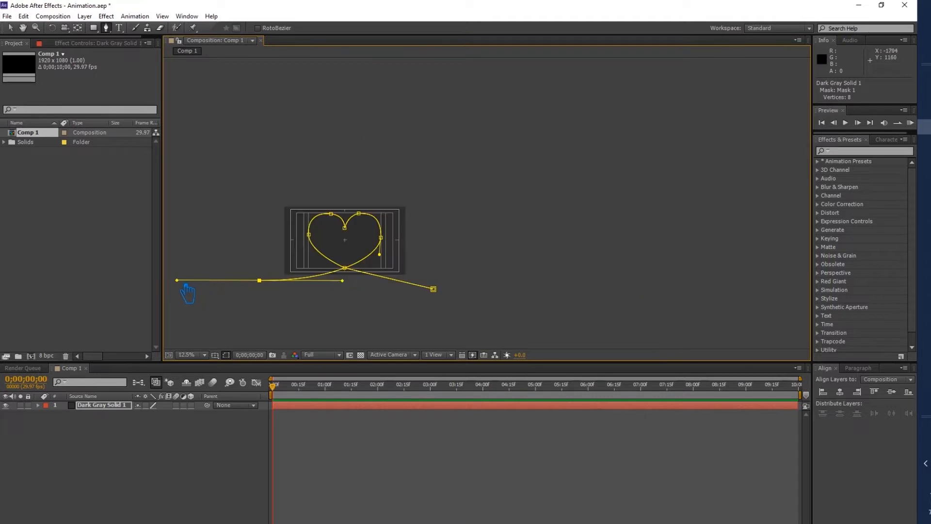
pyautogui.moveTo(187, 293); pyautogui.dragTo(269, 293)
pyautogui.click(10, 27)
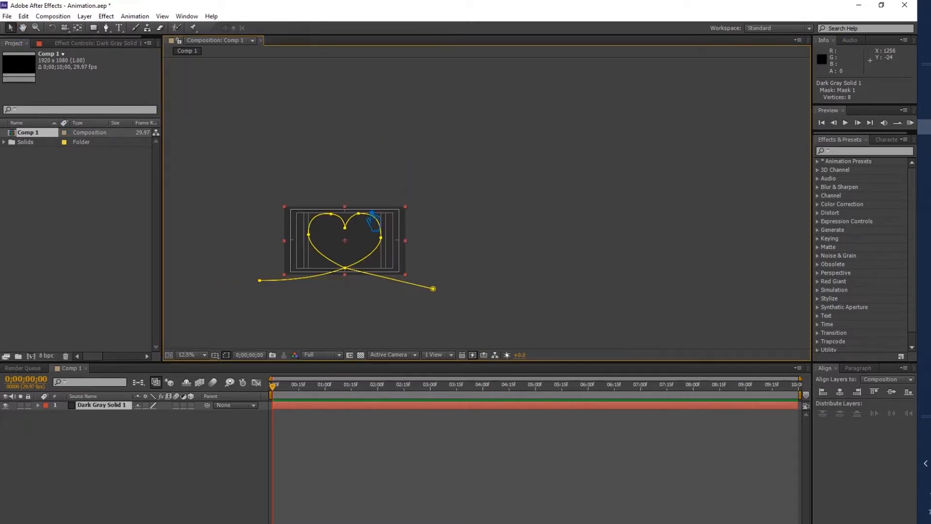
pyautogui.click(391, 324)
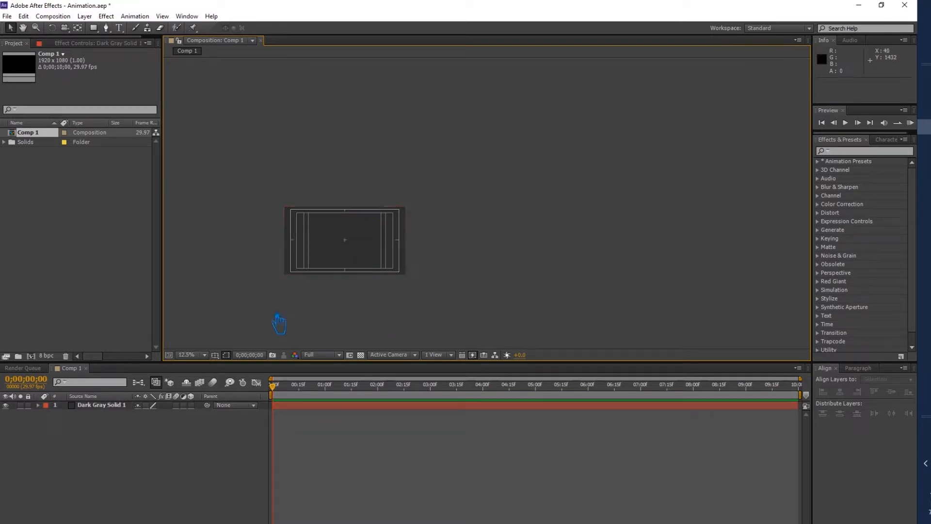
pyautogui.click(113, 406)
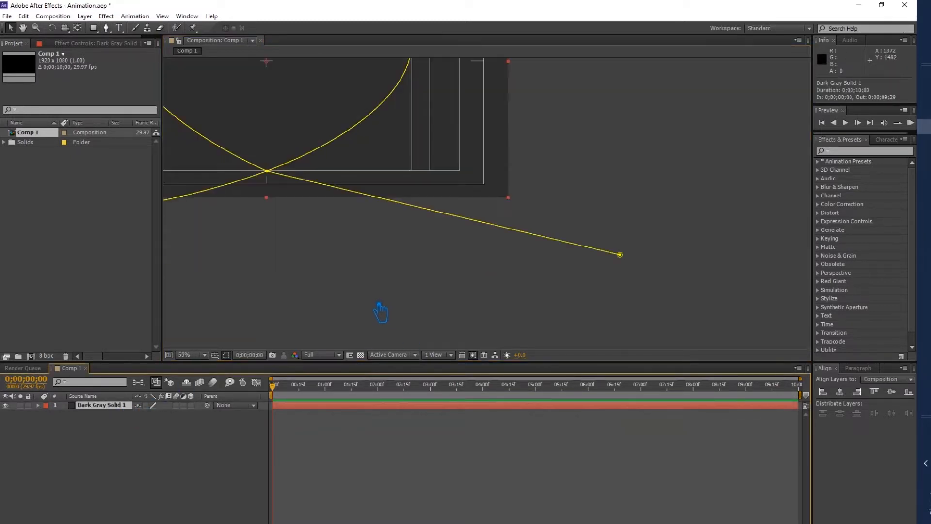
# Step: Reshape the heart's right lobe by adjusting its top vertex and the upper handle of its side vertex to match the left lobe
pyautogui.scroll(2, 380, 311)
pyautogui.moveTo(481, 318); pyautogui.dragTo(497, 318)
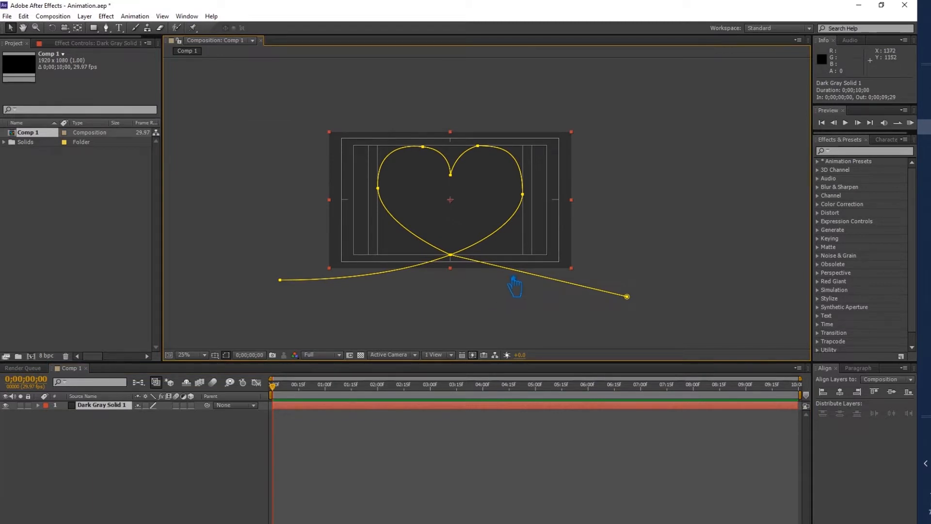
pyautogui.click(523, 195)
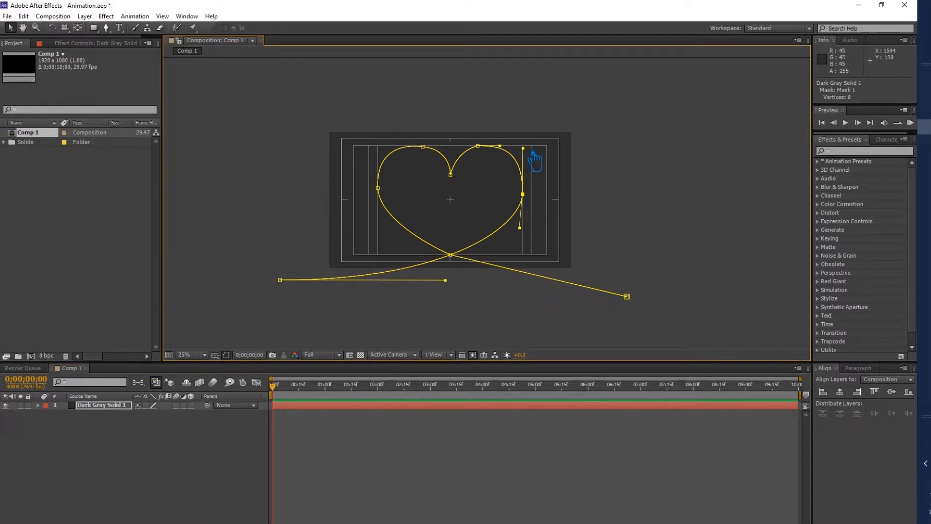
pyautogui.moveTo(533, 153); pyautogui.dragTo(527, 146)
pyautogui.scroll(2, 503, 156)
pyautogui.scroll(-1, 498, 160)
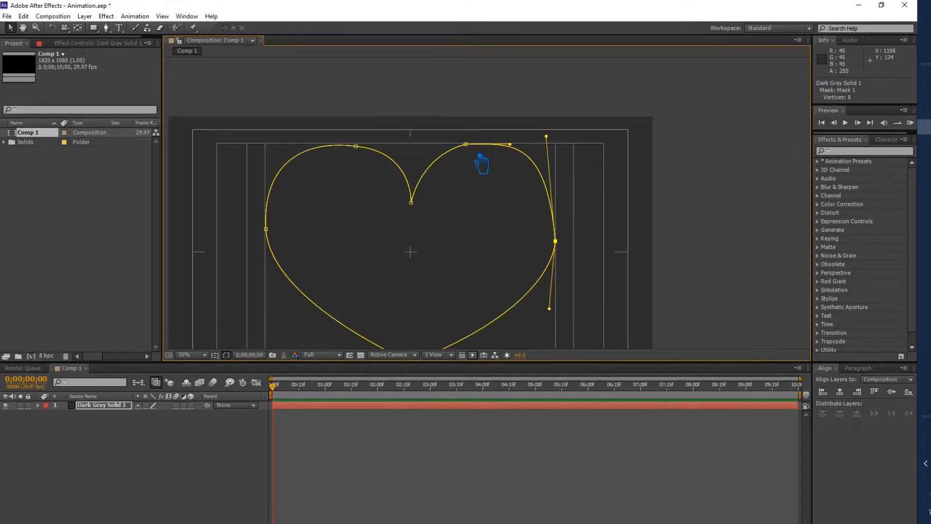
pyautogui.moveTo(466, 144); pyautogui.dragTo(500, 146)
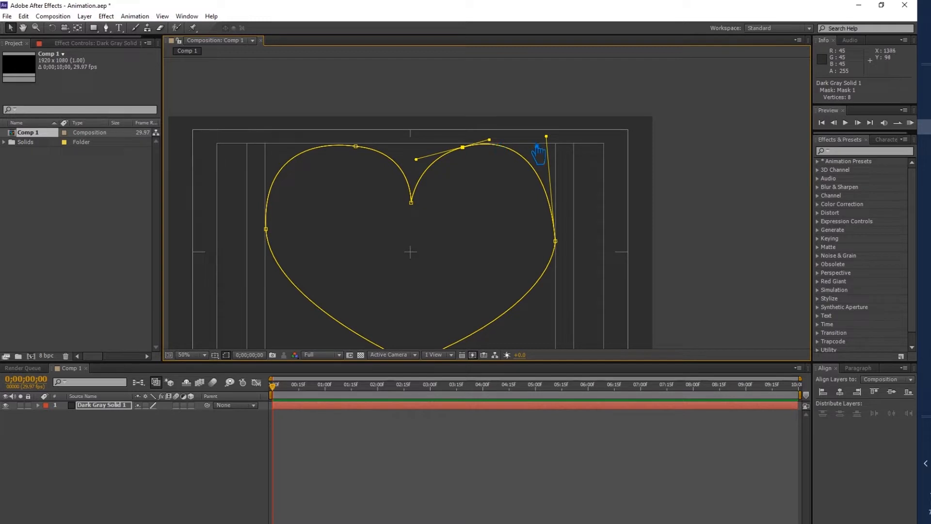
pyautogui.moveTo(555, 141); pyautogui.dragTo(574, 147)
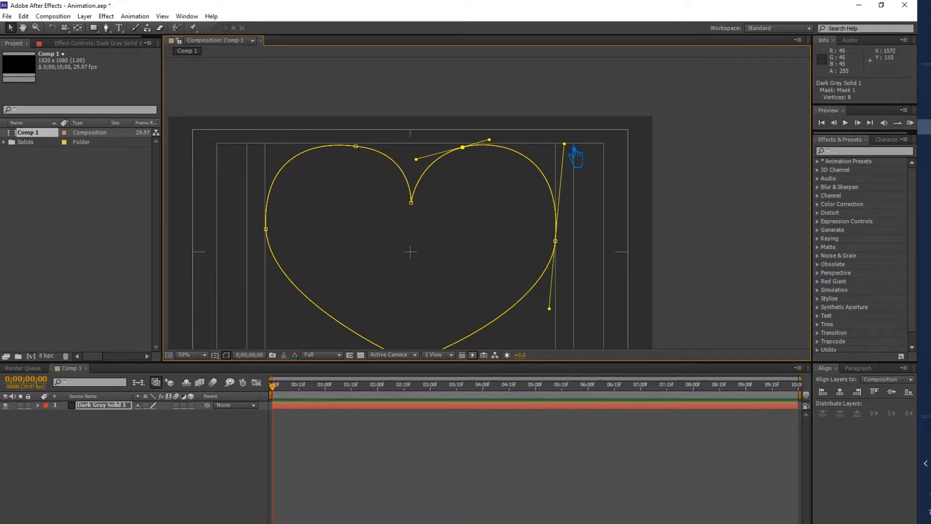
pyautogui.scroll(-2, 660, 193)
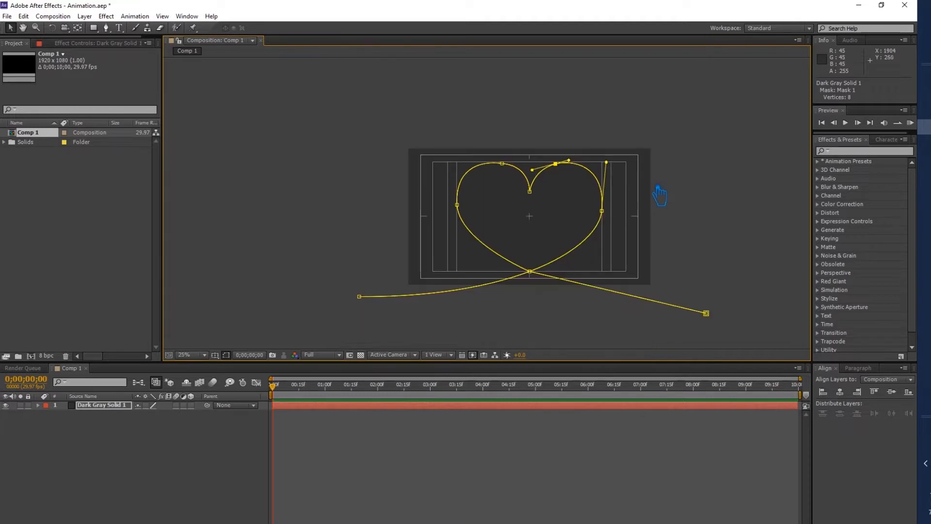
pyautogui.click(699, 230)
pyautogui.click(285, 181)
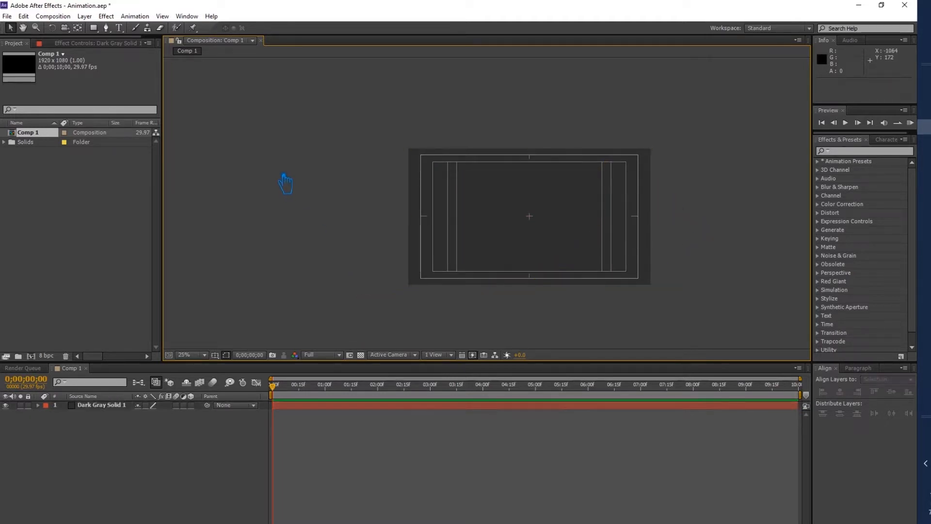
pyautogui.click(100, 405)
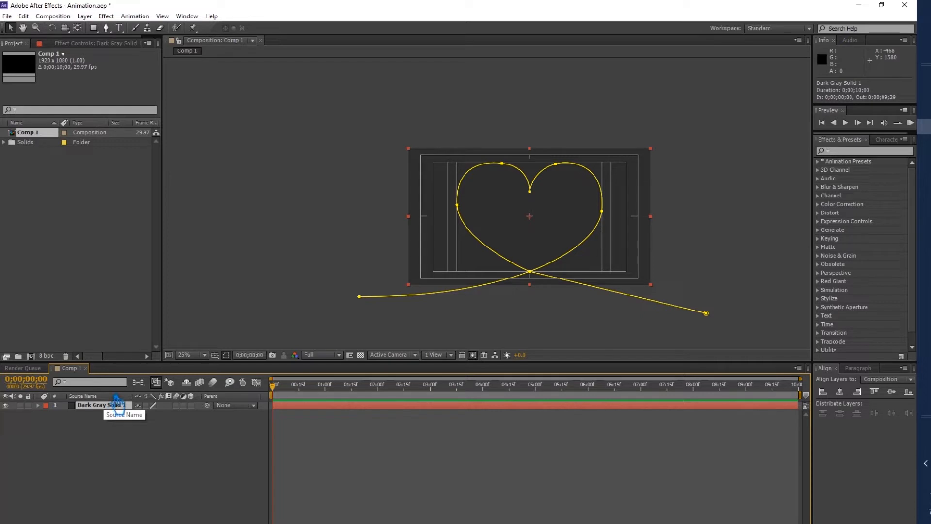
# Step: Add a new null object to the composition
pyautogui.click(142, 445)
pyautogui.rightClick(144, 442)
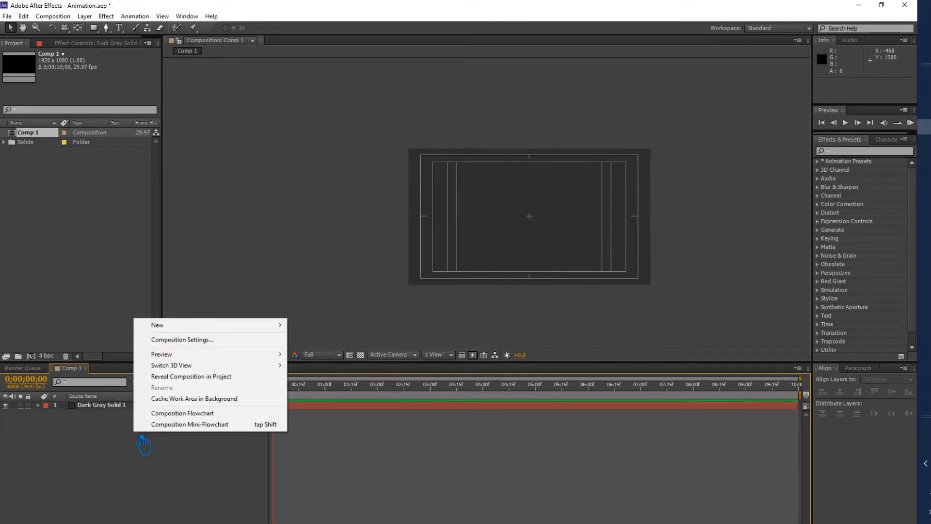
pyautogui.moveTo(208, 331)
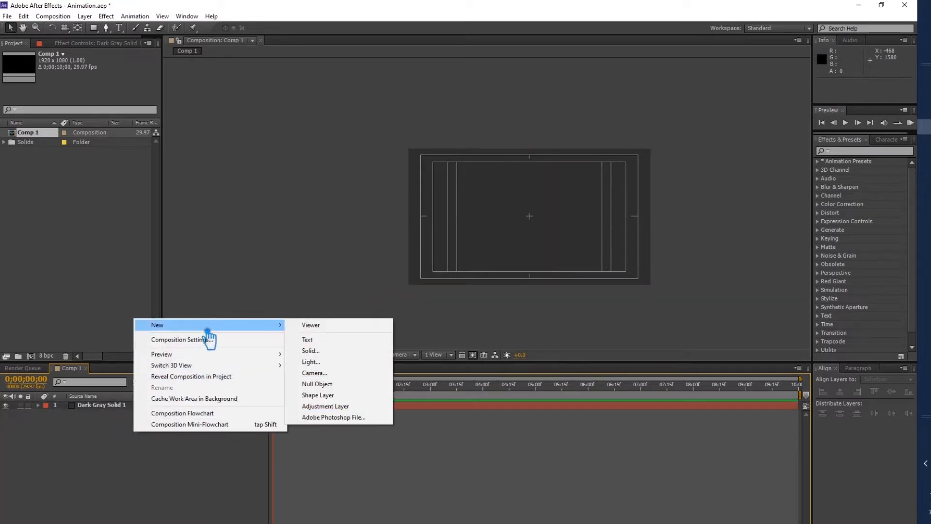
pyautogui.click(345, 384)
pyautogui.scroll(2, 572, 301)
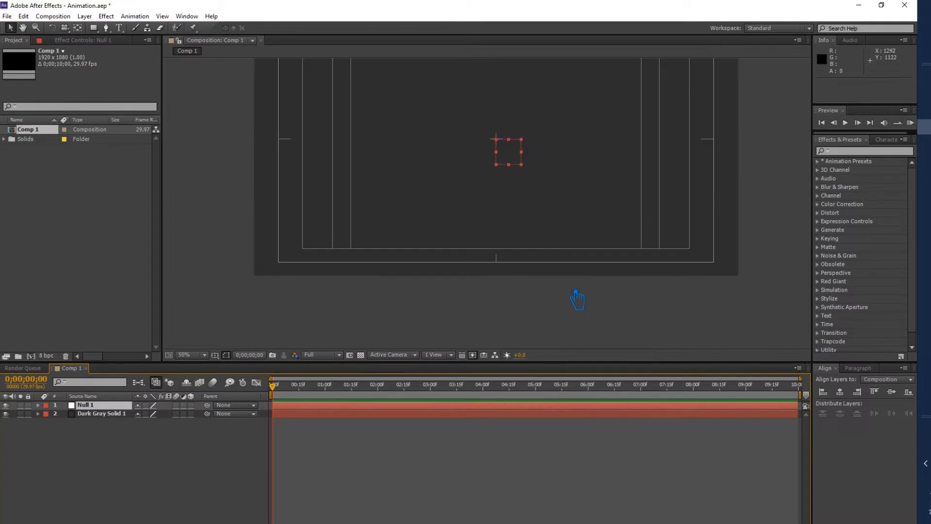
pyautogui.moveTo(537, 295); pyautogui.dragTo(518, 345)
# Step: Copy the Mask Path property of Mask 1 on the Dark Gray Solid 1 layer
pyautogui.click(38, 413)
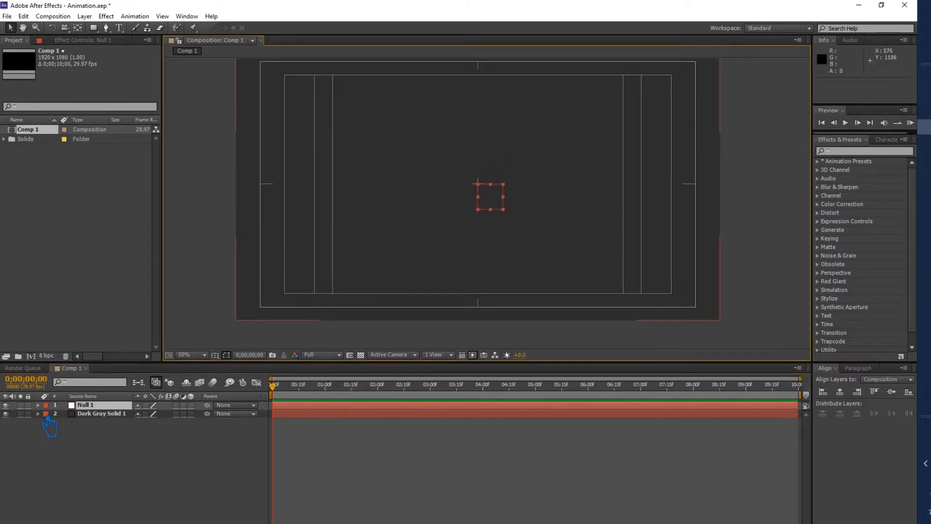
pyautogui.click(47, 421)
pyautogui.click(55, 431)
pyautogui.click(108, 440)
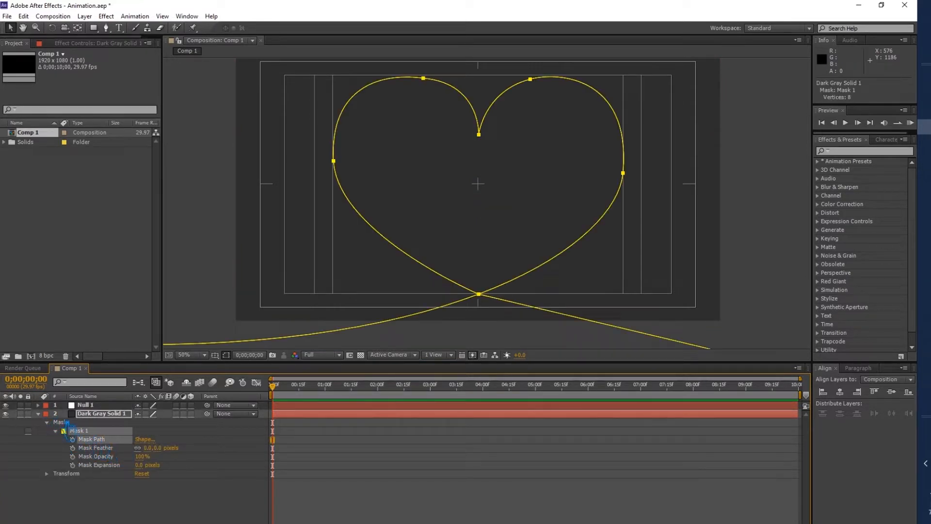
pyautogui.click(24, 16)
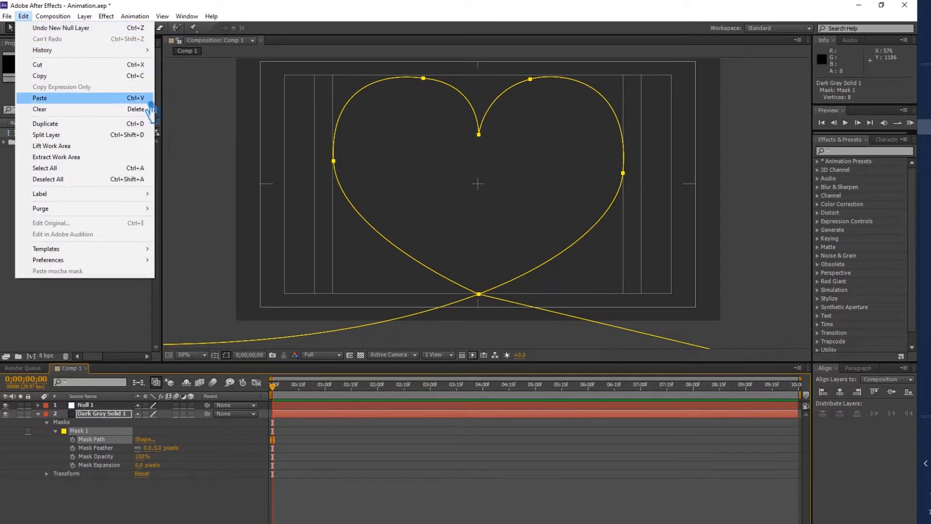
pyautogui.click(146, 77)
# Step: Paste the copied mask path into the Position property of the Null 1 layer as motion keyframes
pyautogui.click(39, 413)
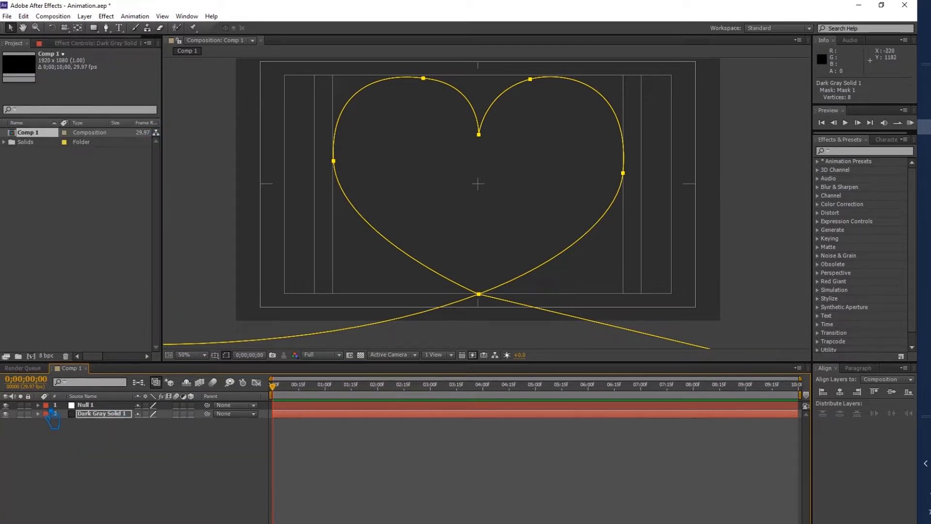
pyautogui.click(39, 405)
pyautogui.click(47, 413)
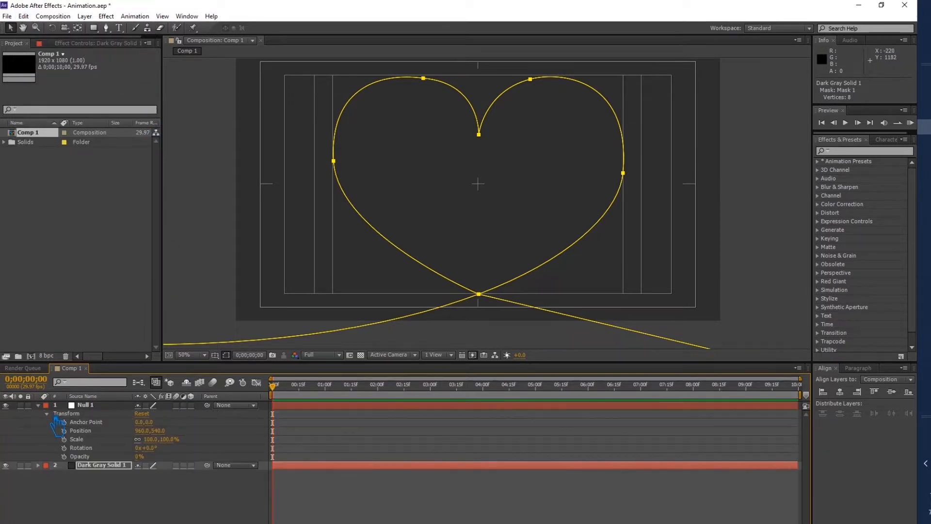
pyautogui.click(89, 433)
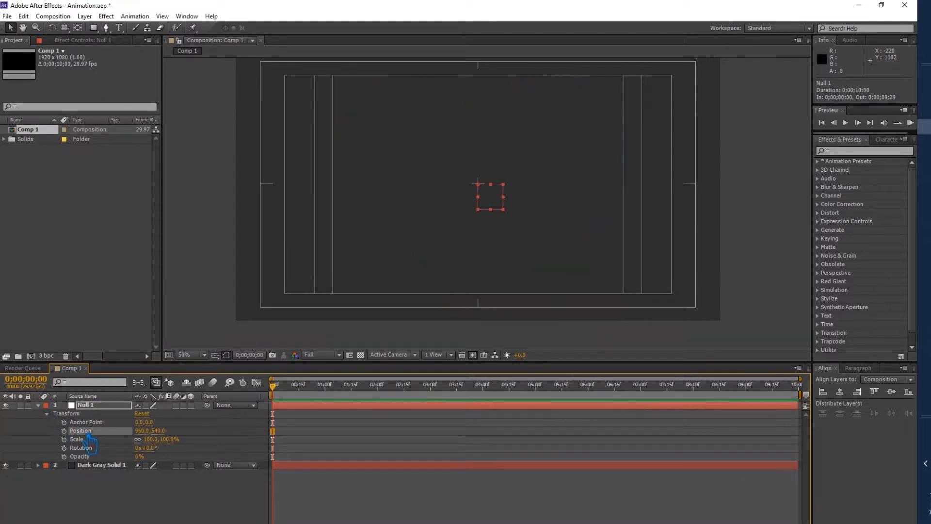
pyautogui.hotkey('ctrl', 'v')
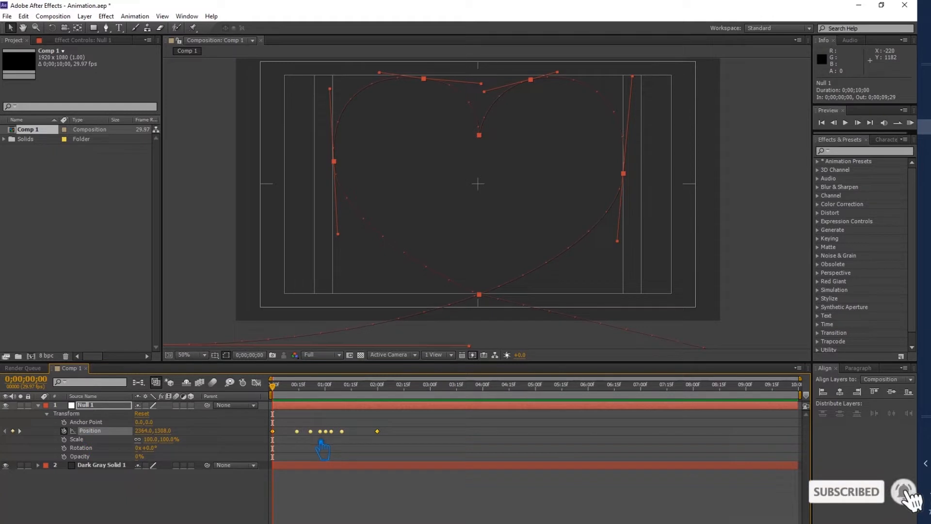
# Step: Hide the Dark Gray Solid 1 layer and scrub through the composition to check the null's motion along the heart path
pyautogui.click(6, 464)
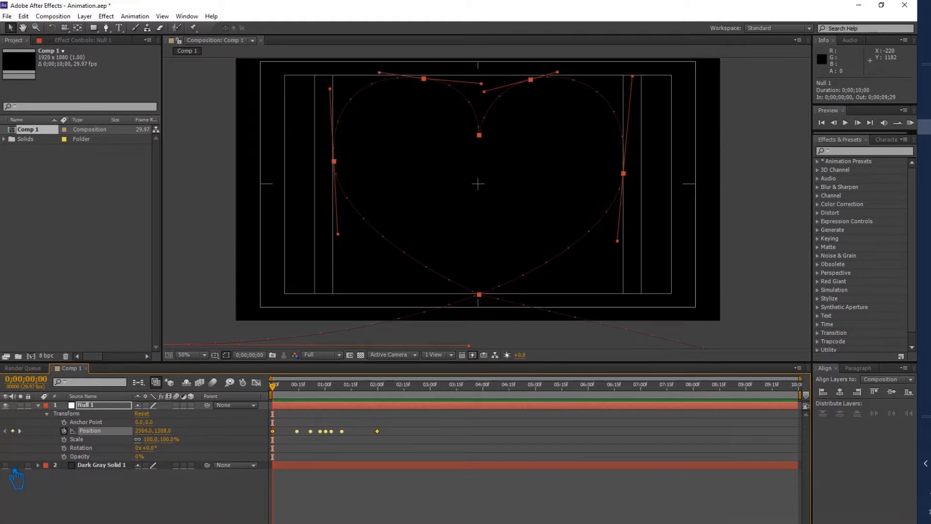
pyautogui.moveTo(286, 395); pyautogui.dragTo(325, 411)
pyautogui.moveTo(309, 412); pyautogui.dragTo(458, 443)
pyautogui.hotkey('ctrl', 'z')
pyautogui.click(262, 499)
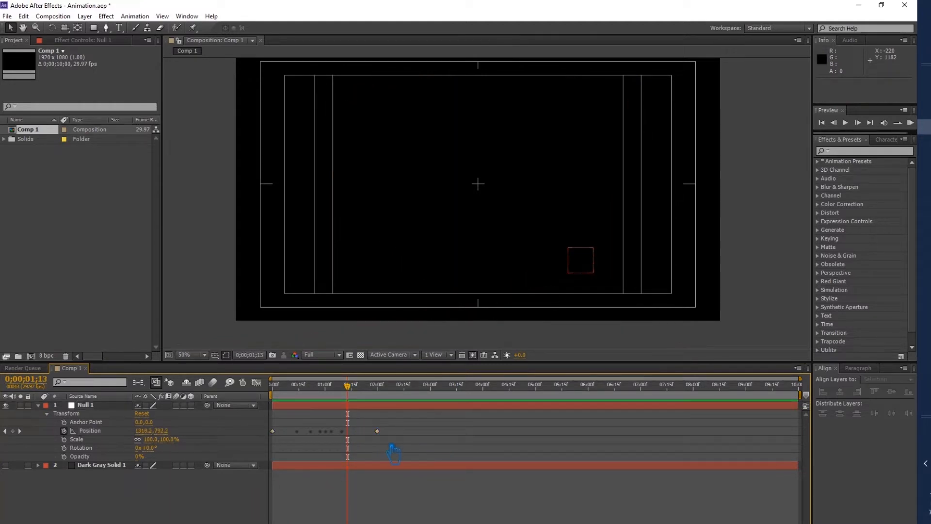
# Step: Stretch Null 1's Position keyframes so the last one falls at 0;00;07;00, and move the current time there
pyautogui.moveTo(388, 441); pyautogui.dragTo(600, 442)
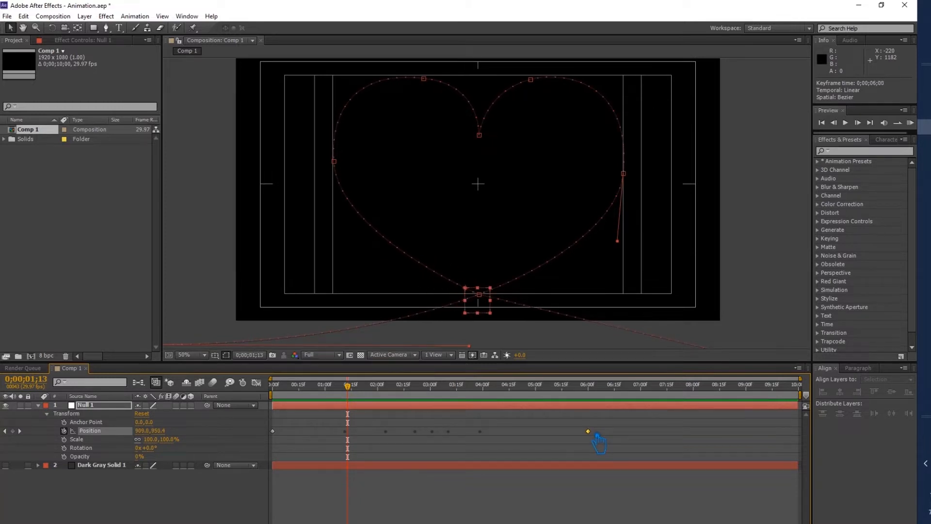
pyautogui.moveTo(600, 442); pyautogui.dragTo(600, 442)
pyautogui.moveTo(600, 442); pyautogui.dragTo(649, 441)
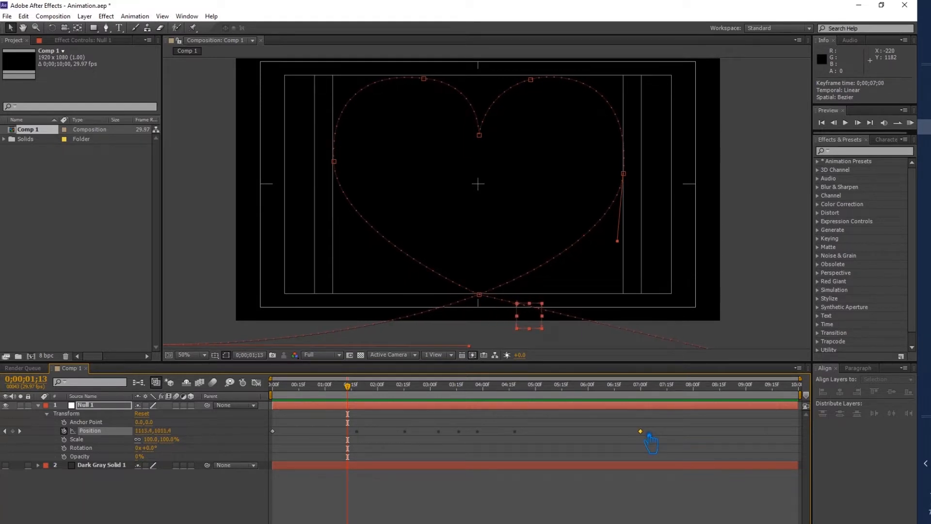
pyautogui.moveTo(358, 400); pyautogui.dragTo(642, 402)
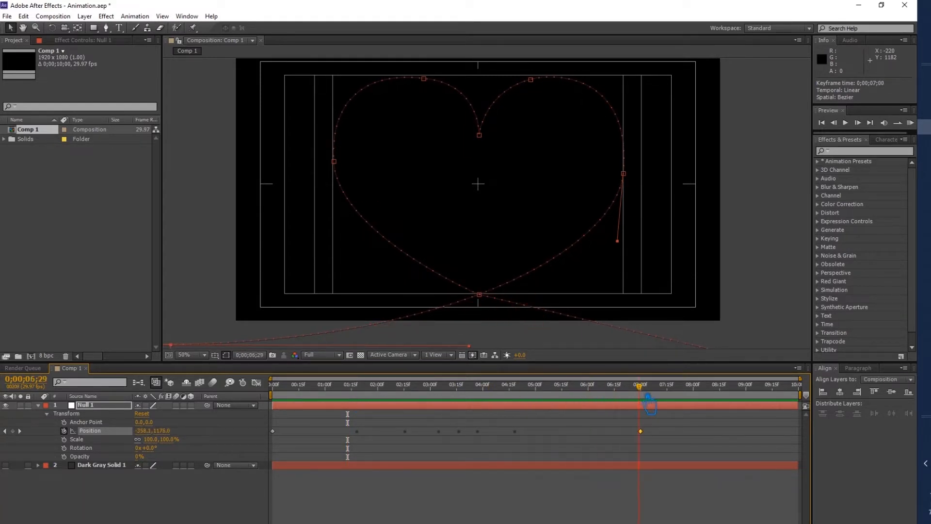
pyautogui.click(188, 512)
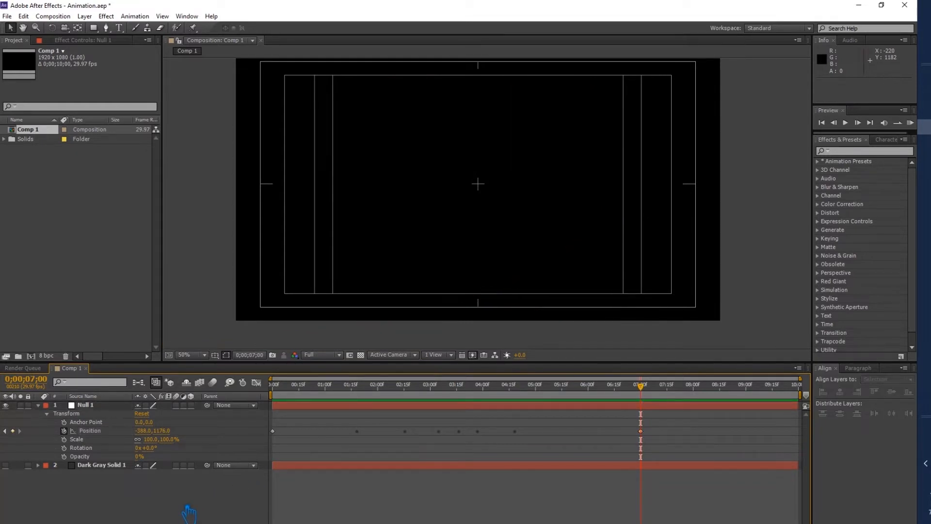
# Step: Collapse the Null 1 layer's properties and add a new solid layer named Light to the composition
pyautogui.click(39, 405)
pyautogui.click(101, 406)
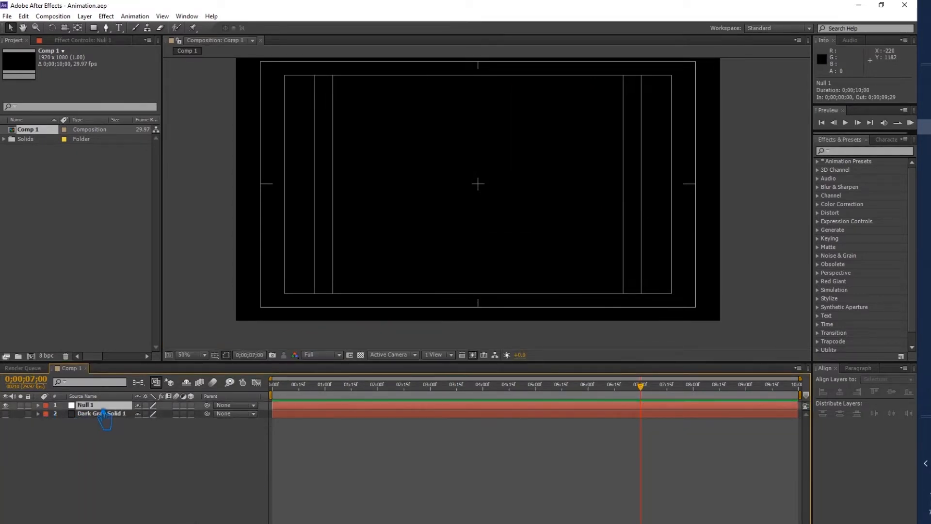
pyautogui.rightClick(153, 460)
pyautogui.moveTo(210, 342)
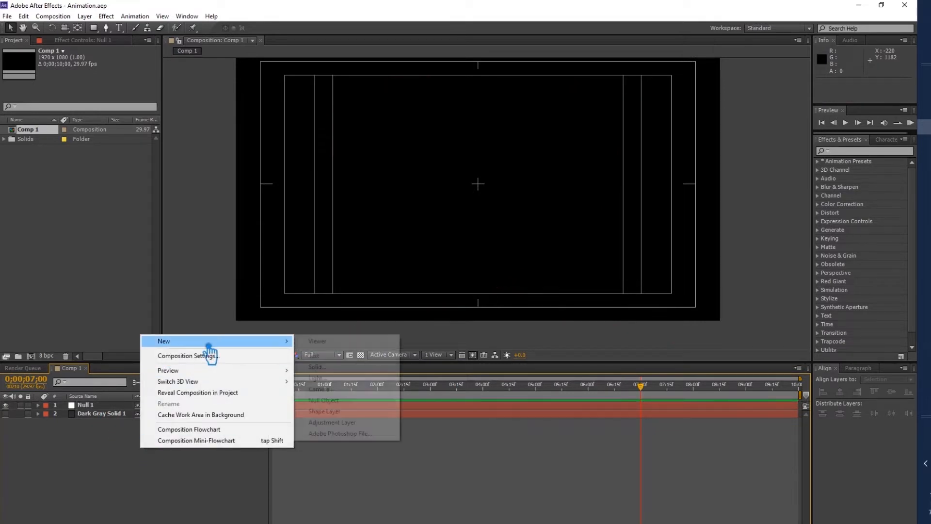
pyautogui.click(331, 371)
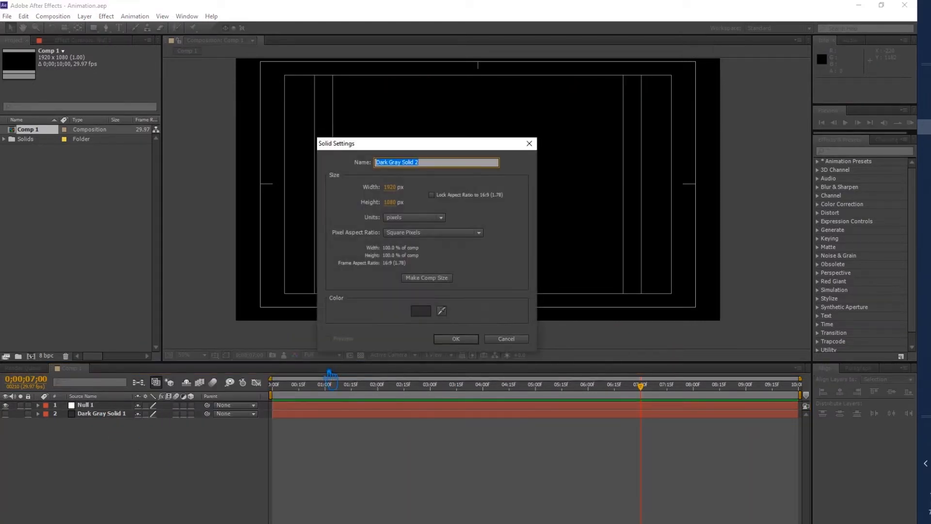
pyautogui.write('Light')
pyautogui.click(464, 340)
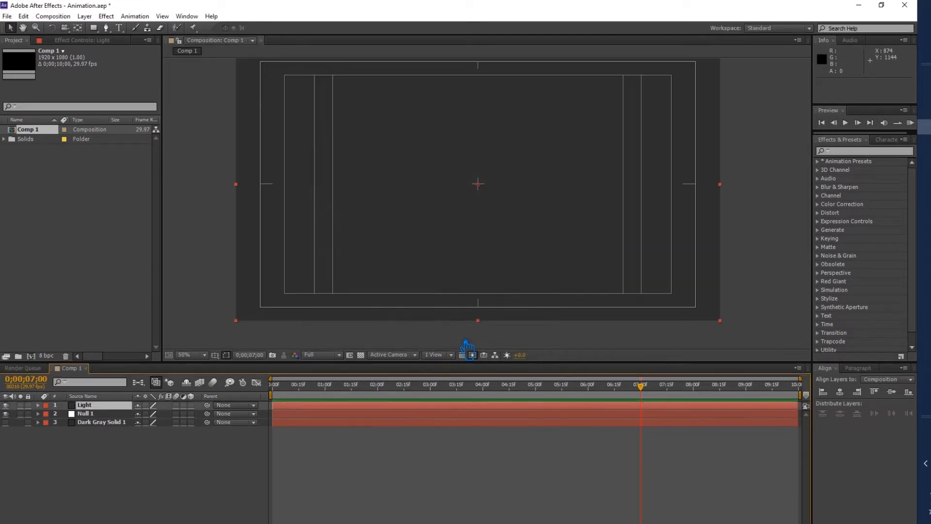
# Step: Apply the Video Copilot Optical Flares effect to the Light layer
pyautogui.click(854, 155)
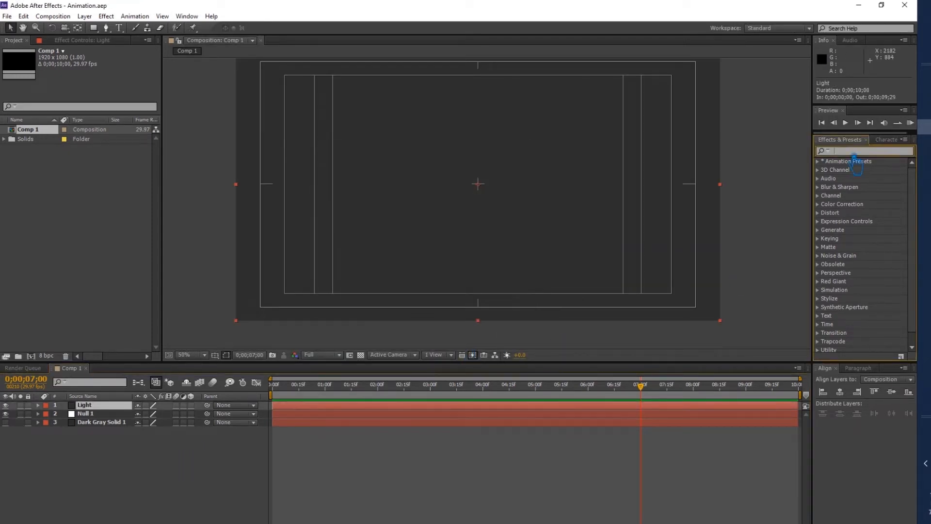
pyautogui.write('optic')
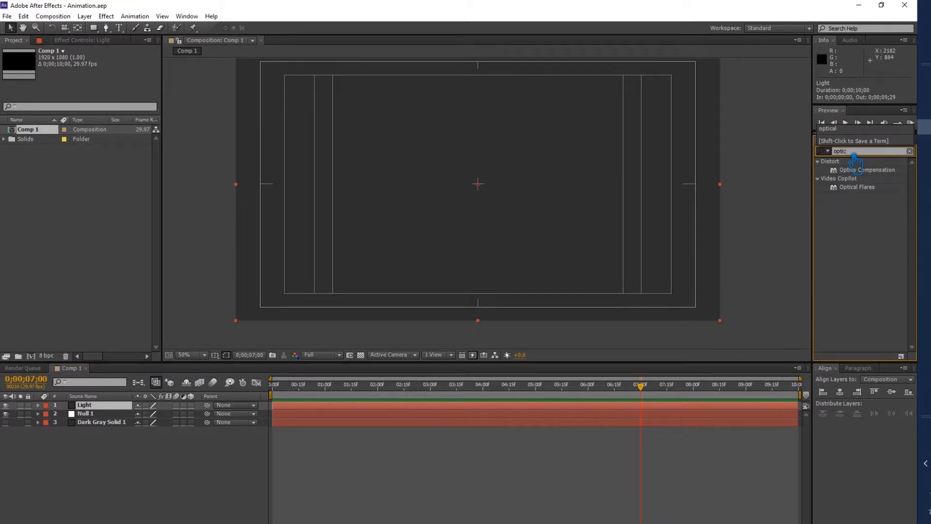
pyautogui.moveTo(868, 188); pyautogui.dragTo(117, 412)
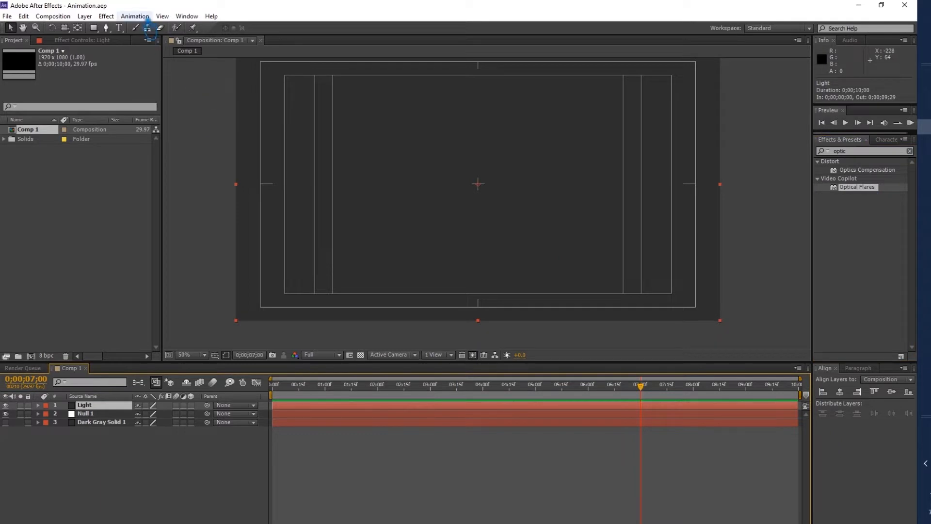
pyautogui.click(112, 17)
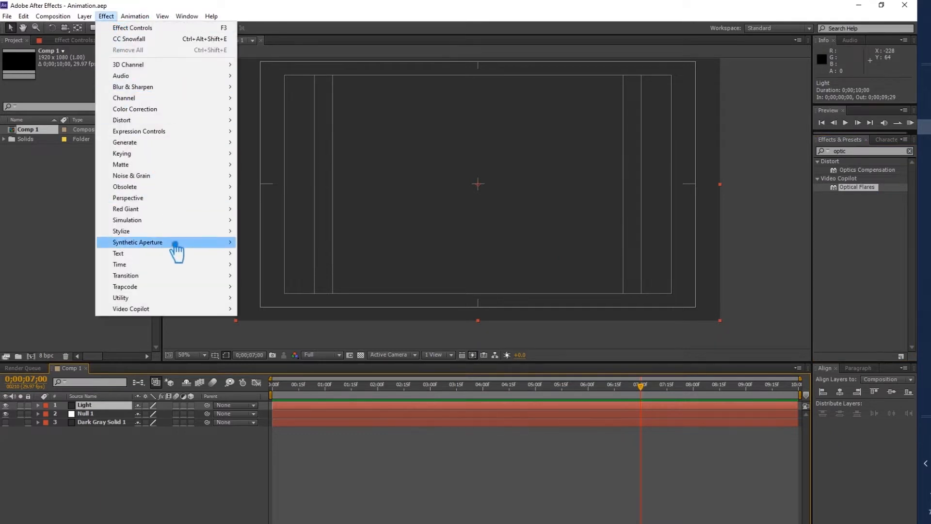
pyautogui.moveTo(173, 312)
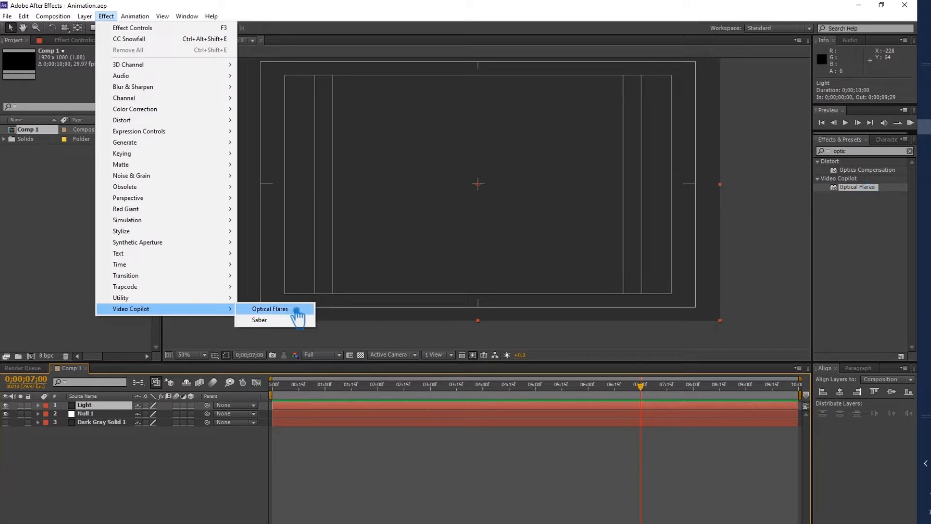
pyautogui.click(281, 309)
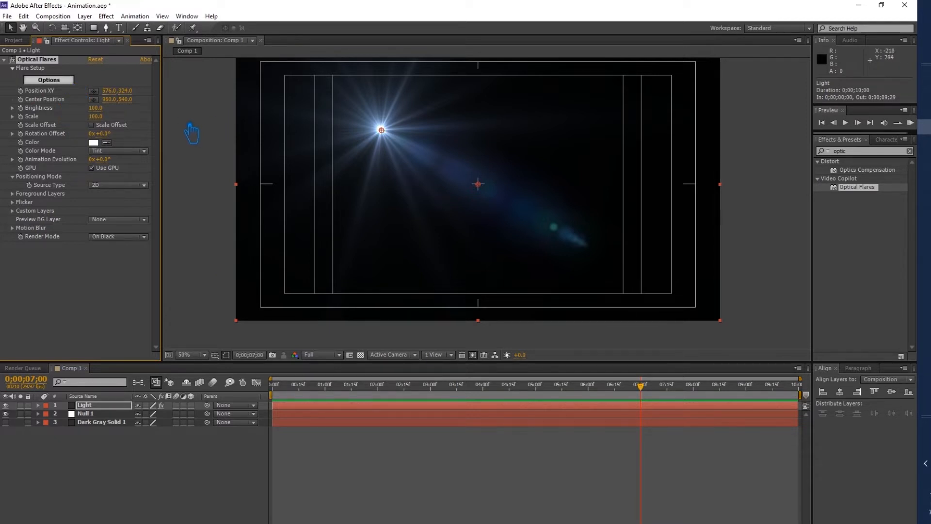
# Step: Open the Optical Flares options and hide the first three Multi Iris elements in the flare's stack
pyautogui.click(61, 81)
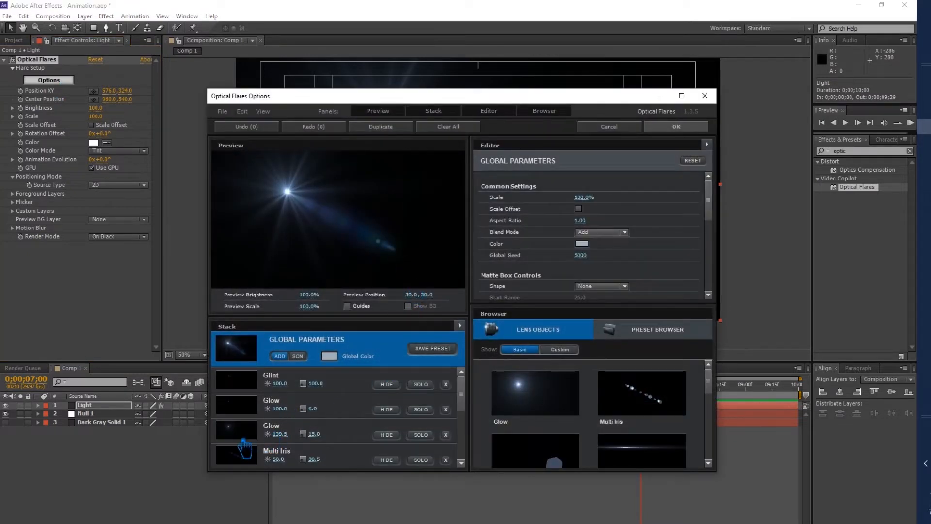
pyautogui.scroll(-3, 252, 446)
pyautogui.click(253, 418)
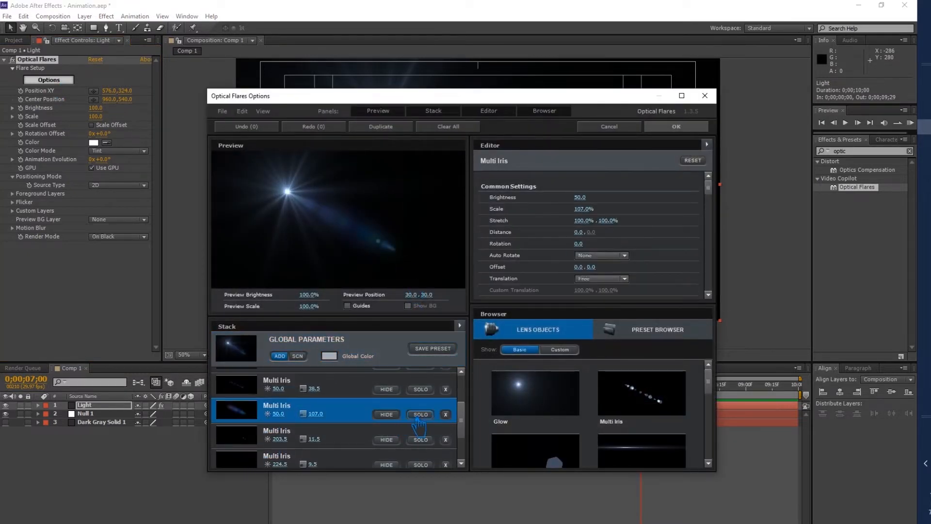
pyautogui.click(386, 414)
pyautogui.click(255, 386)
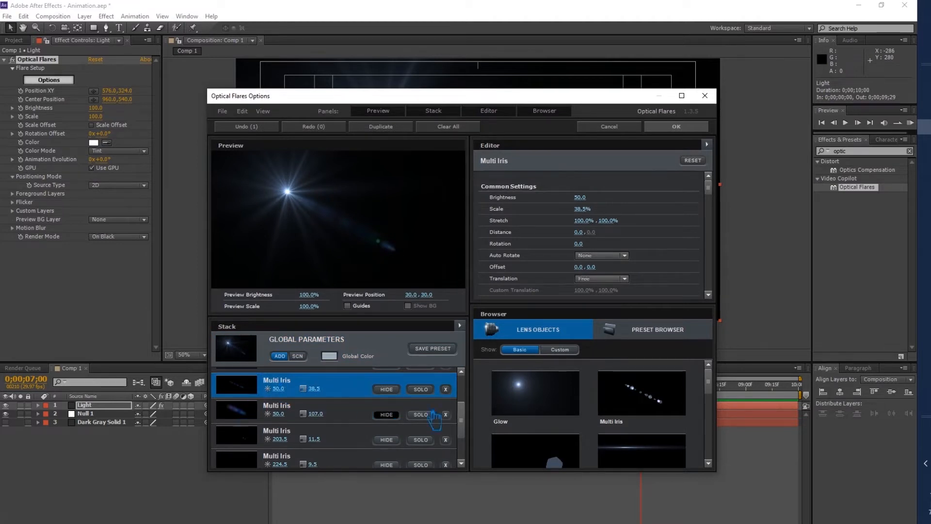
pyautogui.click(386, 389)
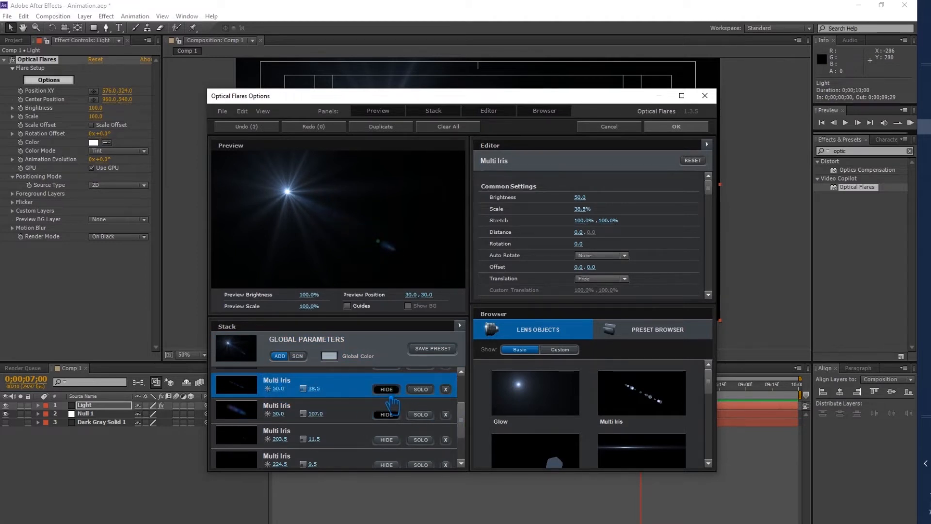
pyautogui.click(255, 439)
pyautogui.click(386, 439)
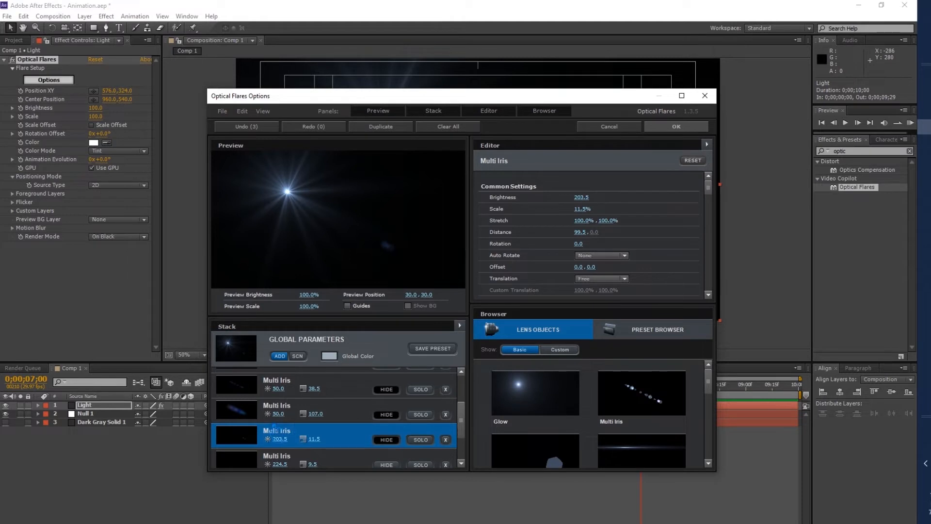
# Step: Hide the Glint and the first Glow element in the flare's stack, keeping the second Glow shown
pyautogui.scroll(-2, 274, 428)
pyautogui.scroll(5, 267, 439)
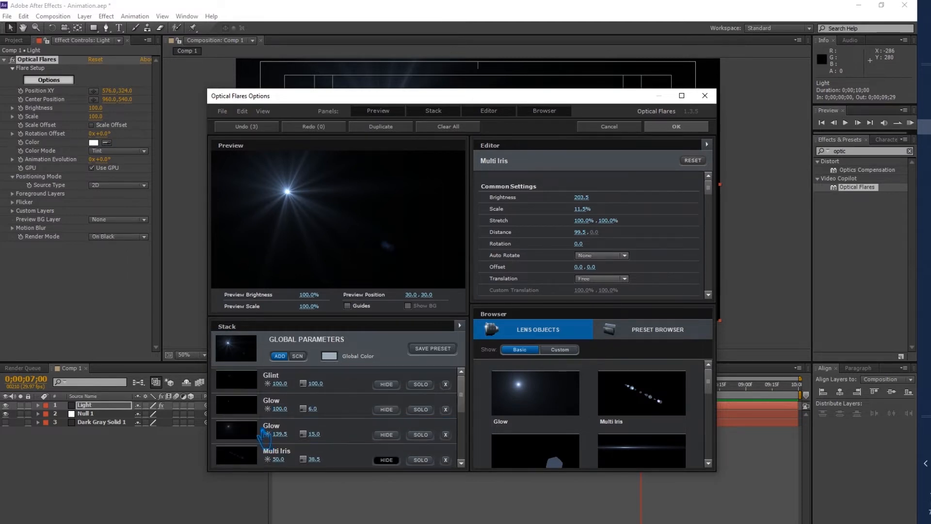
pyautogui.click(267, 412)
pyautogui.click(386, 409)
pyautogui.click(393, 427)
pyautogui.click(386, 435)
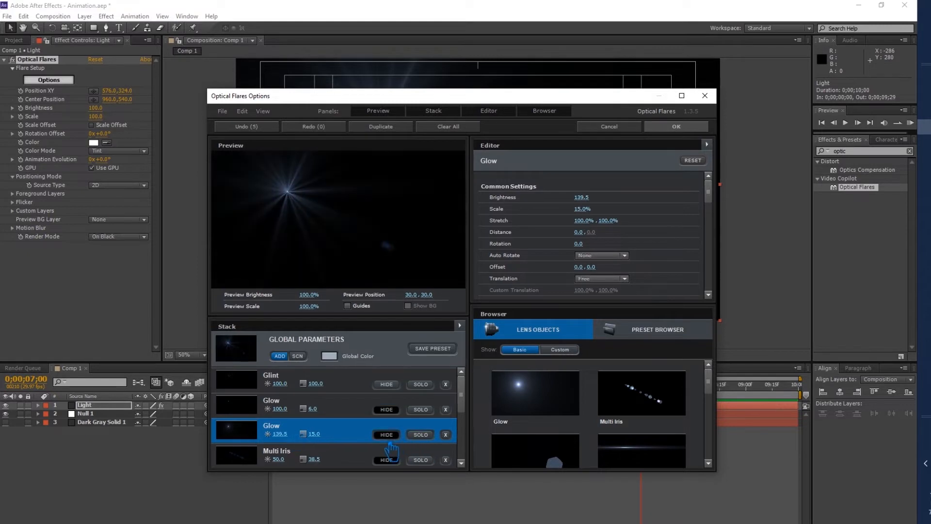
pyautogui.click(388, 436)
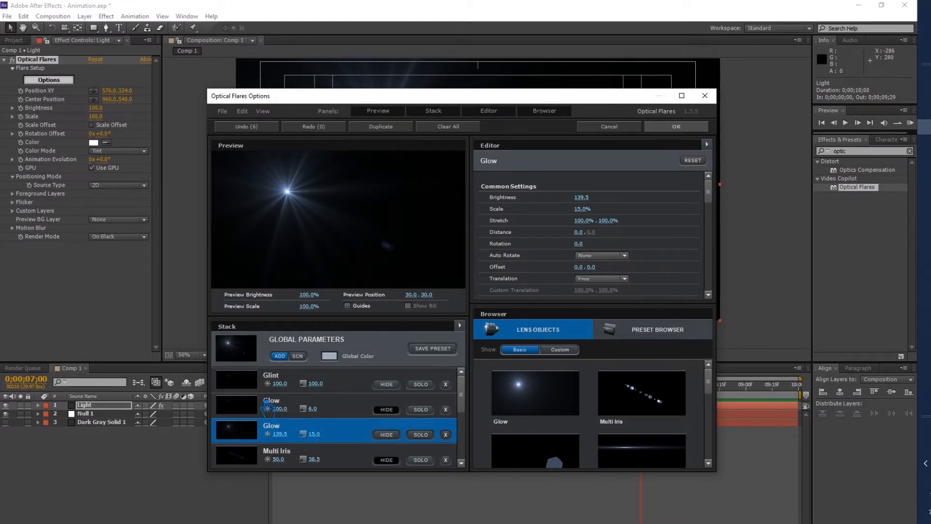
pyautogui.click(247, 383)
pyautogui.click(386, 384)
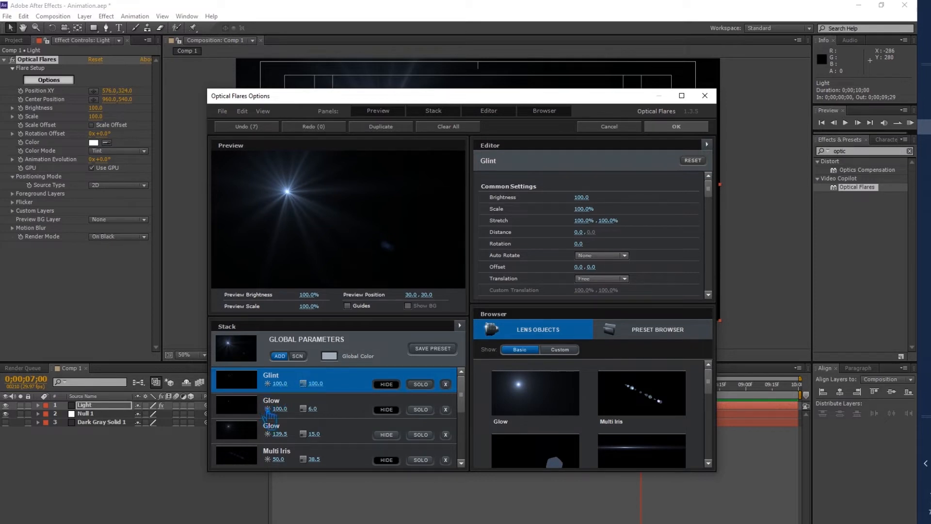
# Step: Hide the last two Multi Iris elements above the Spike Ball in the flare's stack
pyautogui.scroll(-3, 287, 422)
pyautogui.scroll(-2, 287, 423)
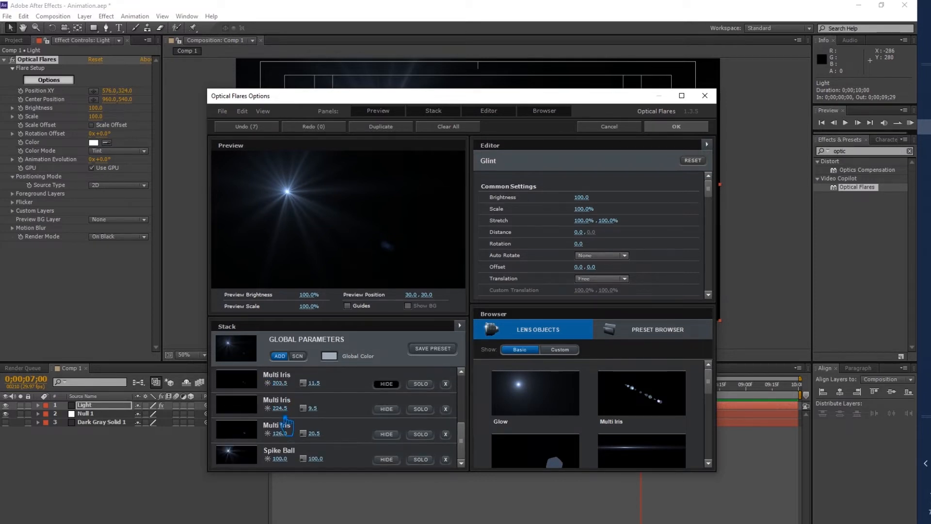
pyautogui.click(390, 435)
pyautogui.click(393, 410)
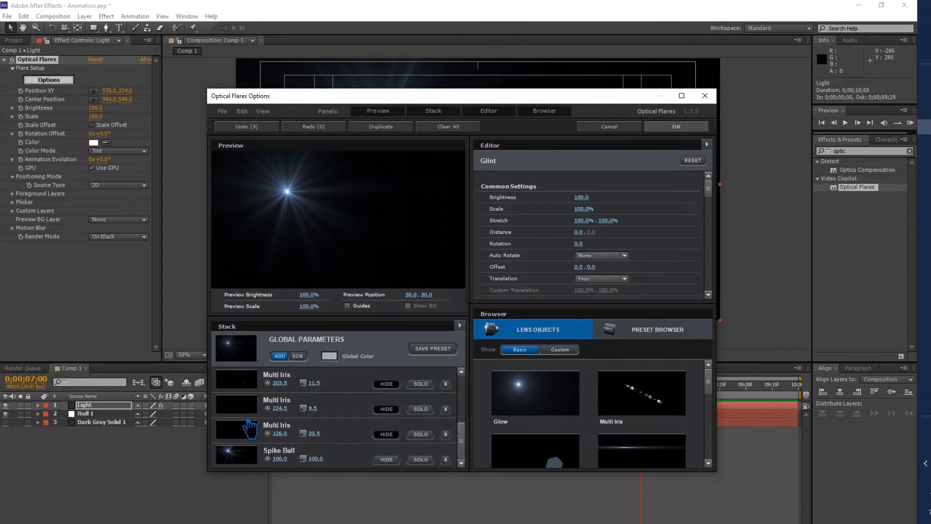
pyautogui.scroll(5, 252, 417)
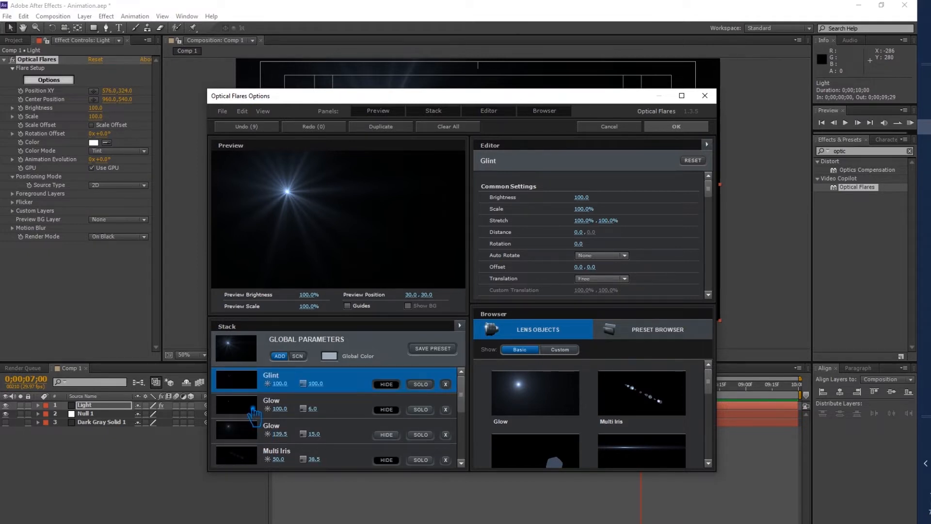
pyautogui.moveTo(586, 200); pyautogui.dragTo(509, 212)
pyautogui.hotkey('ctrl', 'z')
pyautogui.click(600, 224)
pyautogui.hotkey('ctrl', 'z')
# Step: Reduce the flare's global scale and set its global aspect ratio to 1.2
pyautogui.click(309, 346)
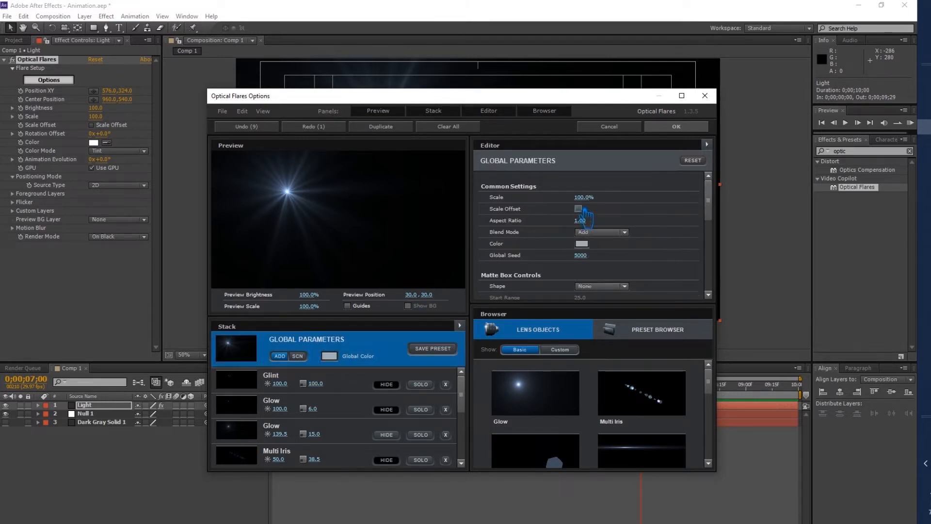
pyautogui.moveTo(583, 197); pyautogui.dragTo(594, 235)
pyautogui.click(587, 221)
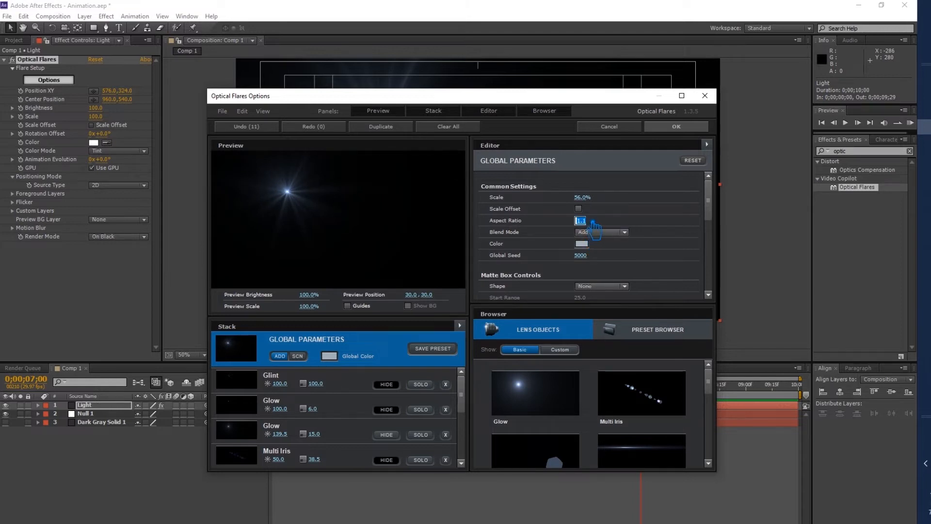
pyautogui.write('2')
pyautogui.press('Return')
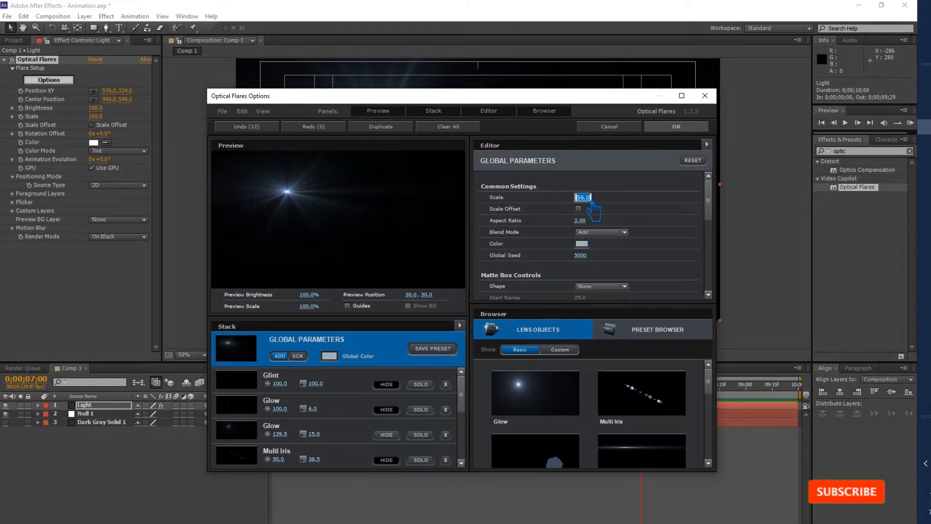
pyautogui.write('1')
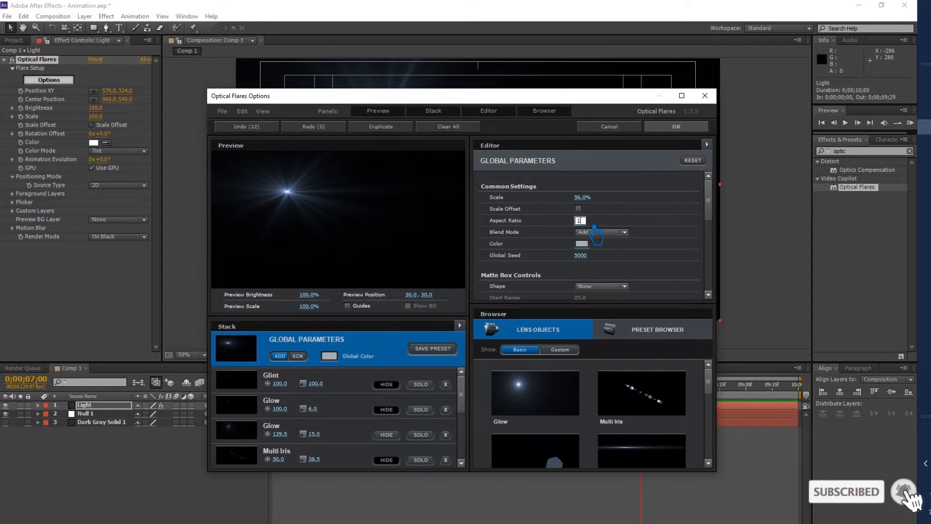
pyautogui.write('.5')
pyautogui.click(587, 198)
pyautogui.click(593, 220)
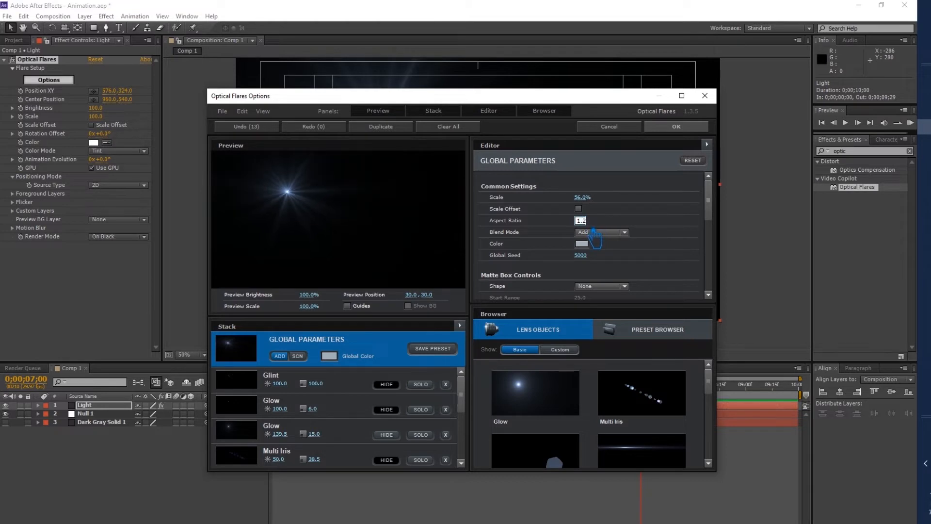
pyautogui.moveTo(589, 203)
pyautogui.mouseDown()
pyautogui.moveTo(575, 202)
pyautogui.moveTo(617, 202)
pyautogui.moveTo(604, 208)
pyautogui.mouseUp()
# Step: Add a Glow lens object to the flare and set its brightness to 30
pyautogui.click(536, 394)
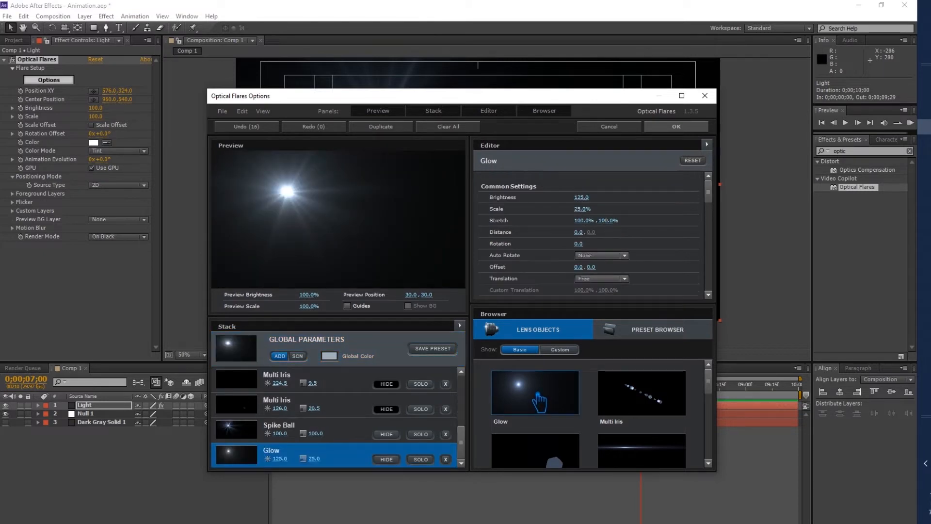
pyautogui.moveTo(590, 204); pyautogui.dragTo(510, 223)
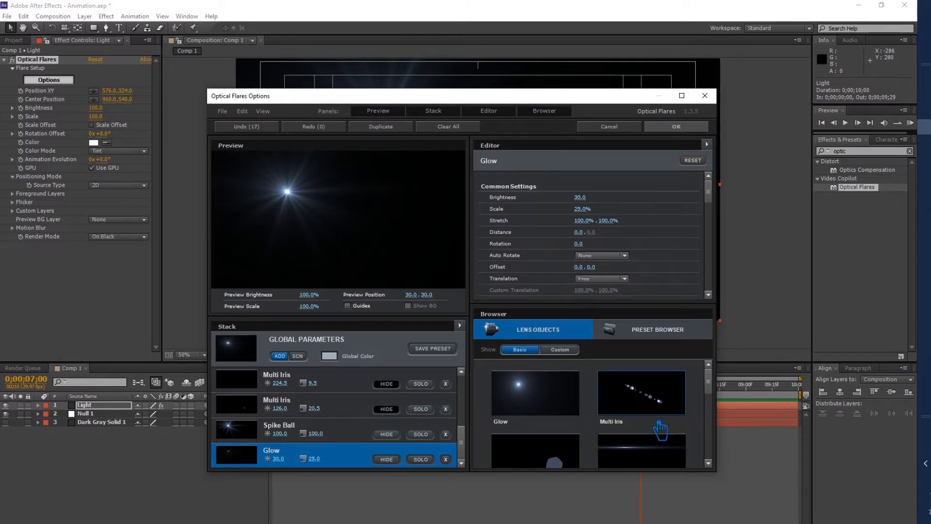
# Step: Add a Lens Orbs object to the flare with brightness 35.5 and scale 36.5%
pyautogui.scroll(-4, 659, 428)
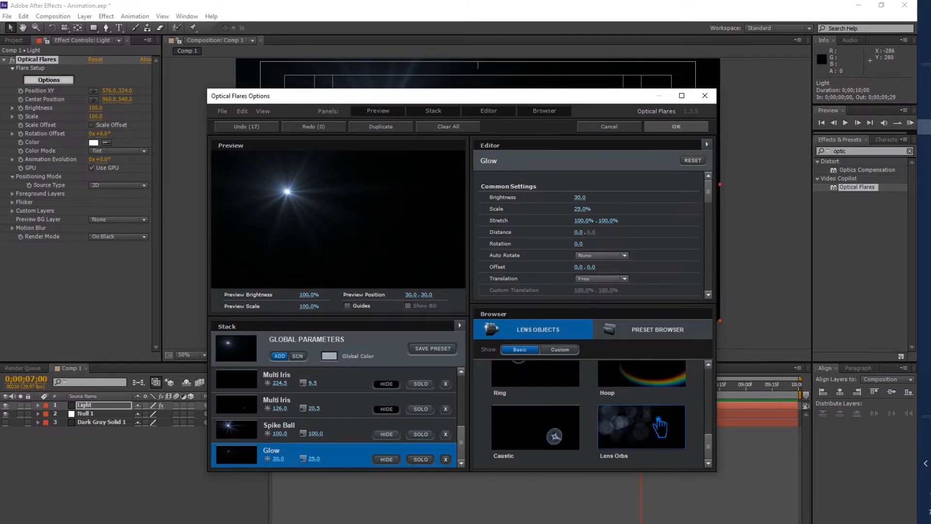
pyautogui.click(659, 426)
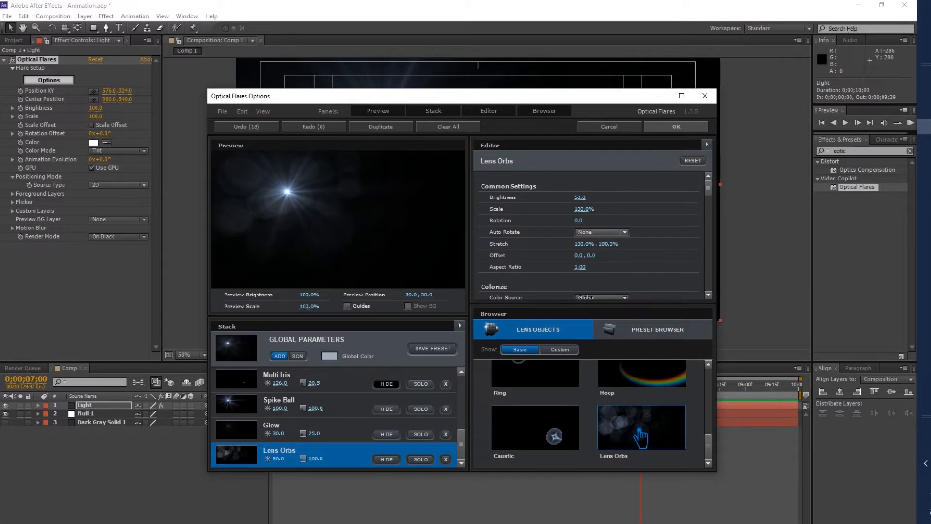
pyautogui.moveTo(591, 205); pyautogui.dragTo(543, 234)
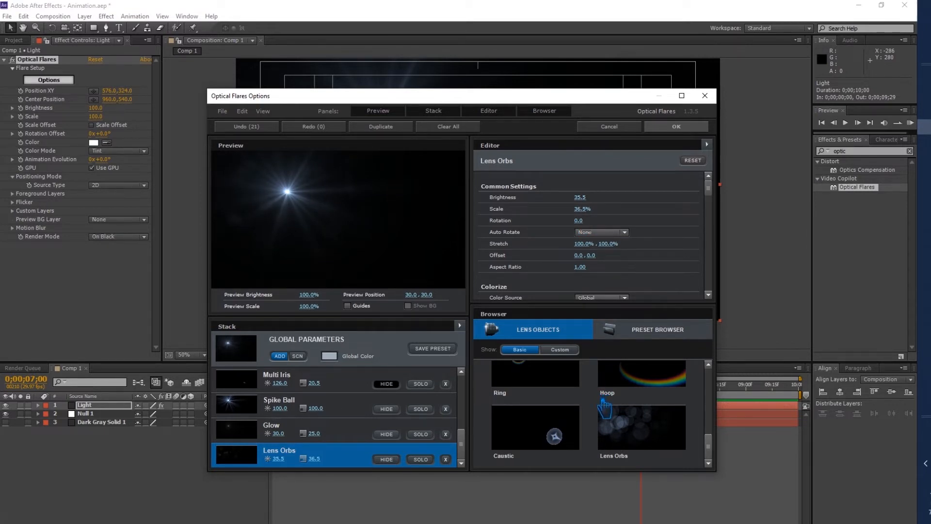
# Step: Add a Sparkle lens object to the flare, reduce its brightness, and apply the Optical Flares options
pyautogui.scroll(-3, 606, 404)
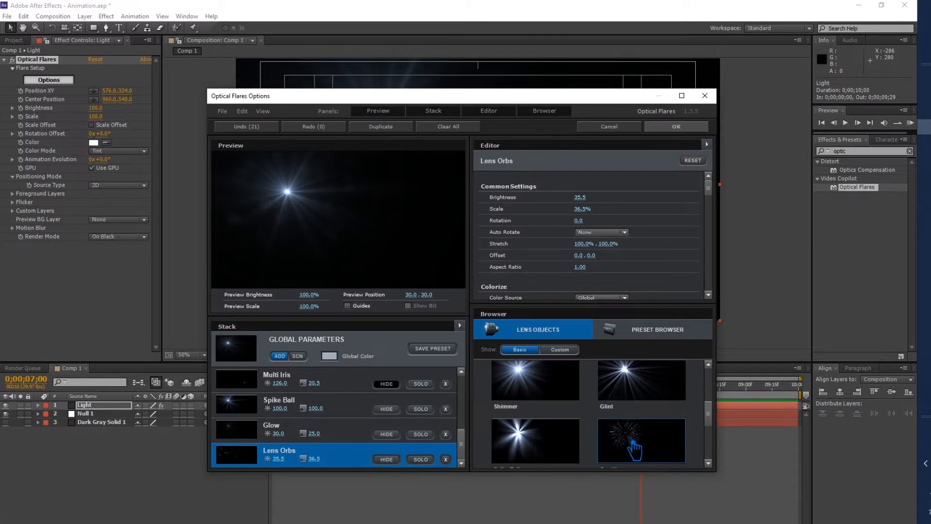
pyautogui.click(629, 436)
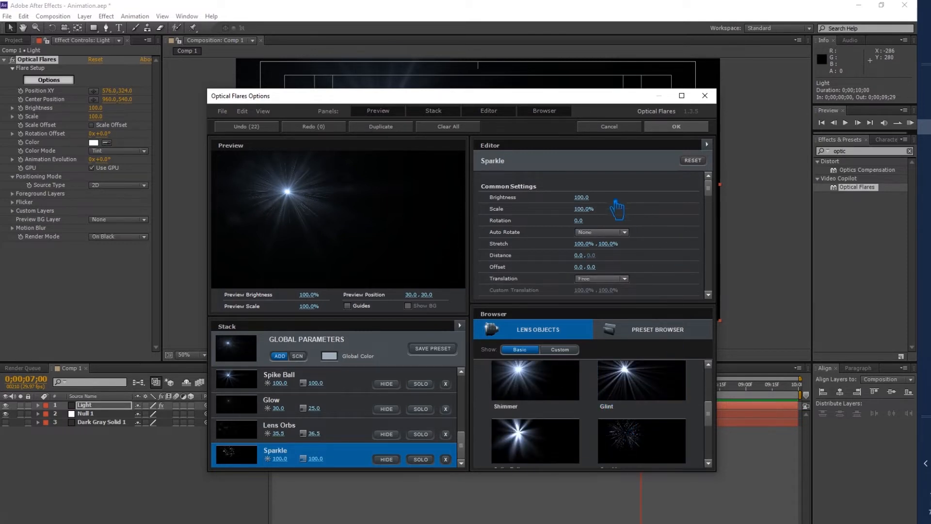
pyautogui.moveTo(604, 201); pyautogui.dragTo(542, 208)
pyautogui.click(687, 127)
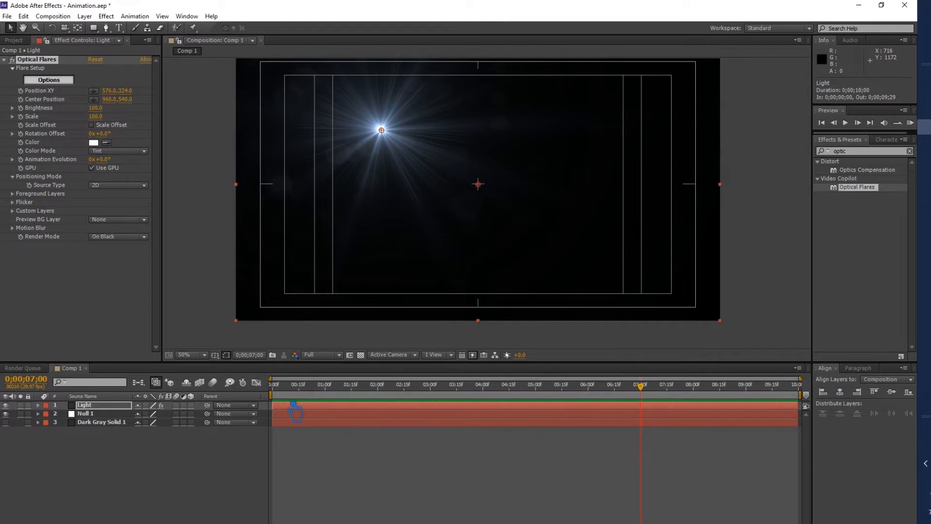
# Step: Tint the flare yellow with color FFDE00 and set its overall brightness to 40
pyautogui.moveTo(97, 112); pyautogui.dragTo(89, 110)
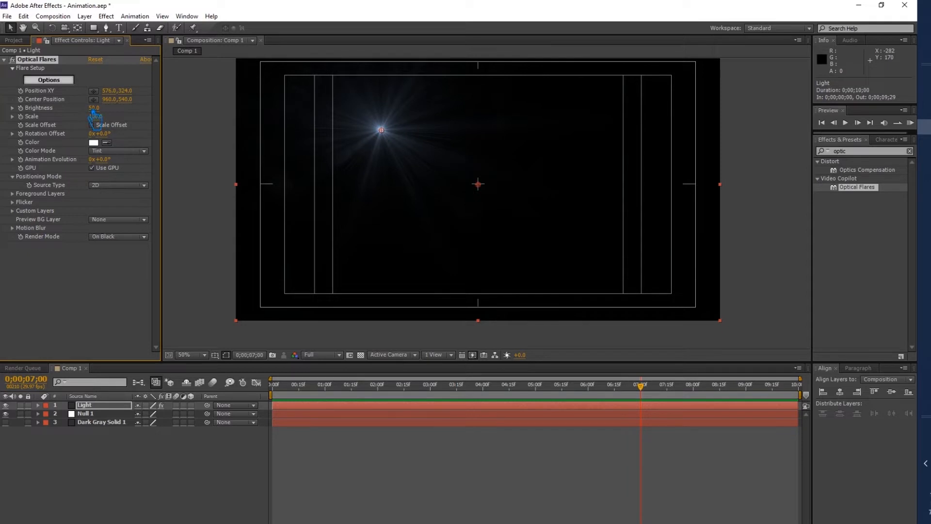
pyautogui.click(105, 144)
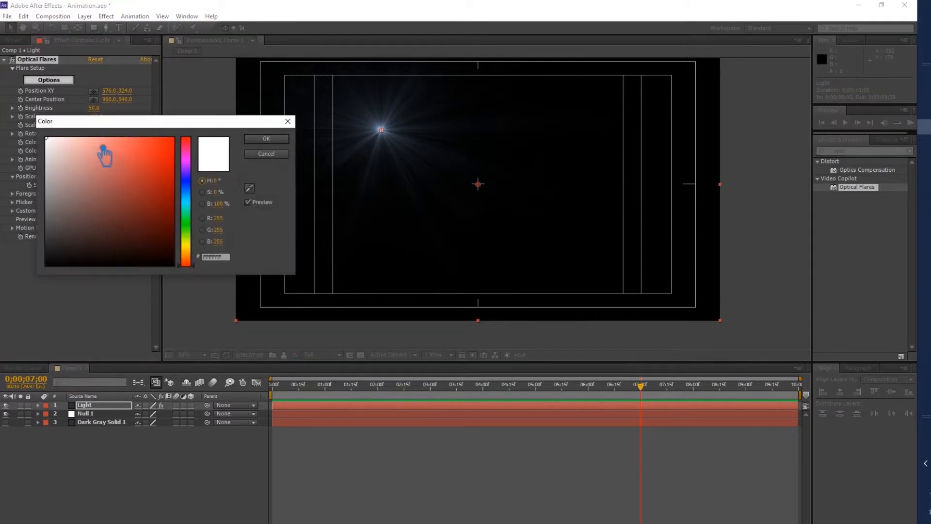
pyautogui.moveTo(198, 237); pyautogui.dragTo(196, 262)
pyautogui.moveTo(162, 193); pyautogui.dragTo(157, 147)
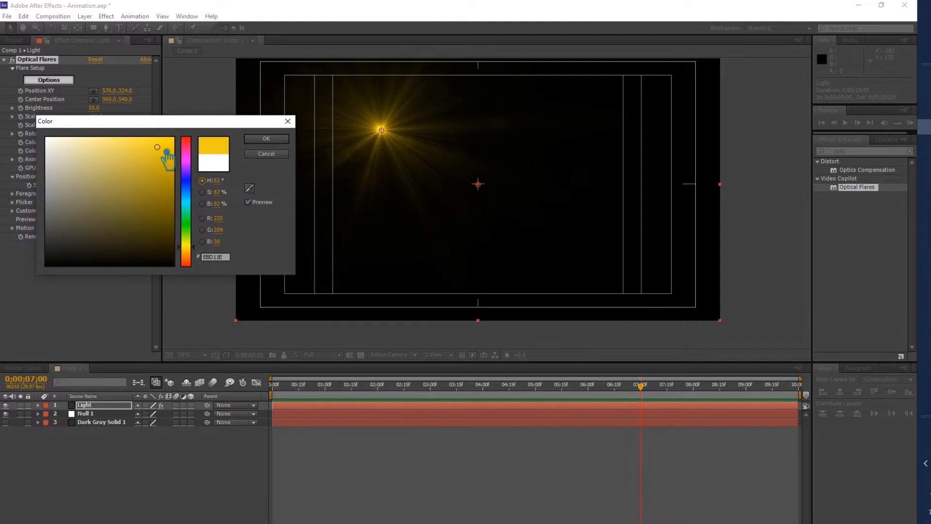
pyautogui.moveTo(166, 153); pyautogui.dragTo(176, 137)
pyautogui.click(266, 139)
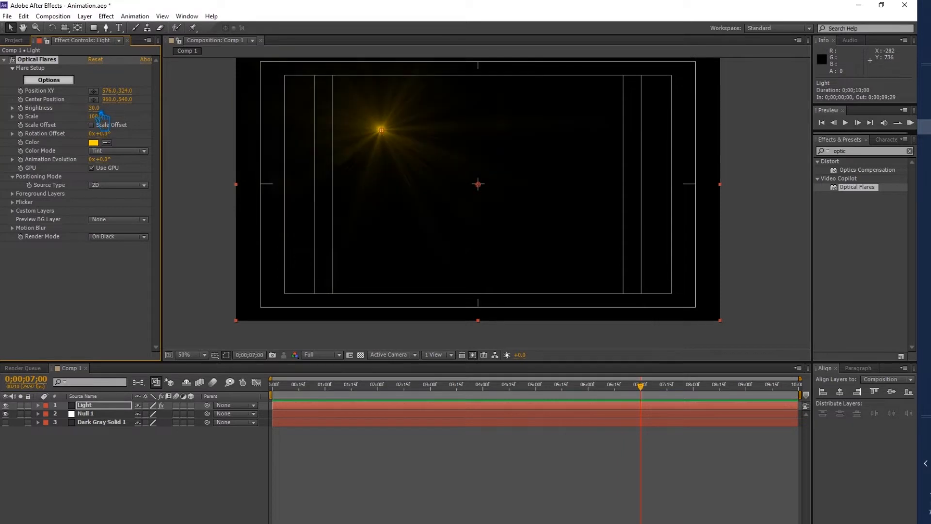
pyautogui.moveTo(101, 112); pyautogui.dragTo(102, 128)
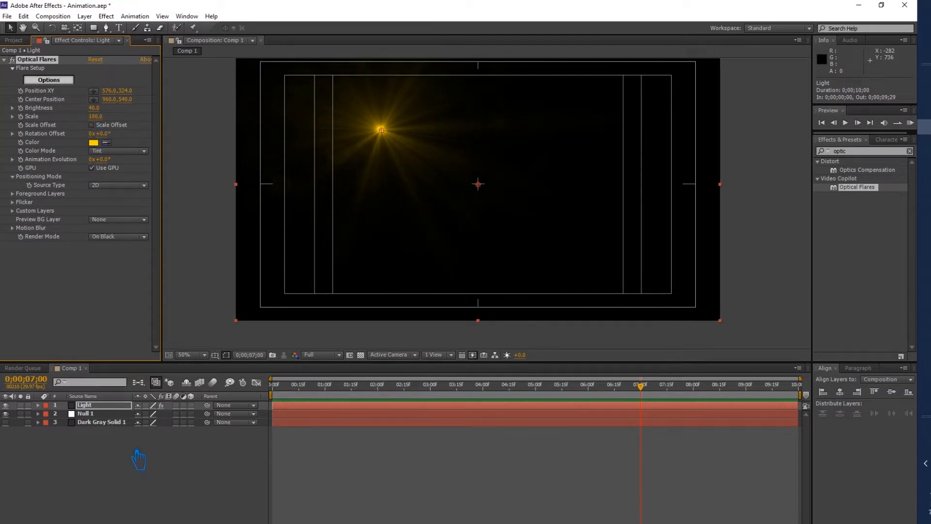
# Step: Copy all Position keyframes from the Null 1 layer
pyautogui.click(97, 414)
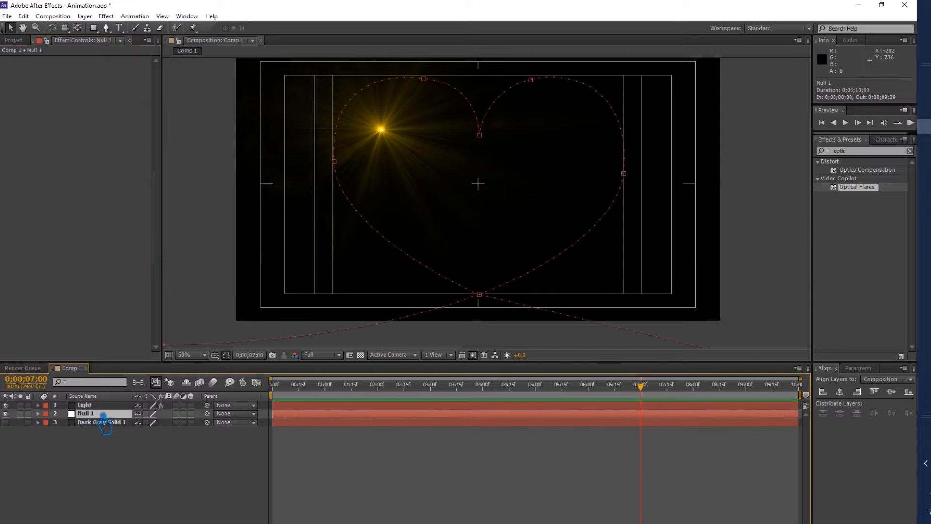
pyautogui.click(37, 414)
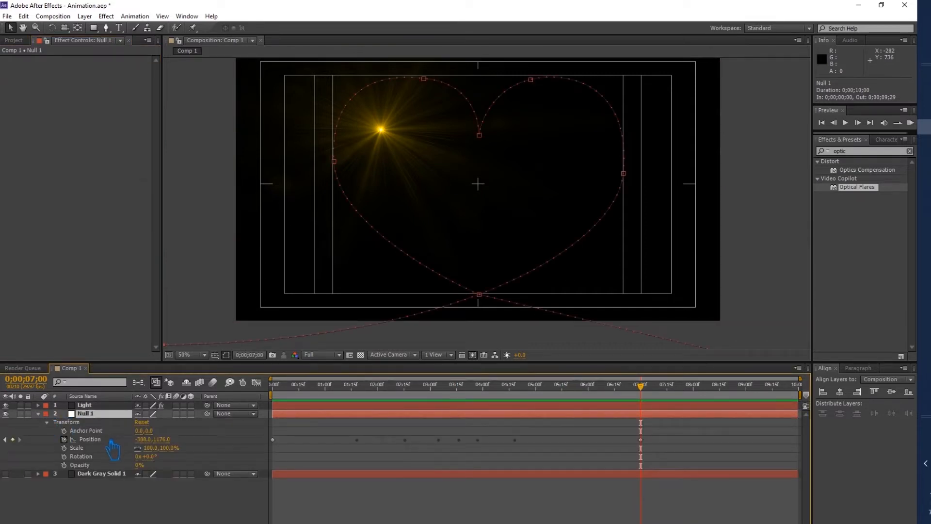
pyautogui.click(97, 439)
pyautogui.hotkey('ctrl', 'c')
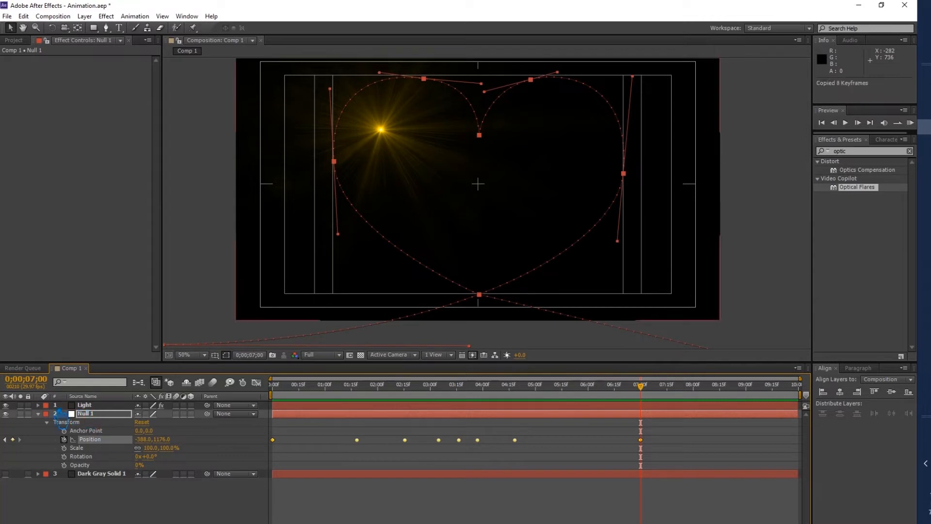
pyautogui.click(38, 414)
# Step: Paste the copied keyframes into the Light layer's Optical Flares Position XY property at 0;00;00;00
pyautogui.click(38, 405)
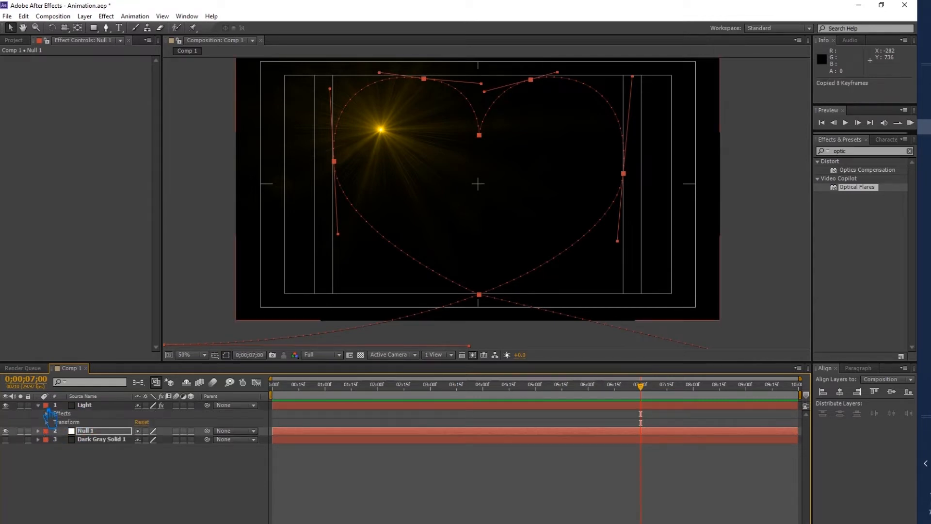
pyautogui.click(47, 413)
pyautogui.click(55, 422)
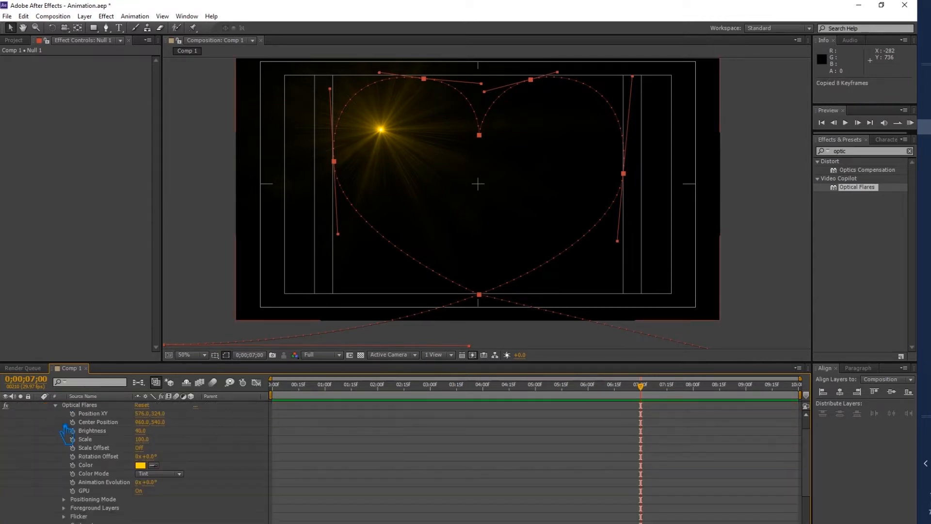
pyautogui.click(106, 414)
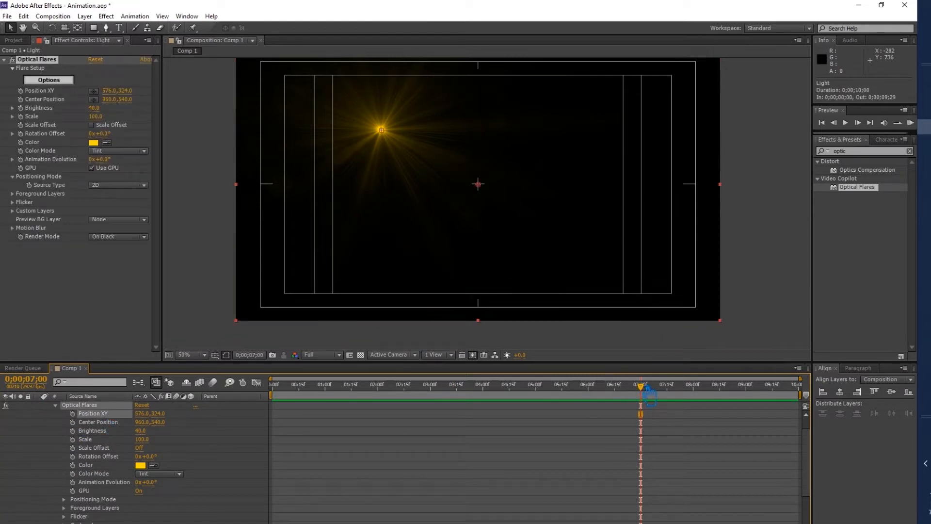
pyautogui.click(269, 390)
pyautogui.hotkey('ctrl', 'v')
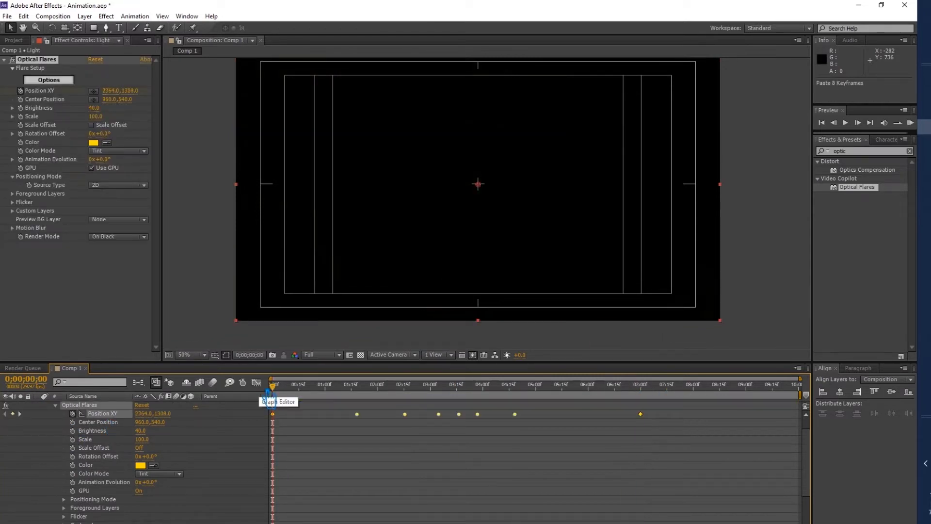
# Step: Scrub to 0;00;02;07 to check the flare's motion, view its tint color value, and collapse the Light layer
pyautogui.moveTo(272, 387); pyautogui.dragTo(391, 408)
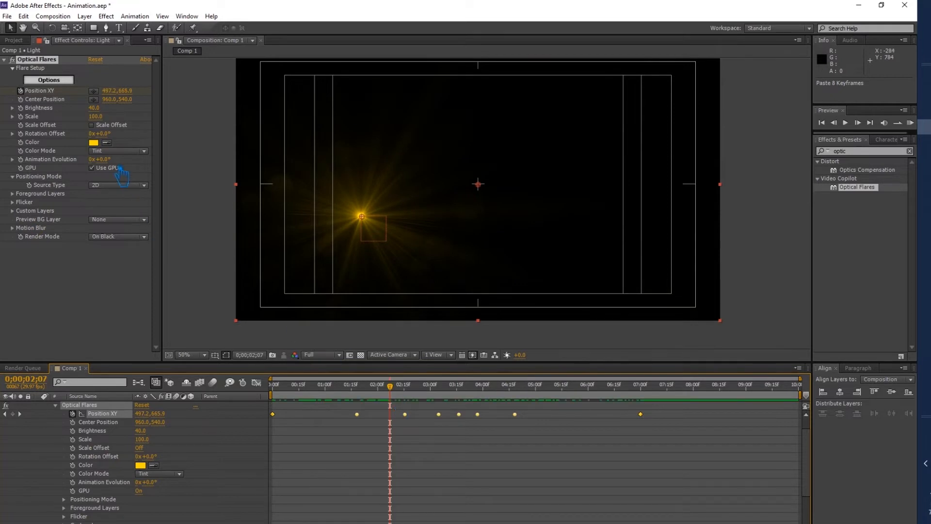
pyautogui.click(94, 142)
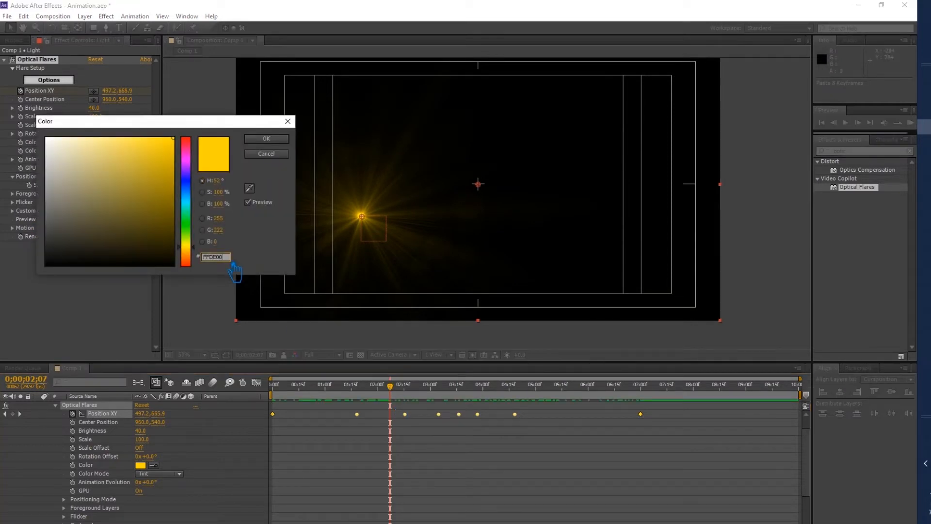
pyautogui.click(266, 139)
pyautogui.scroll(1, 46, 418)
pyautogui.click(38, 405)
pyautogui.click(123, 452)
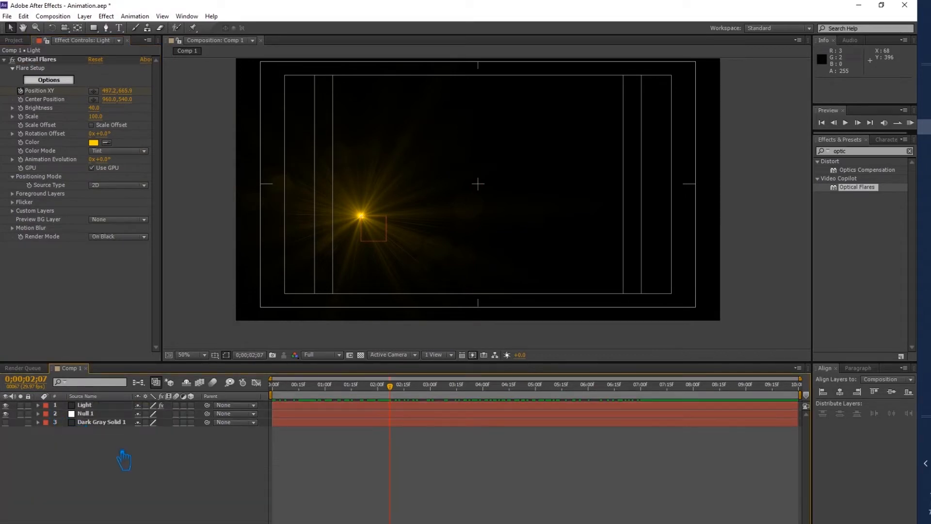
# Step: Create a new 1920 x 1080 px solid layer named Particles
pyautogui.rightClick(133, 452)
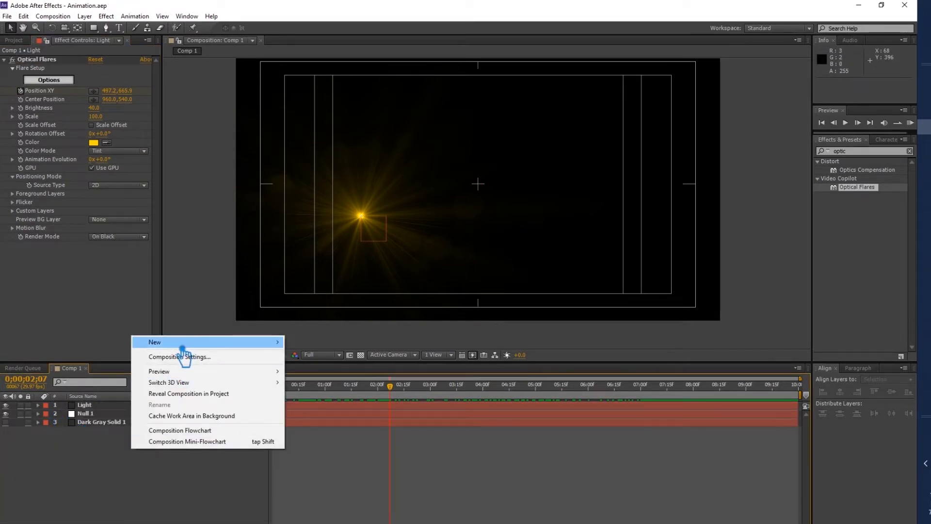
pyautogui.moveTo(182, 346)
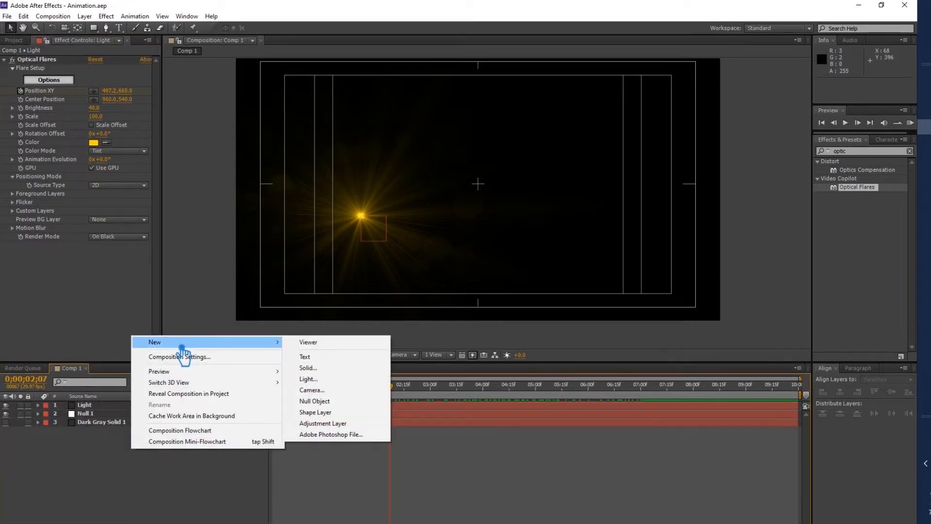
pyautogui.click(334, 369)
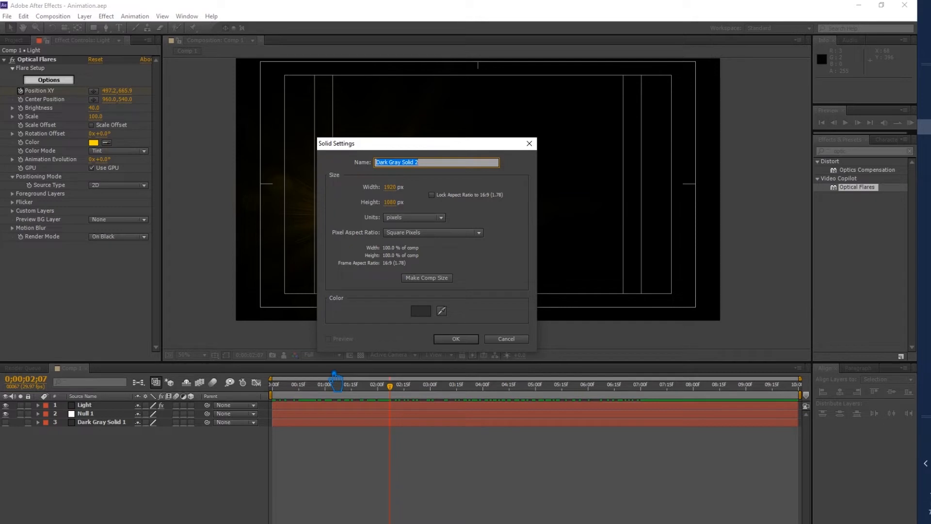
pyautogui.write('Particles')
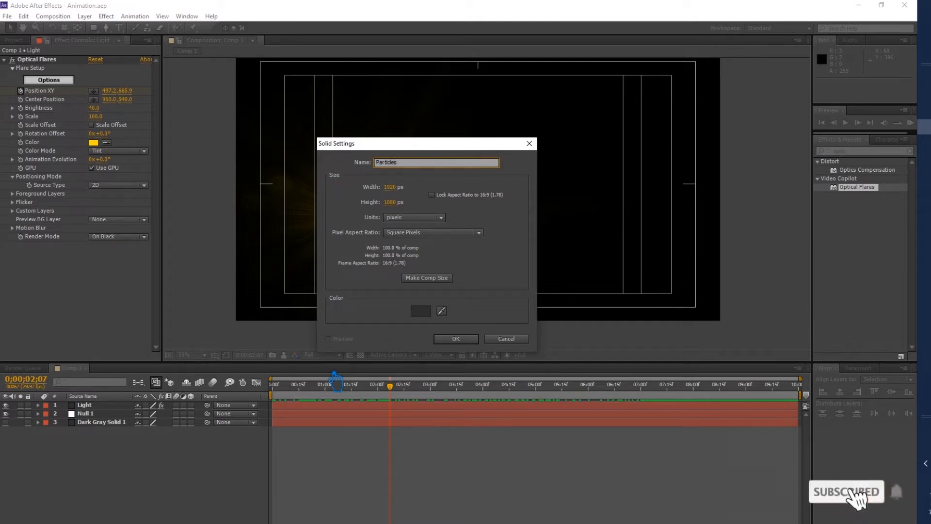
pyautogui.click(463, 339)
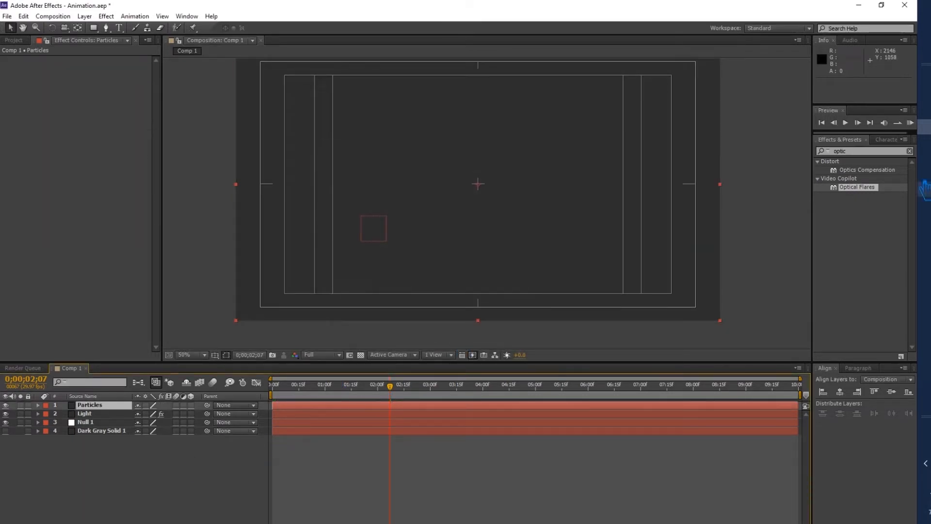
# Step: Search the effects for "particu" and apply the Trapcode Particular effect to the Particles layer
pyautogui.moveTo(862, 151); pyautogui.dragTo(800, 156)
pyautogui.moveTo(857, 152); pyautogui.dragTo(807, 156)
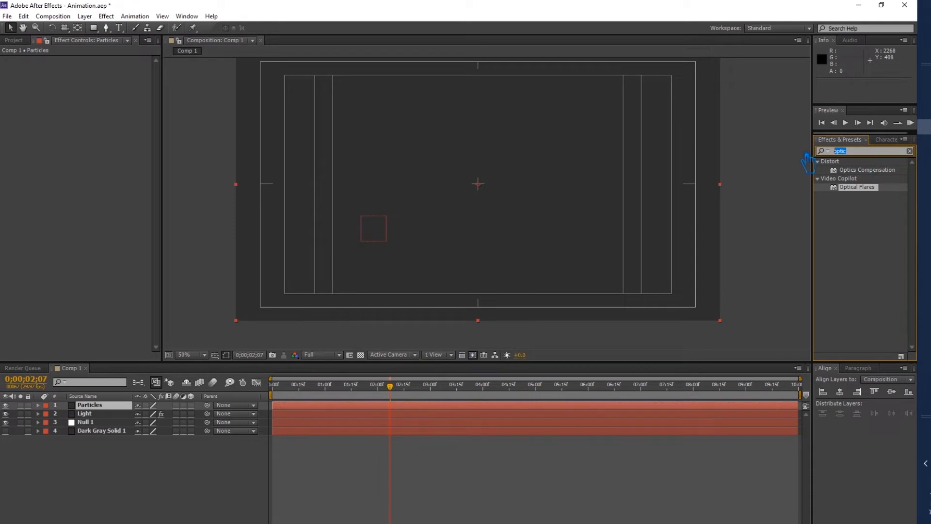
pyautogui.write('pa')
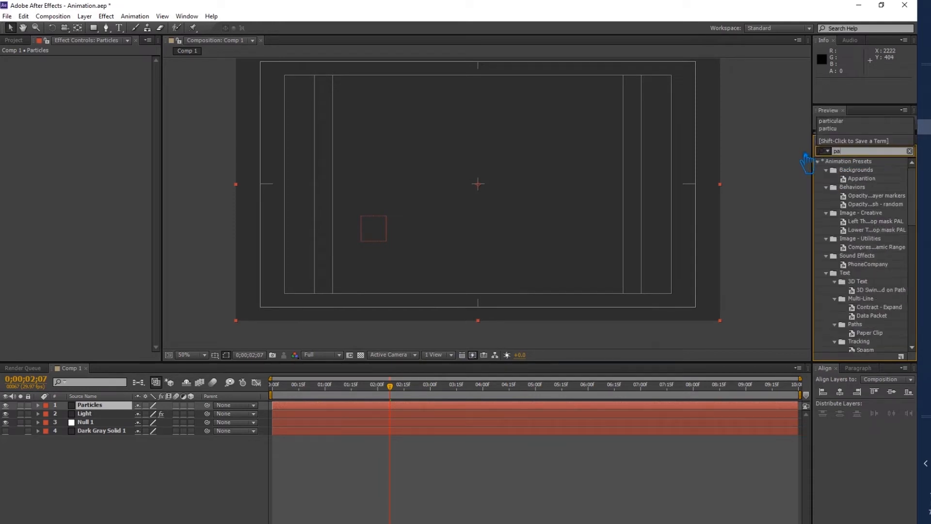
pyautogui.write('rticu')
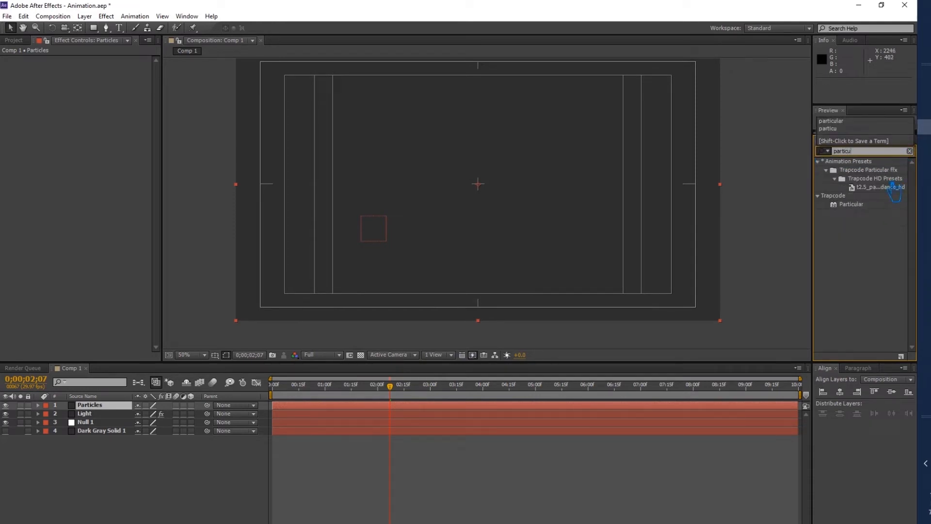
pyautogui.click(857, 205)
pyautogui.moveTo(864, 213); pyautogui.dragTo(127, 24)
pyautogui.click(106, 16)
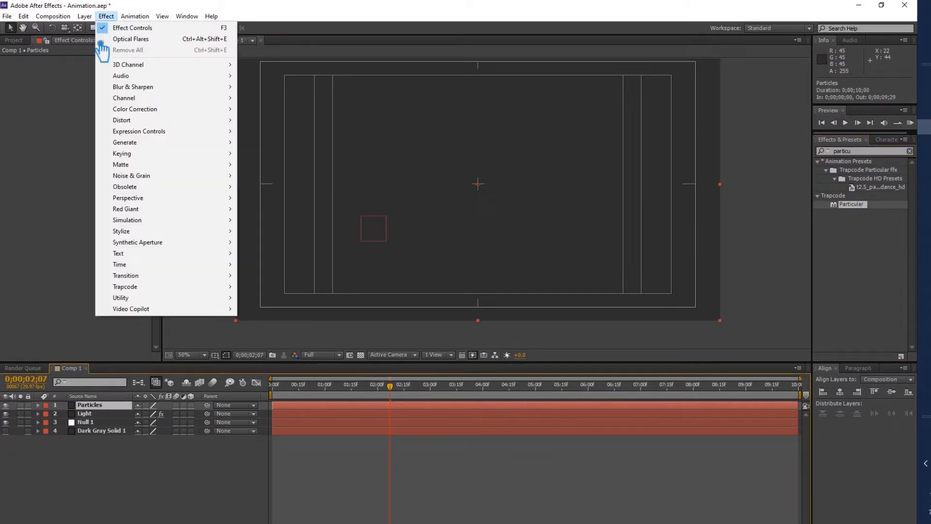
pyautogui.moveTo(160, 291)
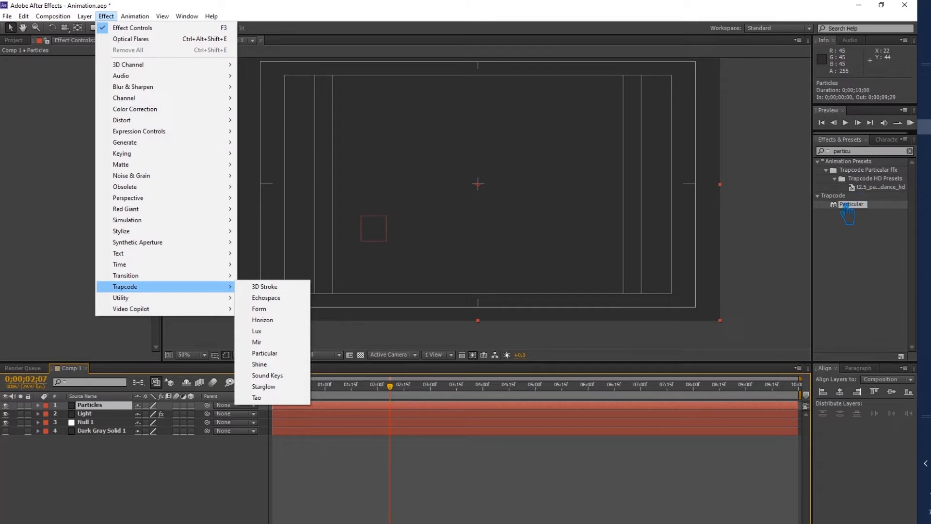
pyautogui.click(146, 288)
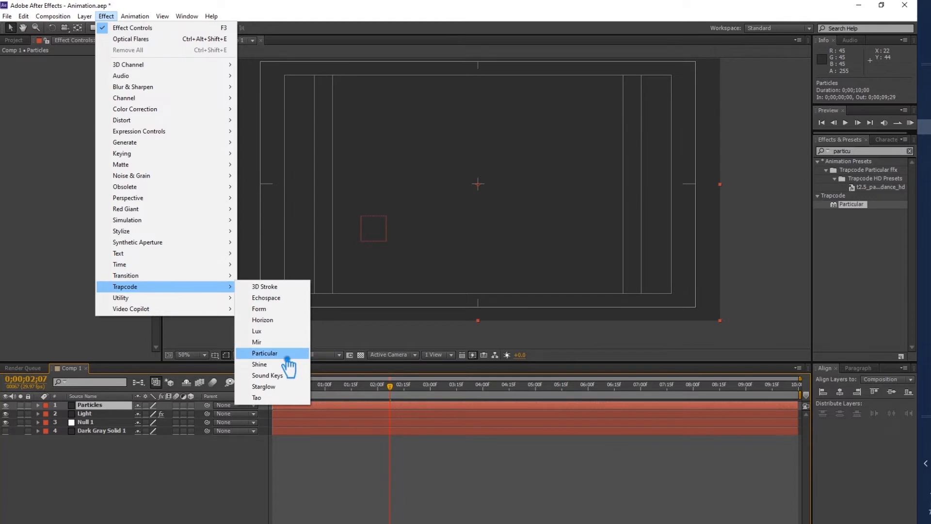
pyautogui.click(287, 357)
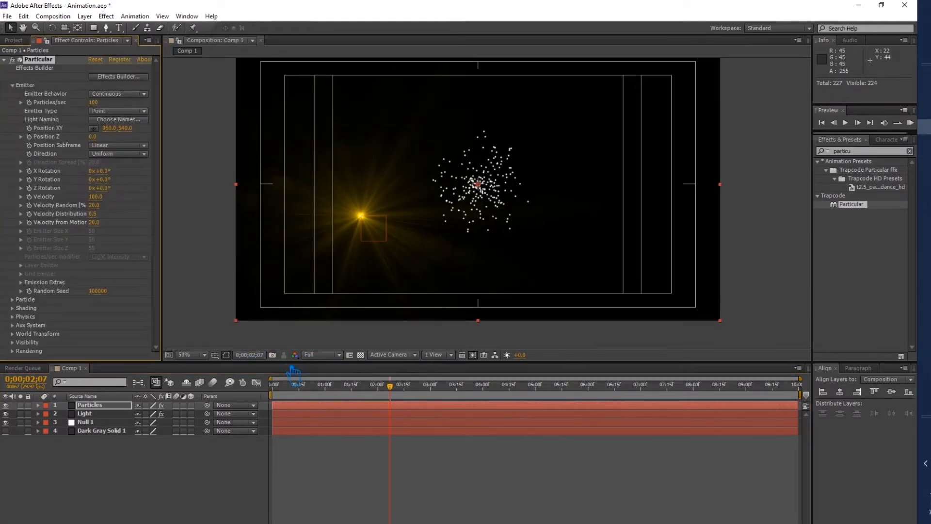
# Step: Copy all of the Position keyframes from the Null 1 layer
pyautogui.click(100, 414)
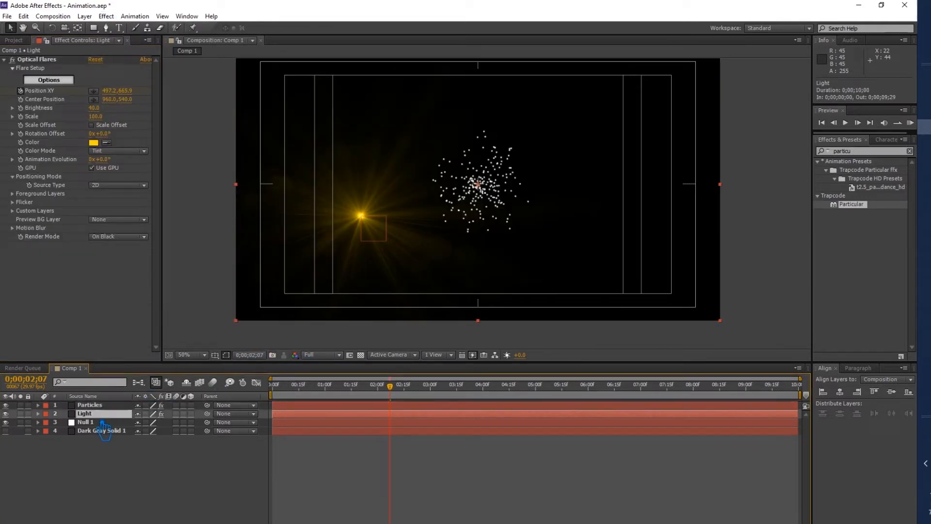
pyautogui.click(102, 422)
pyautogui.click(38, 422)
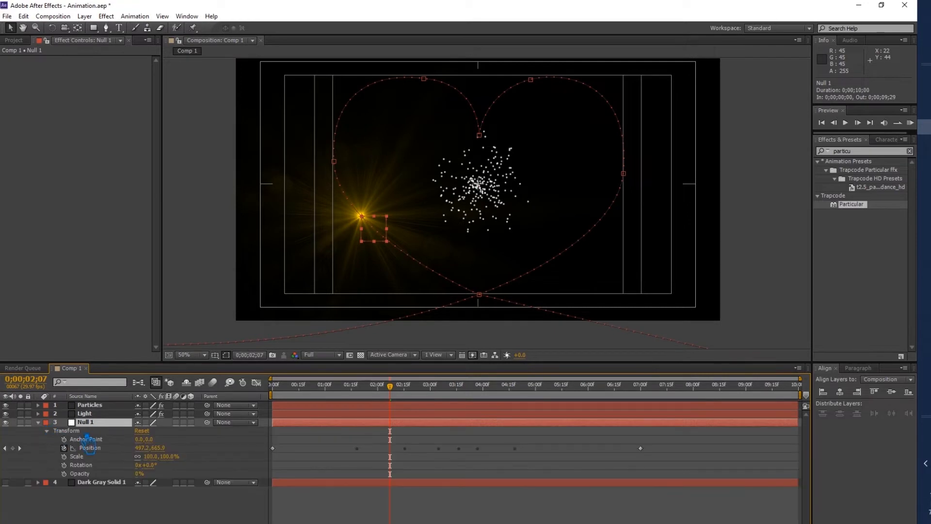
pyautogui.click(91, 447)
pyautogui.hotkey('ctrl', 'c')
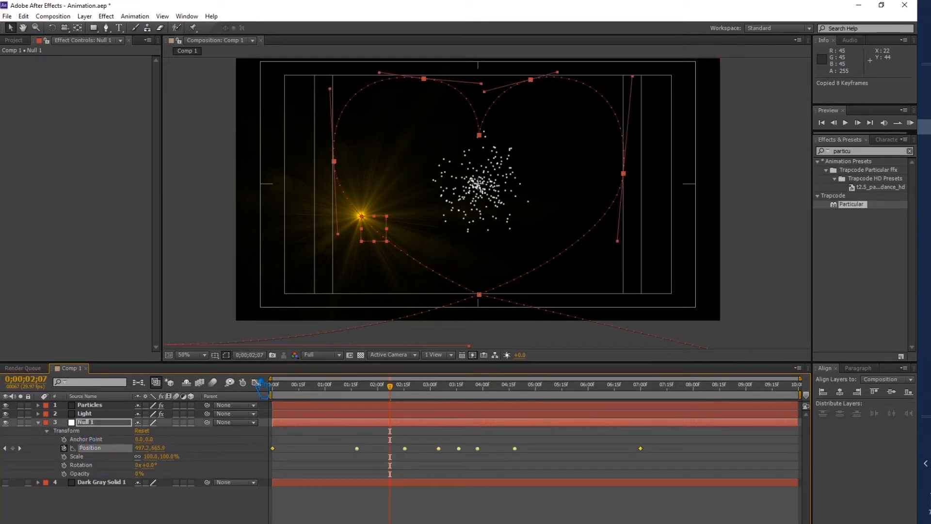
pyautogui.click(38, 422)
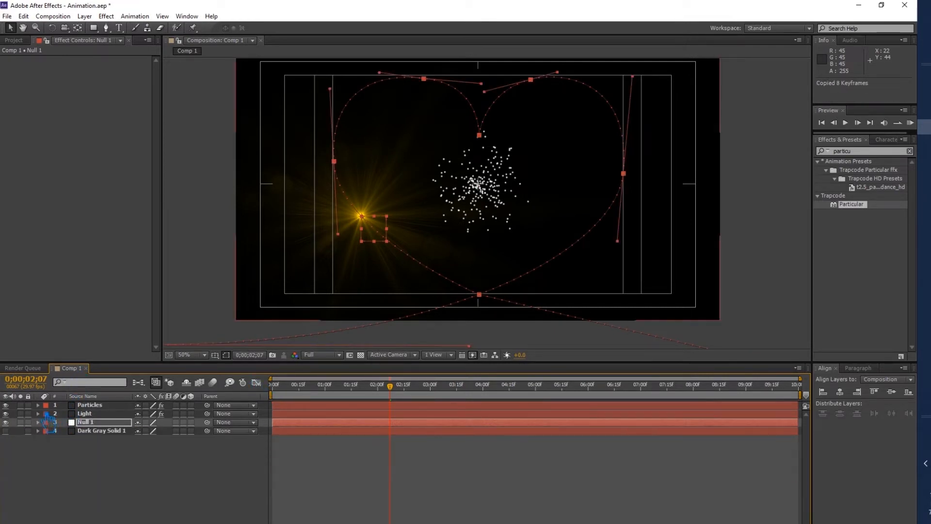
# Step: Paste the copied keyframes into the Particles layer's Particular emitter Position XY at 0;00;00;00 and save the project
pyautogui.click(38, 405)
pyautogui.moveTo(390, 386); pyautogui.dragTo(186, 383)
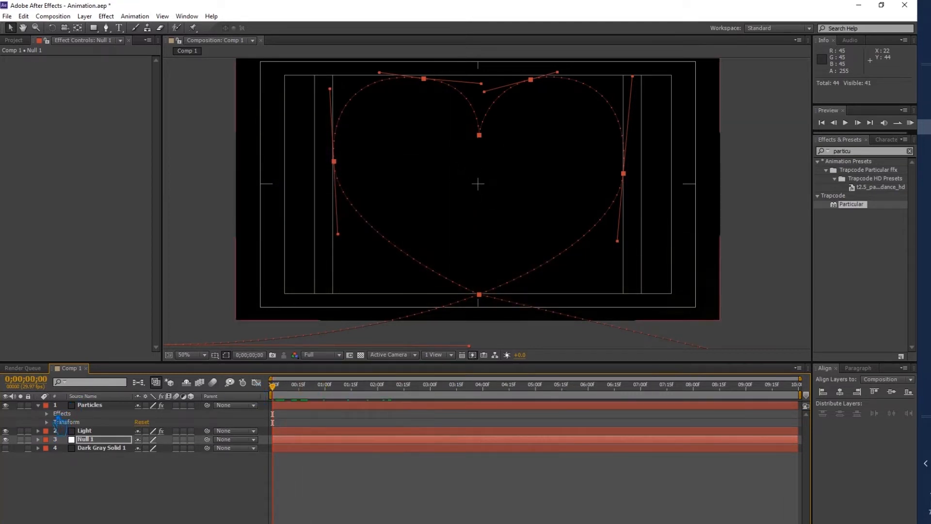
pyautogui.click(46, 413)
pyautogui.click(55, 422)
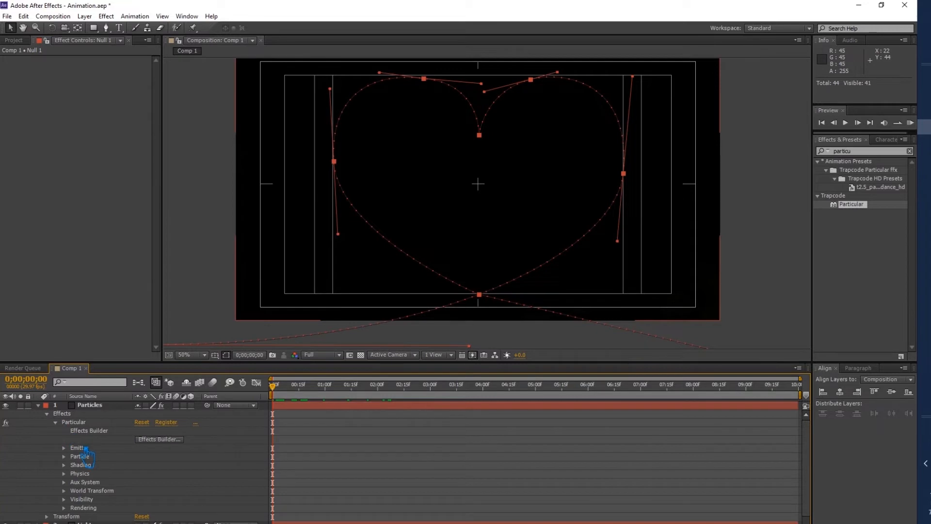
pyautogui.click(69, 448)
pyautogui.click(64, 447)
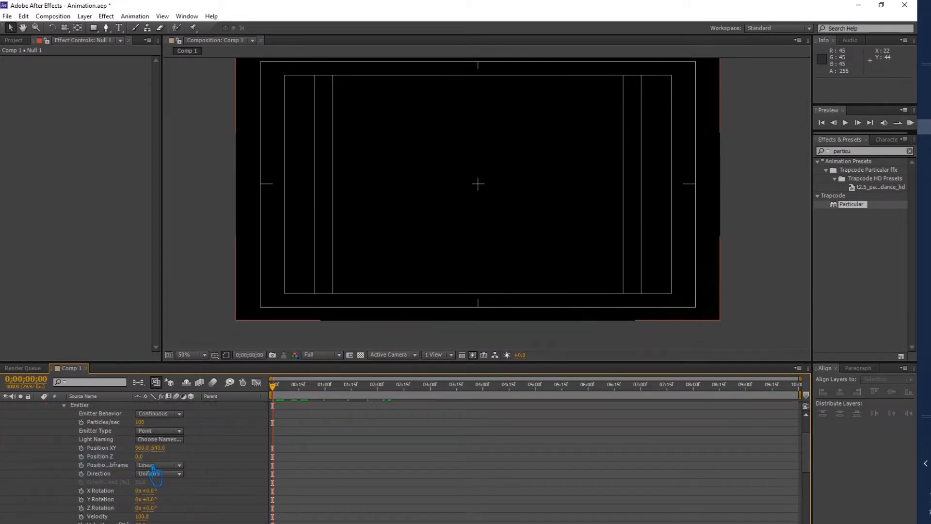
pyautogui.click(109, 447)
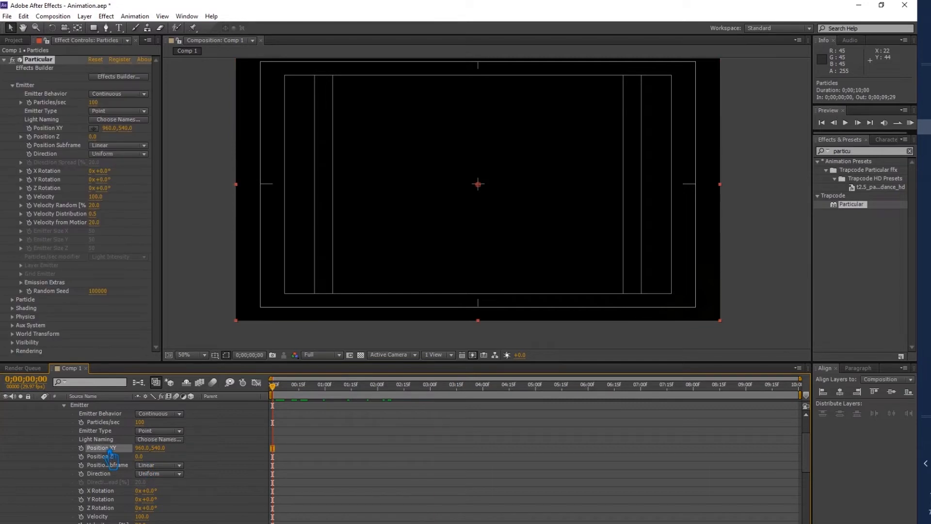
pyautogui.hotkey('ctrl', 'v')
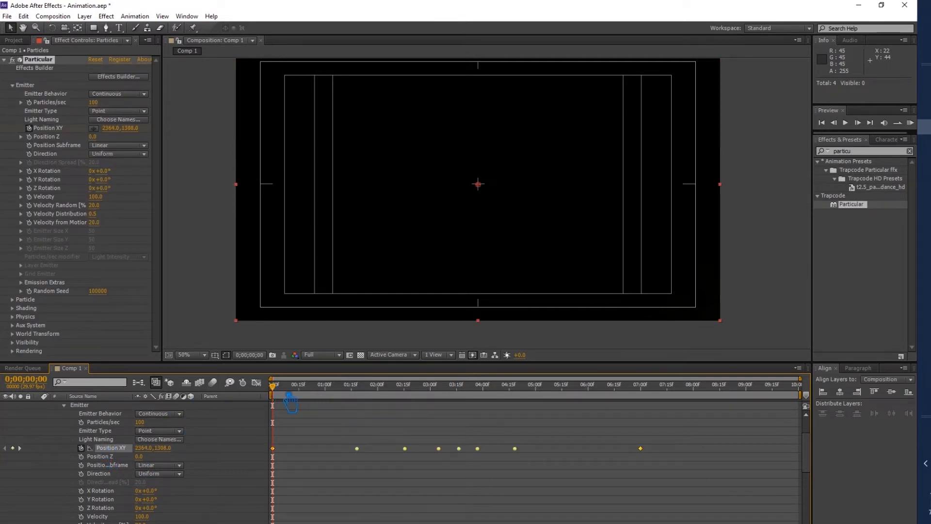
pyautogui.hotkey('ctrl', 's')
# Step: Scrub to 0;00;05;13 to check the particles' motion along the heart path, and collapse the Particular properties in the layer stack
pyautogui.moveTo(274, 388); pyautogui.dragTo(569, 427)
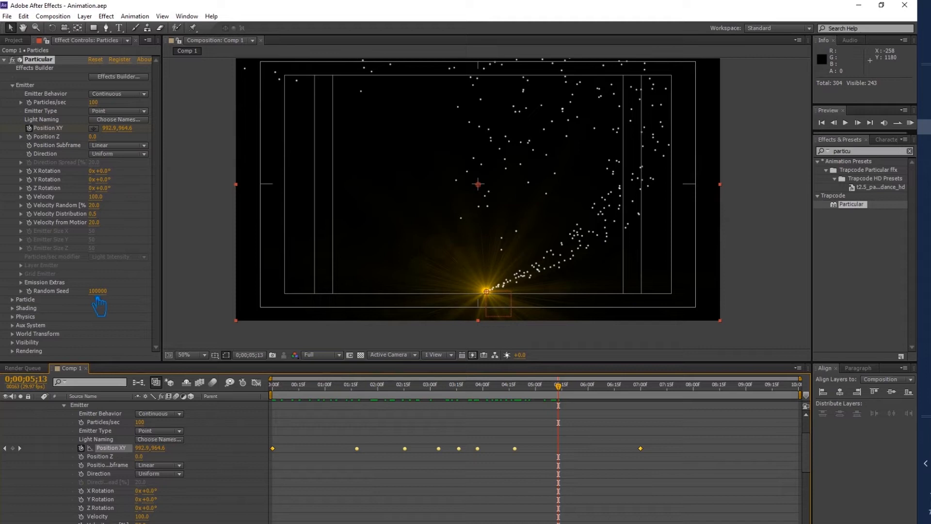
pyautogui.scroll(2, 67, 427)
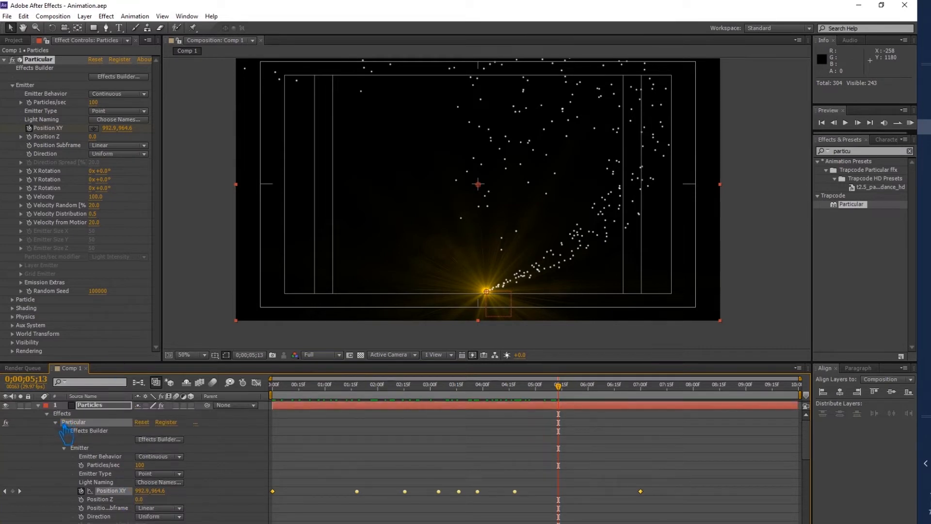
pyautogui.click(56, 423)
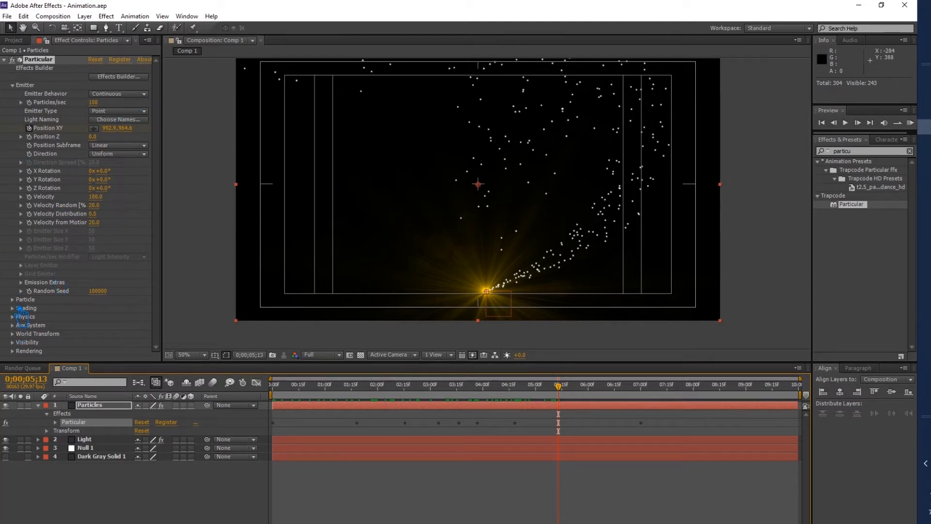
# Step: Expand Particular's Particle settings and copy the color code FFDE00 from the Light layer's Optical Flares color
pyautogui.click(13, 300)
pyautogui.click(94, 295)
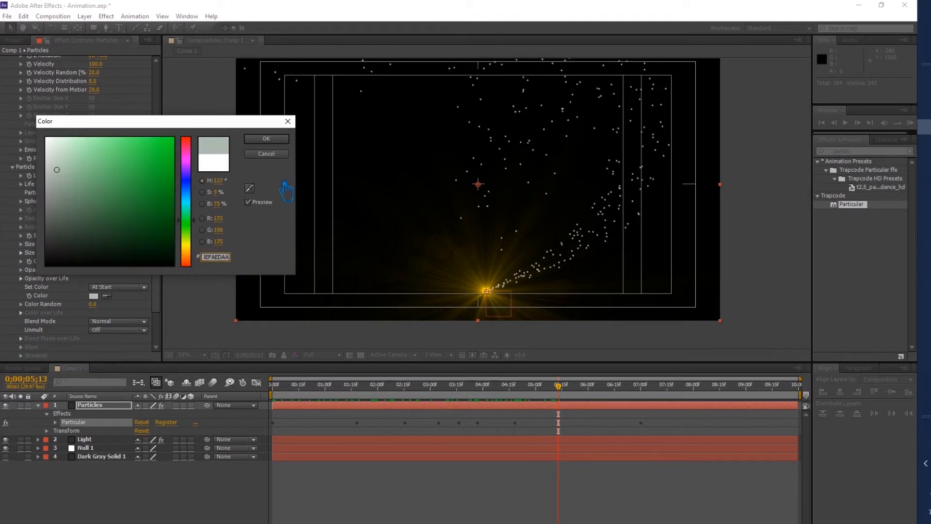
pyautogui.click(278, 155)
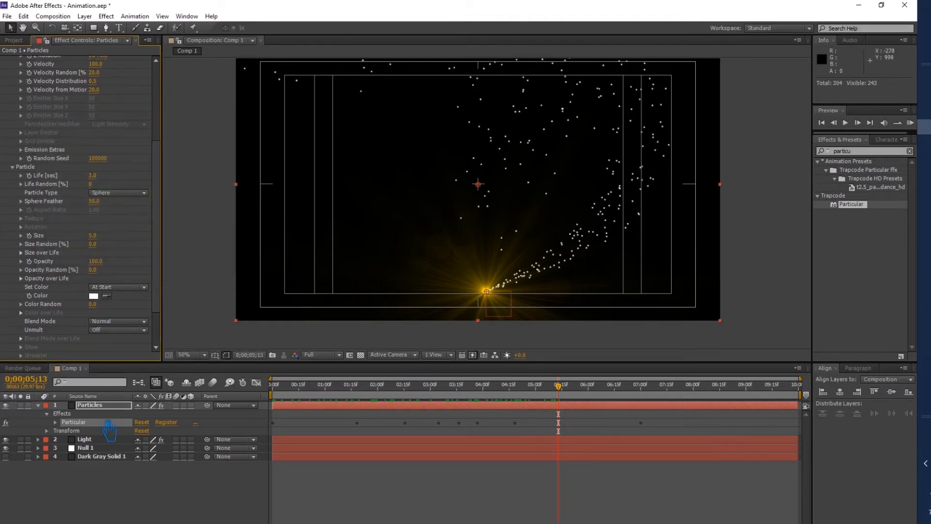
pyautogui.click(86, 439)
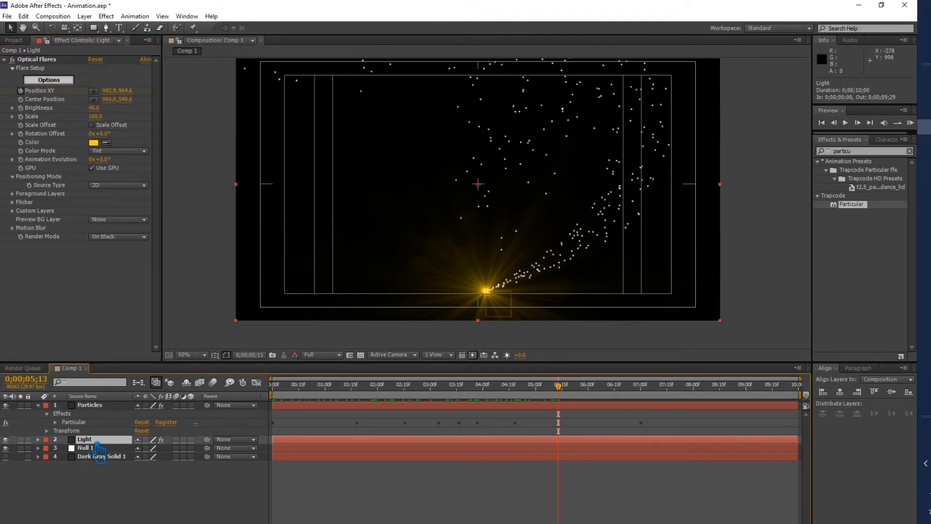
pyautogui.click(97, 143)
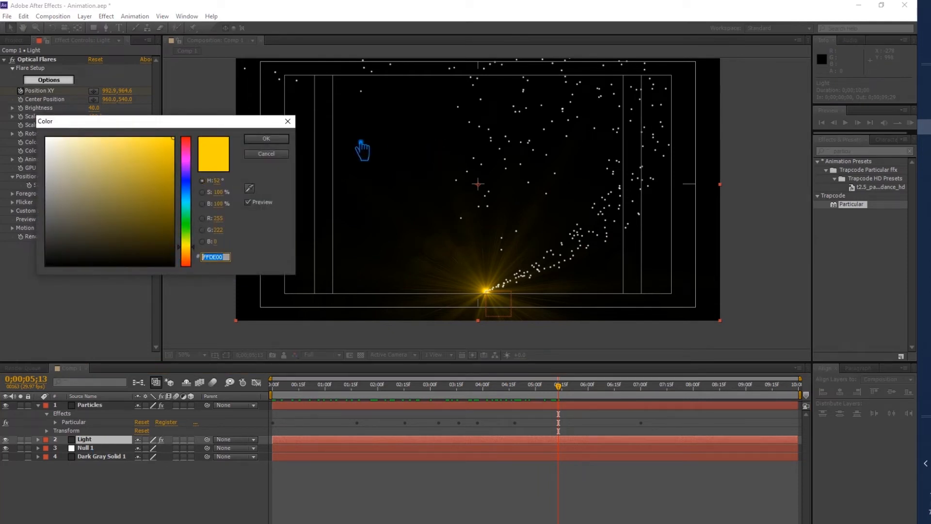
pyautogui.click(266, 138)
# Step: Paste the copied color code FFDE00 into the Particles layer's Particular particle Color
pyautogui.click(87, 405)
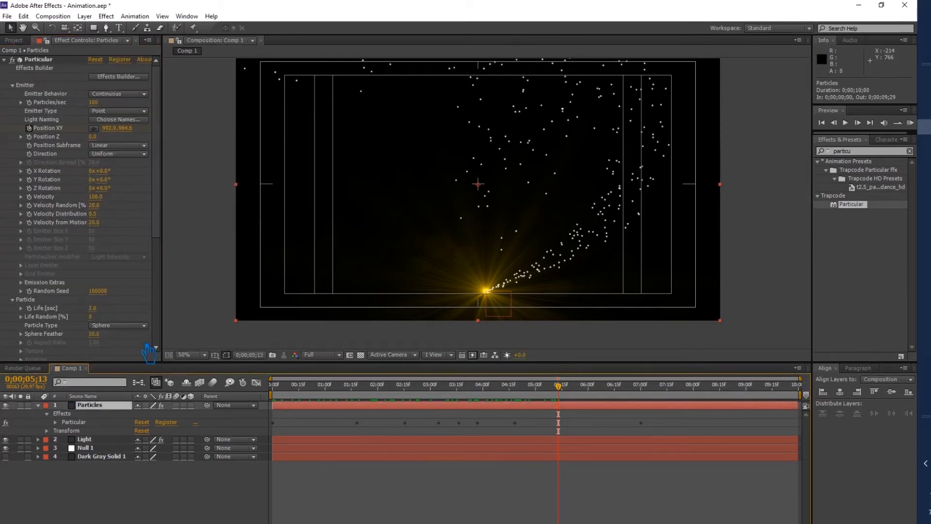
pyautogui.scroll(-6, 122, 313)
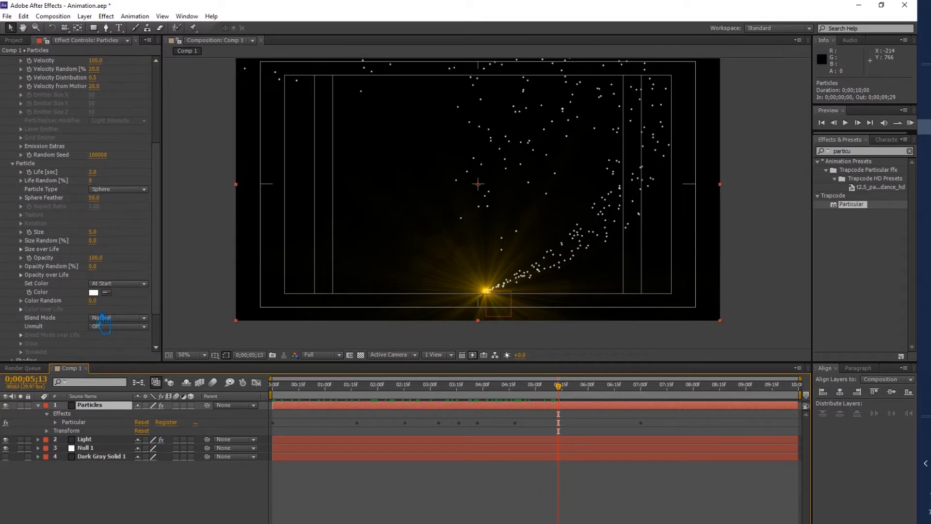
pyautogui.click(95, 292)
pyautogui.click(216, 256)
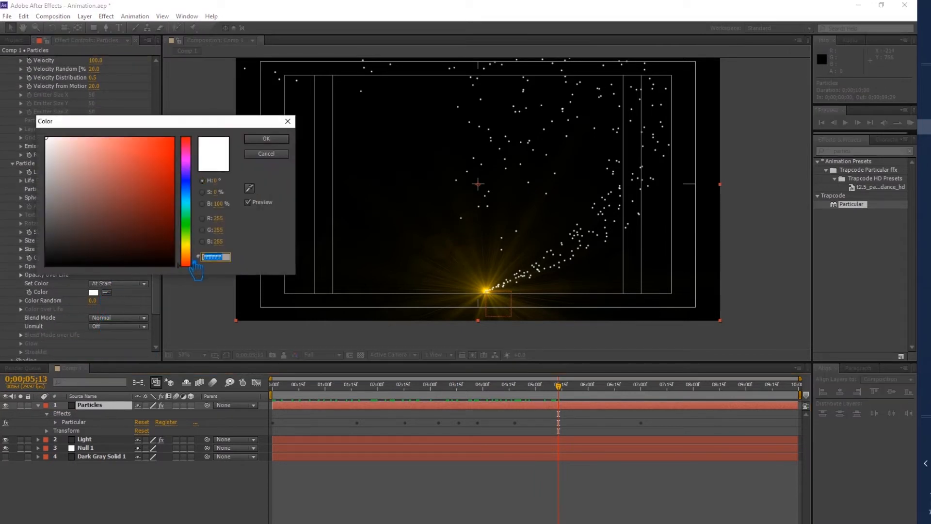
pyautogui.hotkey('ctrl', 'v')
pyautogui.click(287, 141)
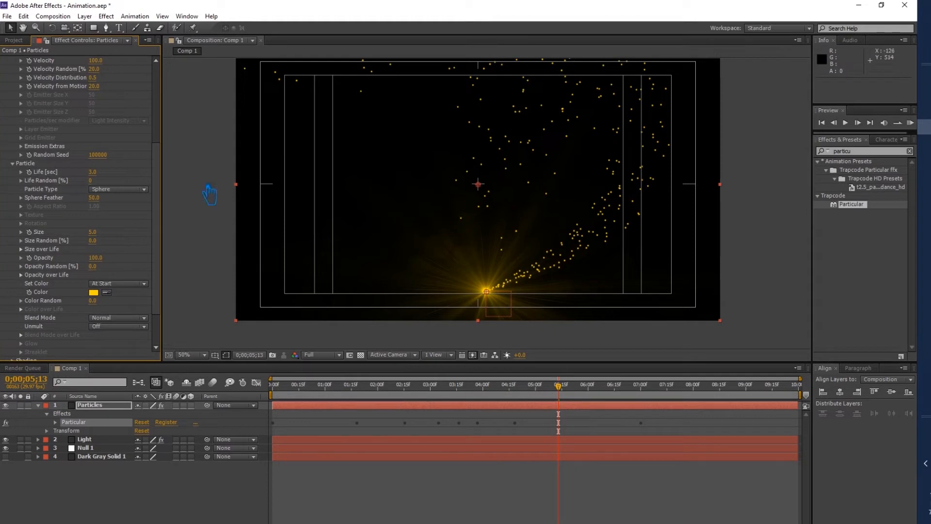
# Step: Shift the particle Color to orange, hex FFA800
pyautogui.click(93, 292)
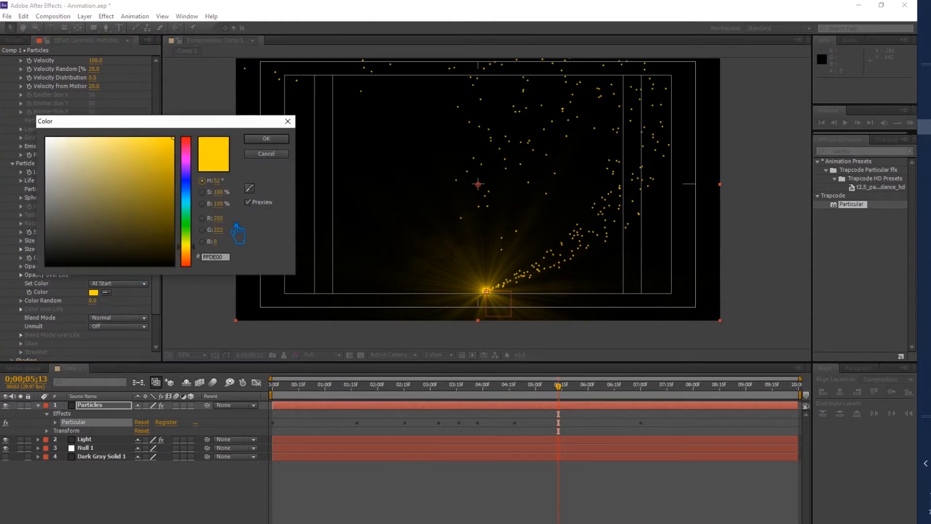
pyautogui.moveTo(195, 258); pyautogui.dragTo(199, 256)
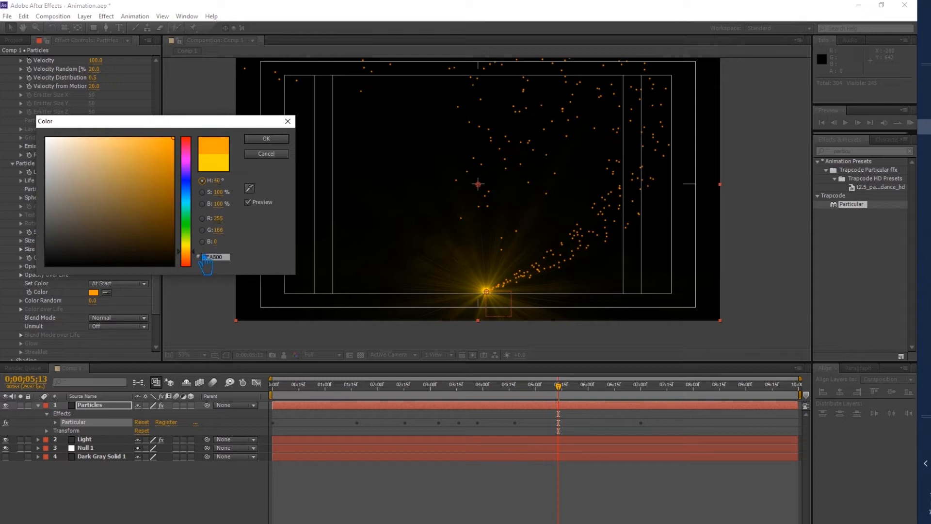
pyautogui.click(279, 139)
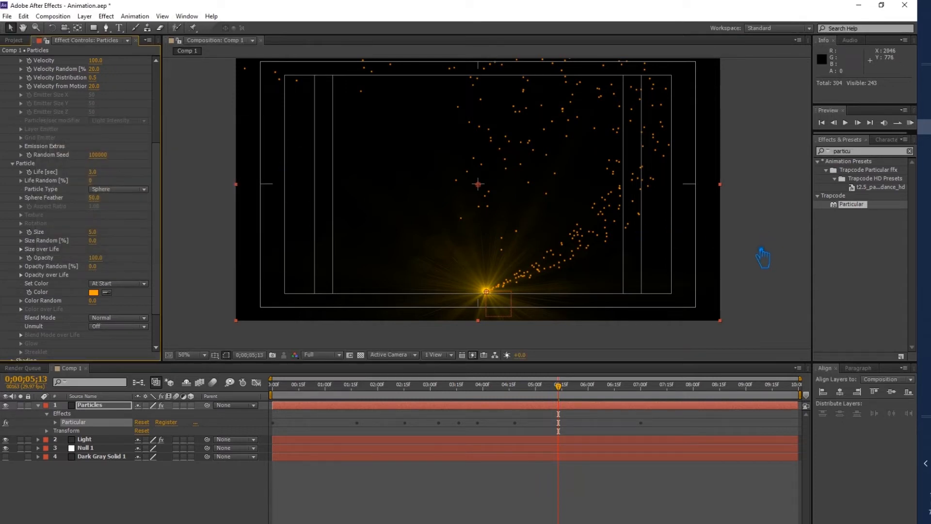
# Step: Raise the emitter's Particles/sec first to 200 and finally to 500
pyautogui.scroll(4, 95, 153)
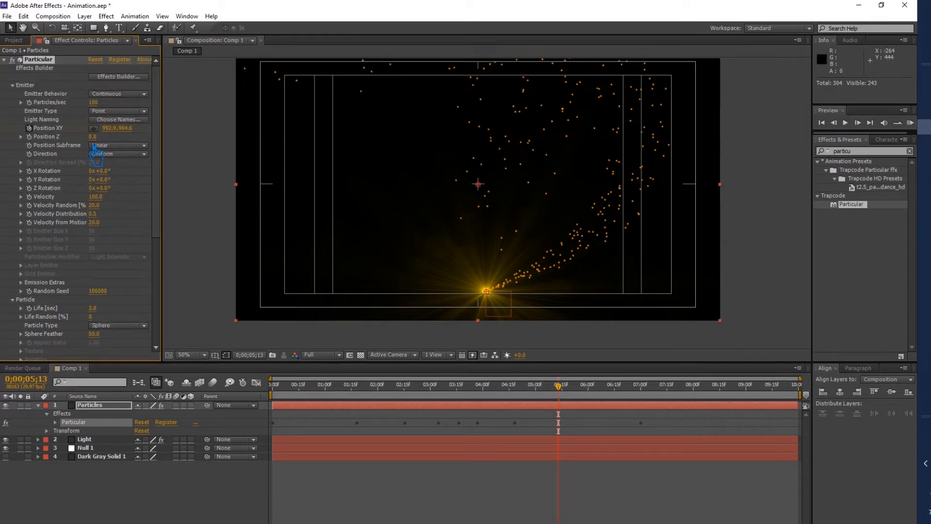
pyautogui.click(94, 102)
pyautogui.write('200')
pyautogui.press('Return')
pyautogui.click(105, 103)
pyautogui.write('500')
pyautogui.press('Return')
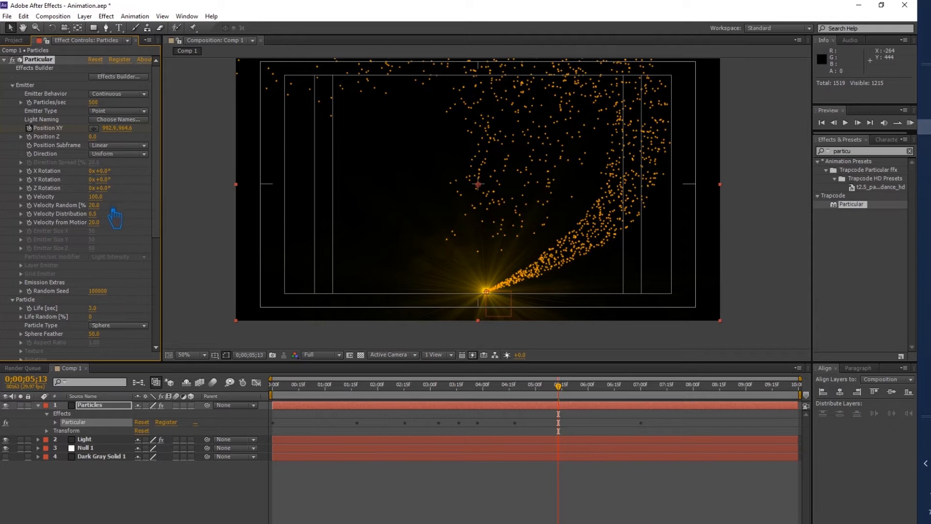
# Step: Try an emitter Velocity of 0 and undo the change
pyautogui.click(97, 197)
pyautogui.write('0')
pyautogui.press('Return')
pyautogui.hotkey('ctrl', 'z')
# Step: Set the emitter's Velocity Random to 0
pyautogui.click(106, 206)
pyautogui.write('0')
pyautogui.press('Return')
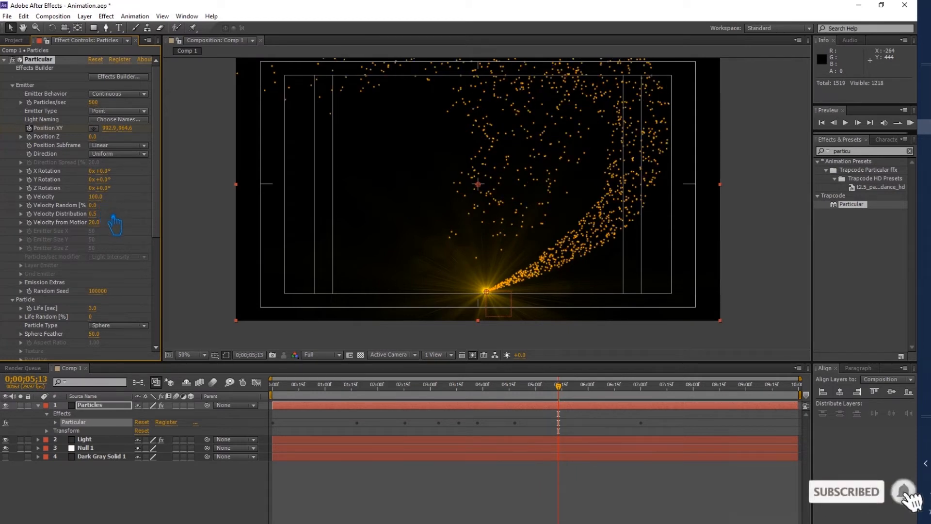
# Step: Set the particle Size to 7 and Size Random to 100%
pyautogui.scroll(-3, 117, 307)
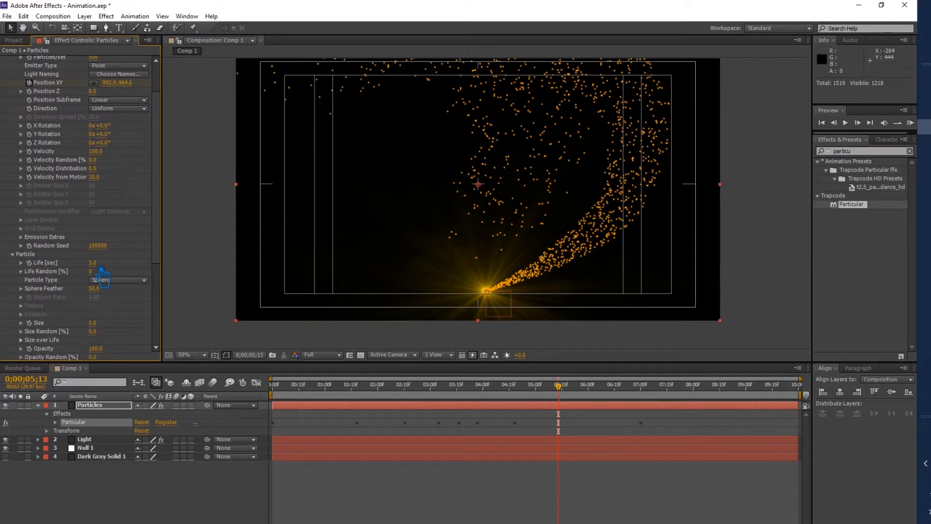
pyautogui.scroll(-1, 99, 291)
pyautogui.click(21, 299)
pyautogui.click(97, 301)
pyautogui.write('7')
pyautogui.press('Return')
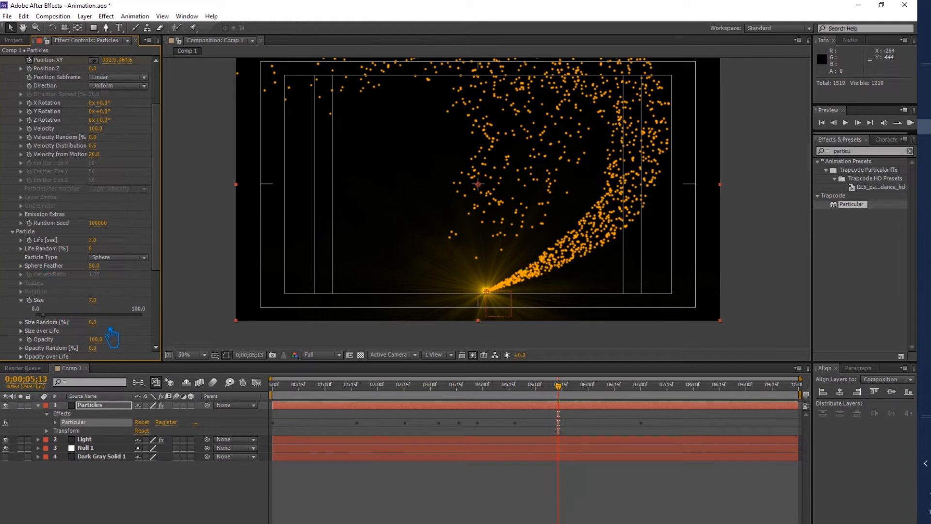
pyautogui.moveTo(102, 327); pyautogui.dragTo(187, 326)
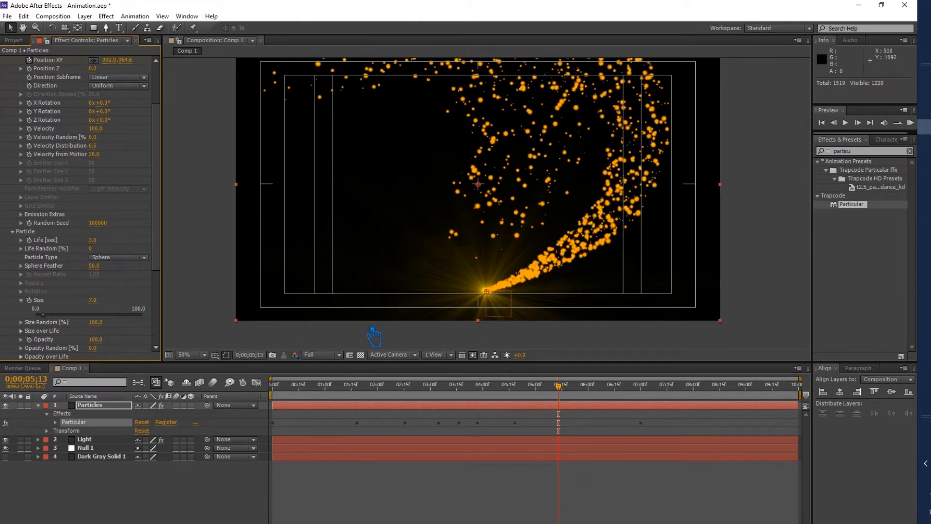
# Step: Try a smaller particle Size of 5
pyautogui.click(94, 300)
pyautogui.write('5')
pyautogui.press('Return')
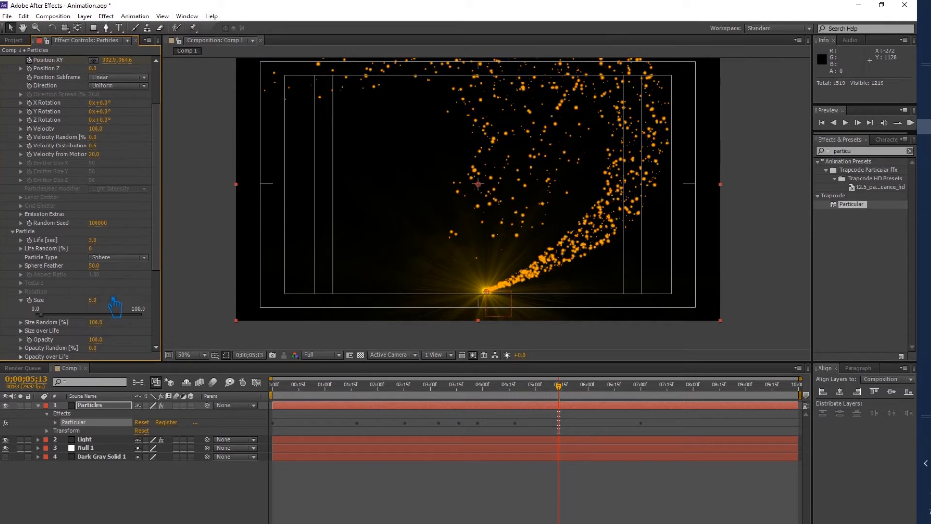
# Step: Widen the effect settings area and apply the linearly decreasing preset curve to the particles' Size over Life
pyautogui.click(28, 332)
pyautogui.scroll(-3, 29, 335)
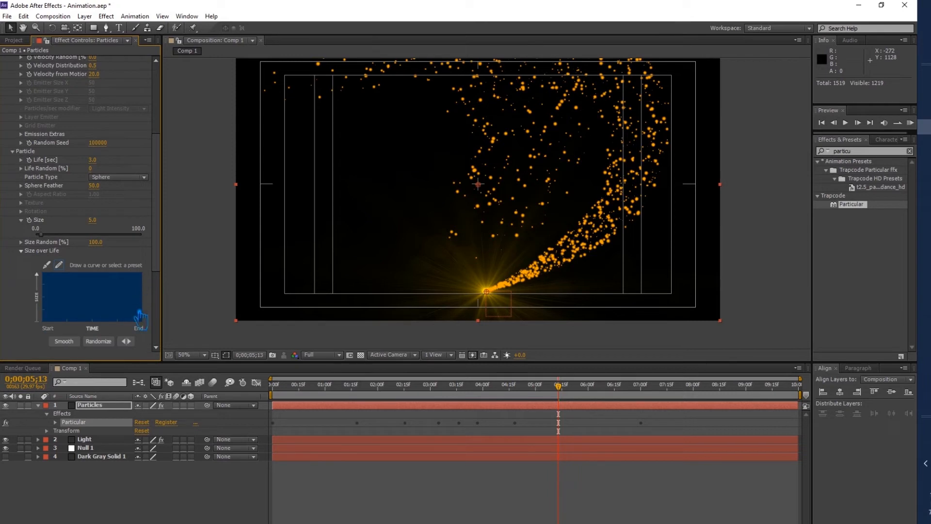
pyautogui.moveTo(173, 322); pyautogui.dragTo(228, 320)
pyautogui.click(185, 277)
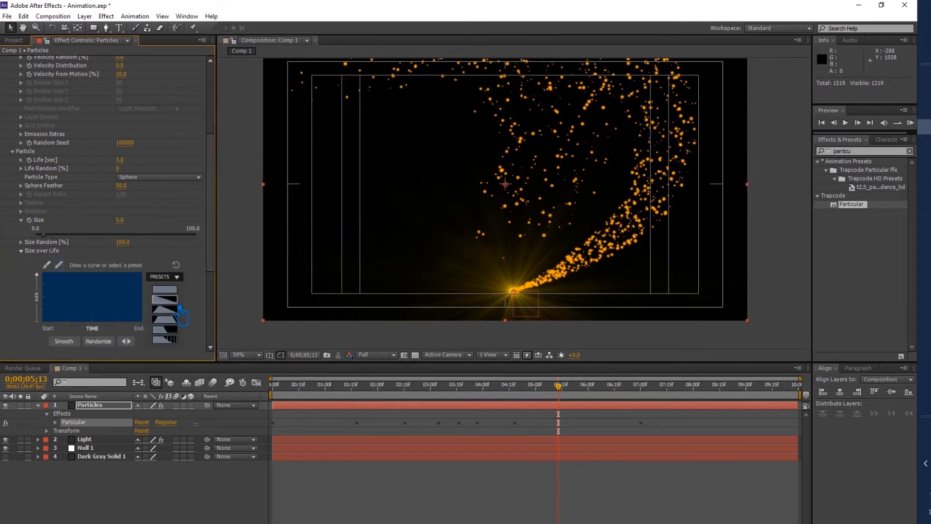
pyautogui.click(178, 300)
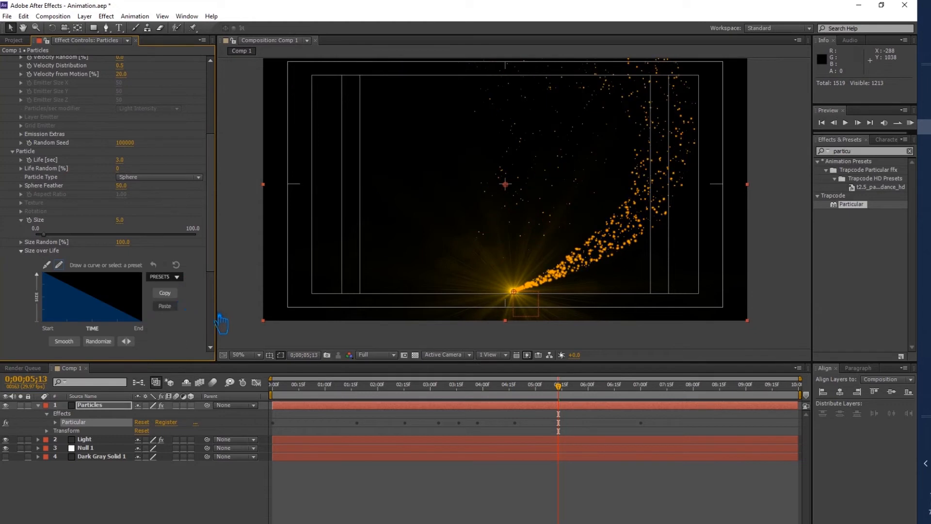
pyautogui.click(23, 252)
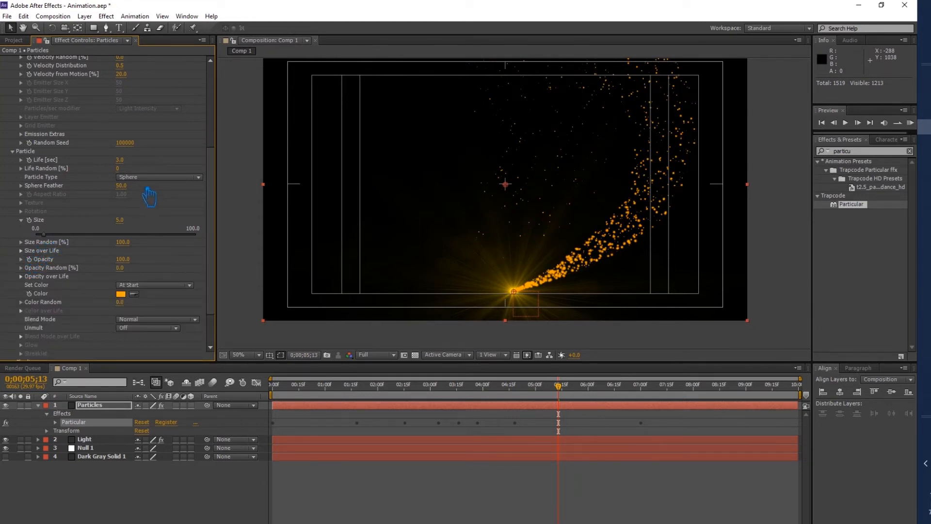
# Step: Set the particle Size to 7 with the decreasing Size over Life curve applied
pyautogui.click(121, 221)
pyautogui.write('7')
pyautogui.press('Return')
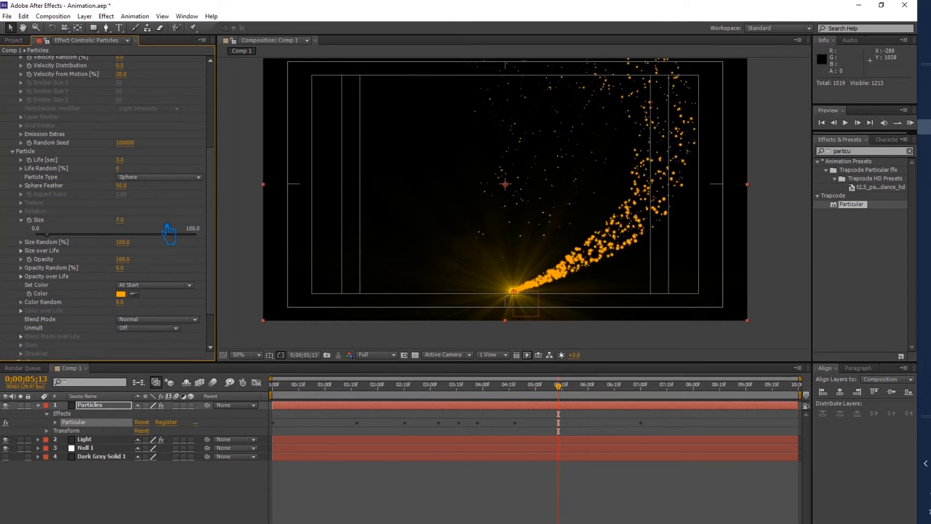
# Step: Set the particle Size to 6 and apply the linearly decreasing preset curve to the particles' Opacity over Life
pyautogui.click(124, 220)
pyautogui.write('6')
pyautogui.press('Return')
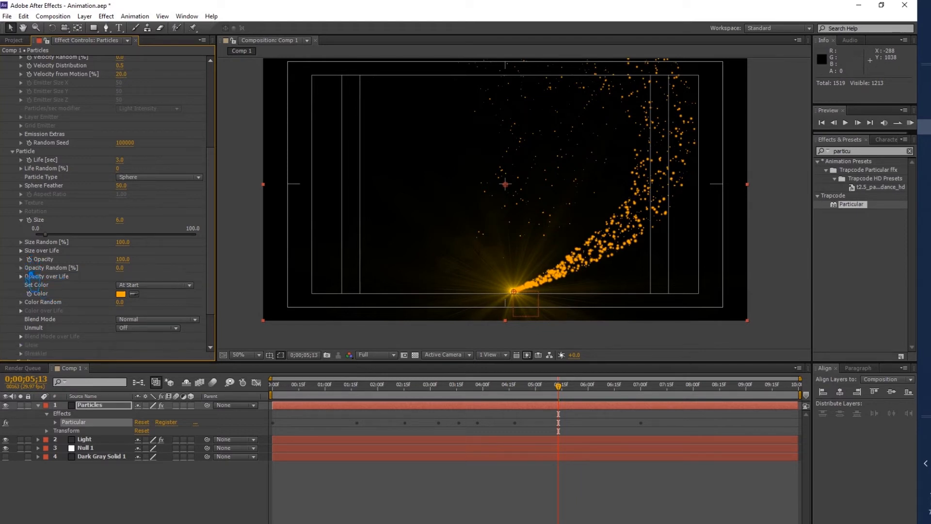
pyautogui.click(30, 281)
pyautogui.click(177, 278)
pyautogui.click(172, 304)
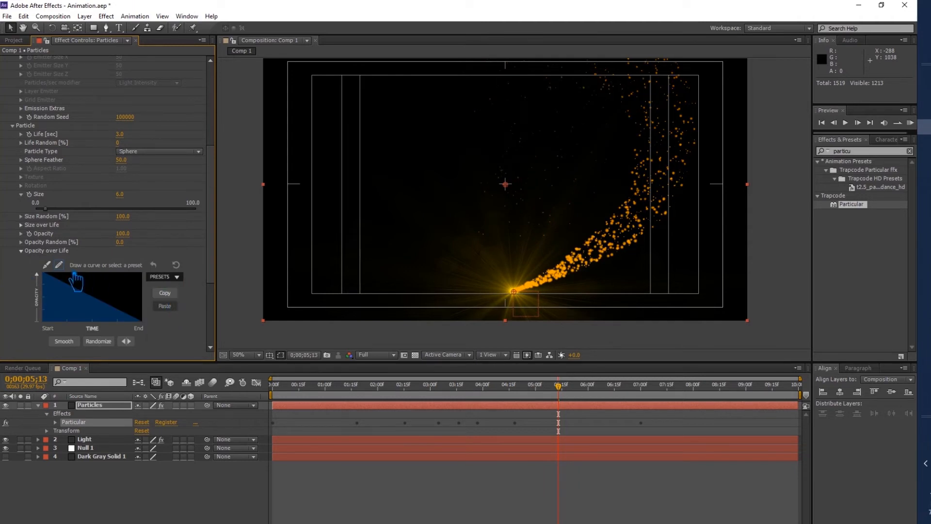
pyautogui.click(34, 256)
# Step: Turn on Shadowlet for Main and Shadowlet for Aux in the Particular effect's Shading settings
pyautogui.scroll(-1, 100, 324)
pyautogui.click(14, 313)
pyautogui.scroll(-3, 30, 320)
pyautogui.click(145, 338)
pyautogui.click(145, 360)
pyautogui.click(146, 347)
pyautogui.click(147, 369)
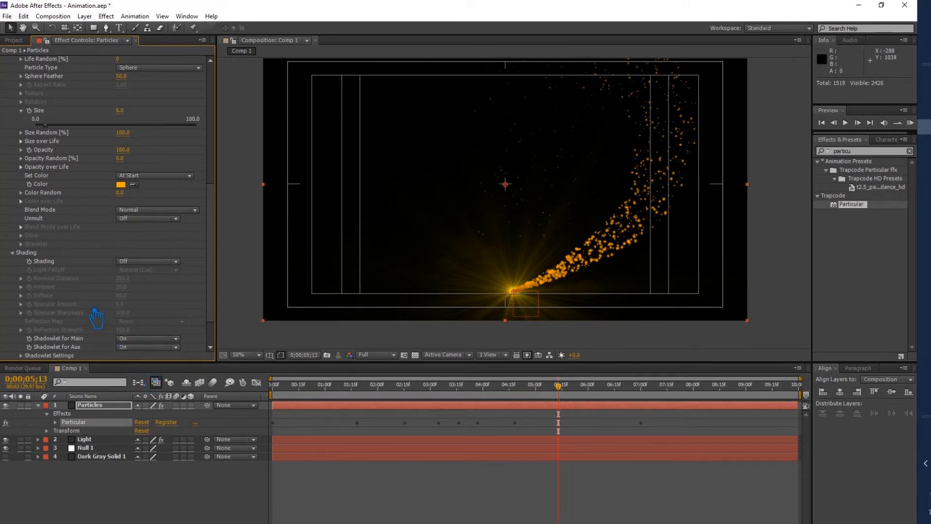
# Step: Try the Bounce physics model with a Gravity adjustment, undo the adjustment and restore the Air model
pyautogui.scroll(-2, 96, 317)
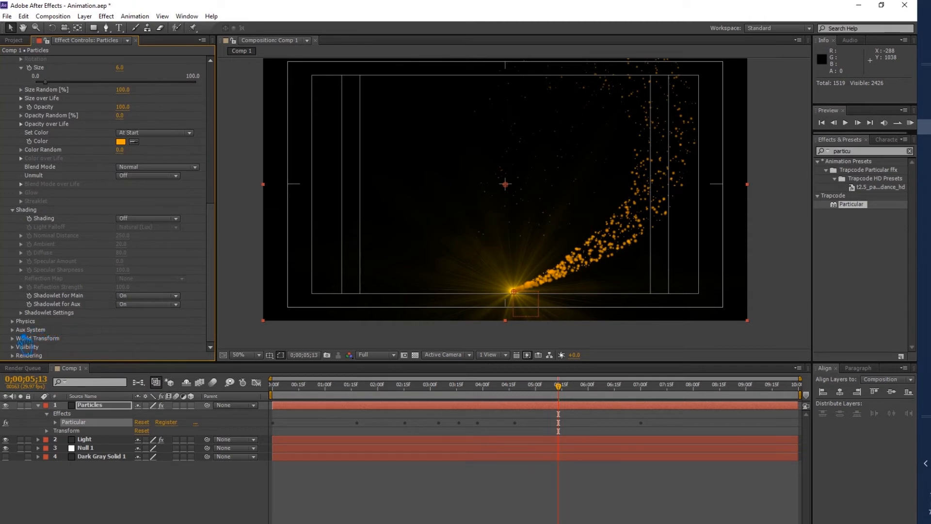
pyautogui.click(12, 320)
pyautogui.scroll(-1, 97, 335)
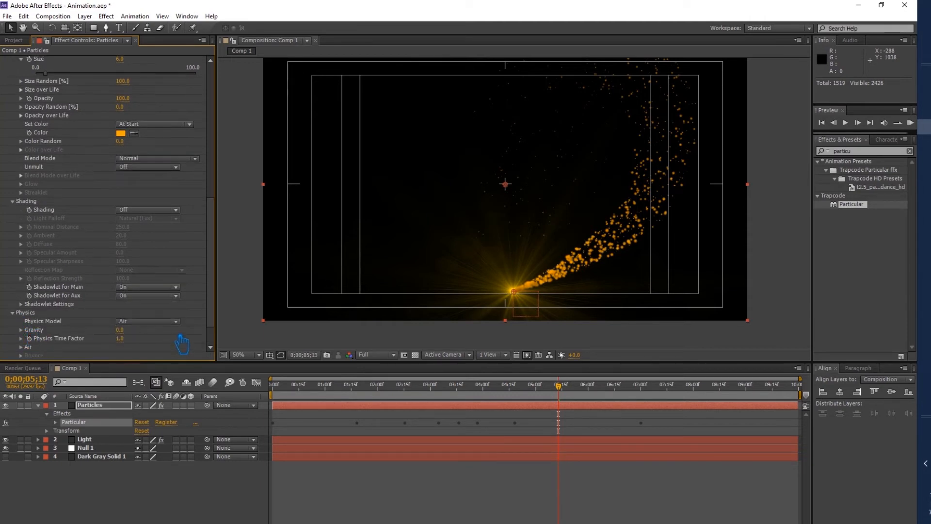
pyautogui.click(141, 324)
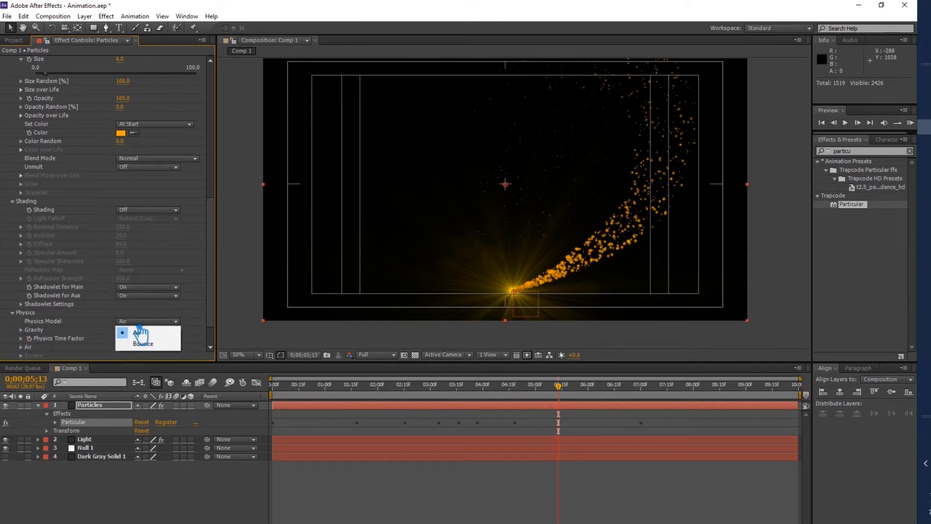
pyautogui.click(154, 344)
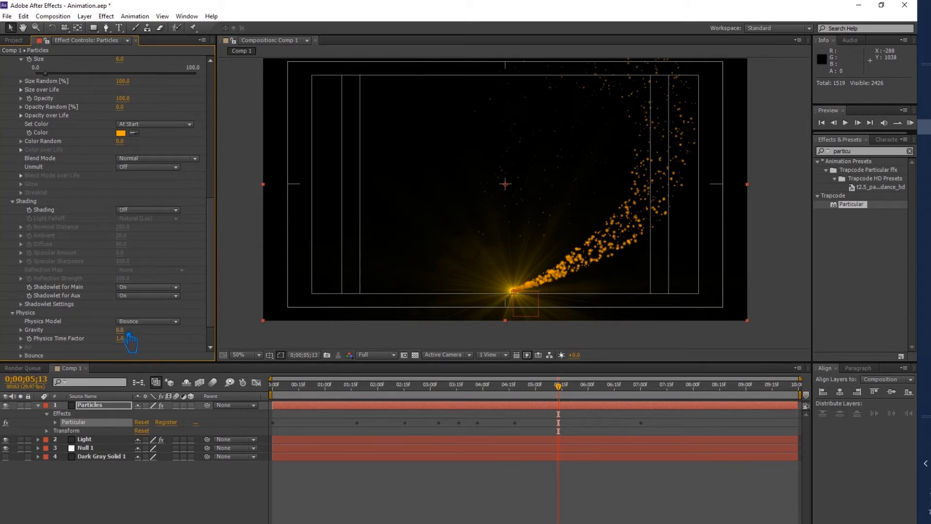
pyautogui.moveTo(124, 330); pyautogui.dragTo(137, 336)
pyautogui.hotkey('ctrl', 'z')
pyautogui.click(148, 321)
pyautogui.click(148, 334)
# Step: Set the Affect Position of the Air physics Turbulence Field to 300
pyautogui.scroll(-1, 63, 349)
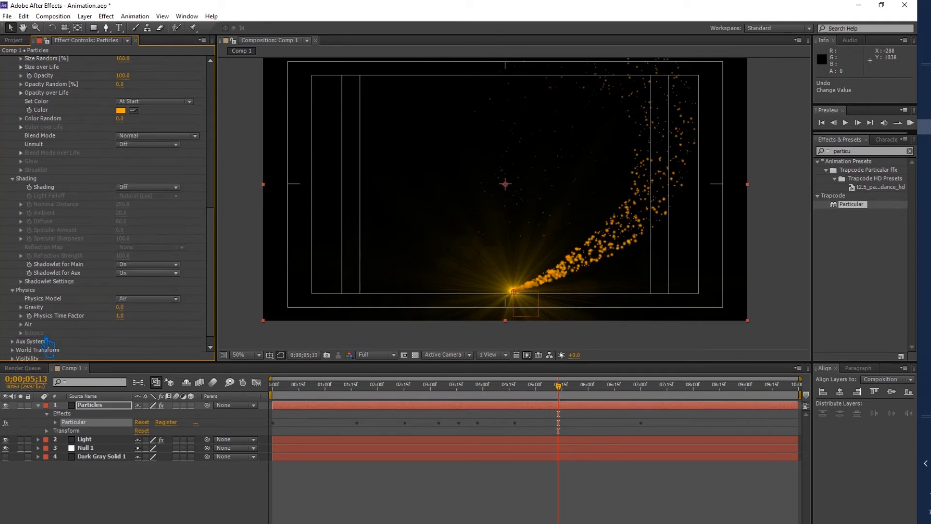
pyautogui.click(23, 325)
pyautogui.scroll(-3, 30, 335)
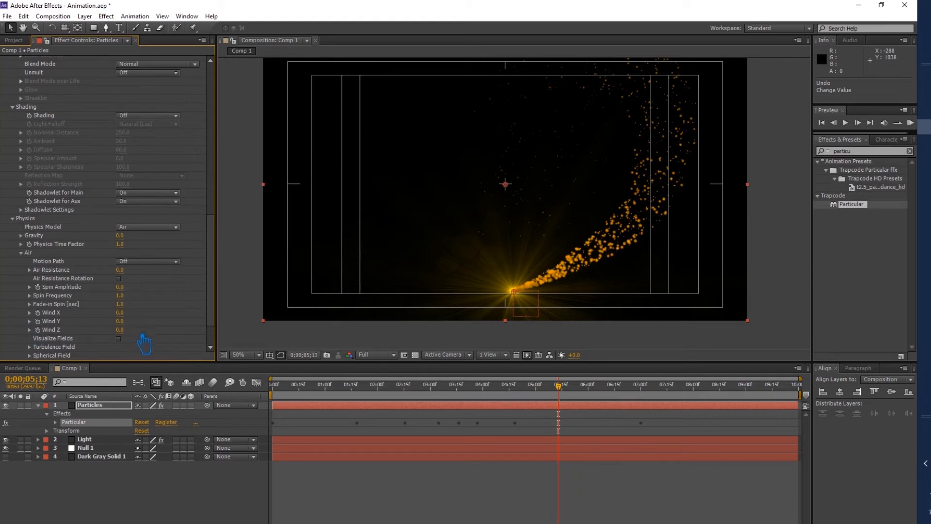
pyautogui.scroll(-1, 119, 345)
pyautogui.click(30, 324)
pyautogui.scroll(-4, 42, 329)
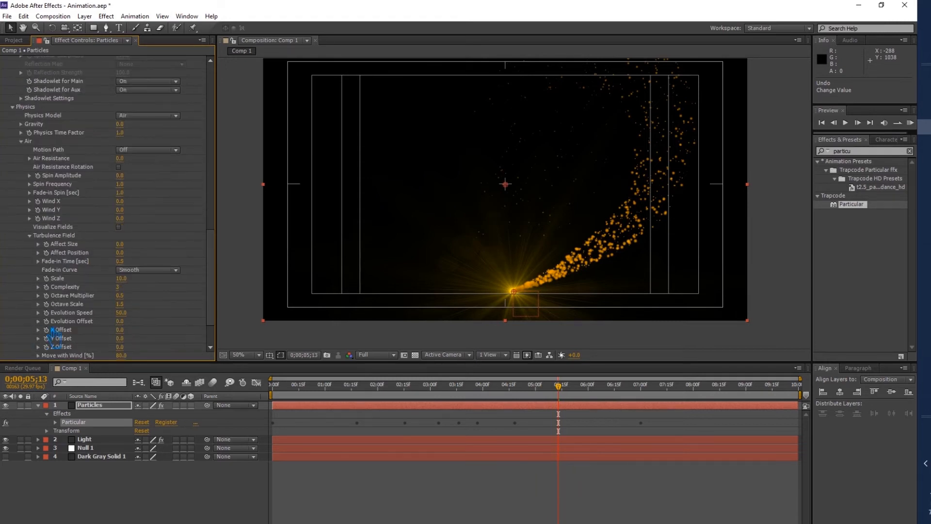
pyautogui.moveTo(131, 256); pyautogui.dragTo(200, 258)
pyautogui.click(127, 253)
pyautogui.write('300')
pyautogui.press('Return')
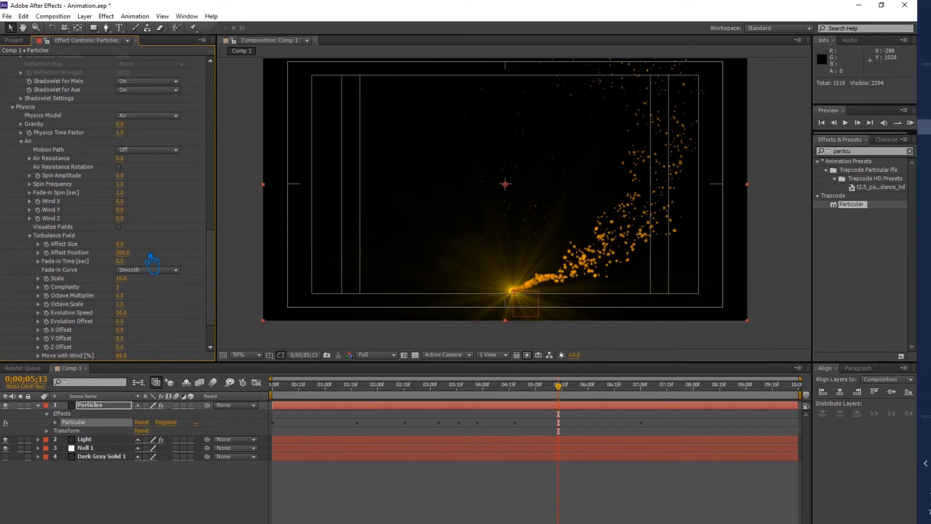
pyautogui.scroll(-3, 131, 291)
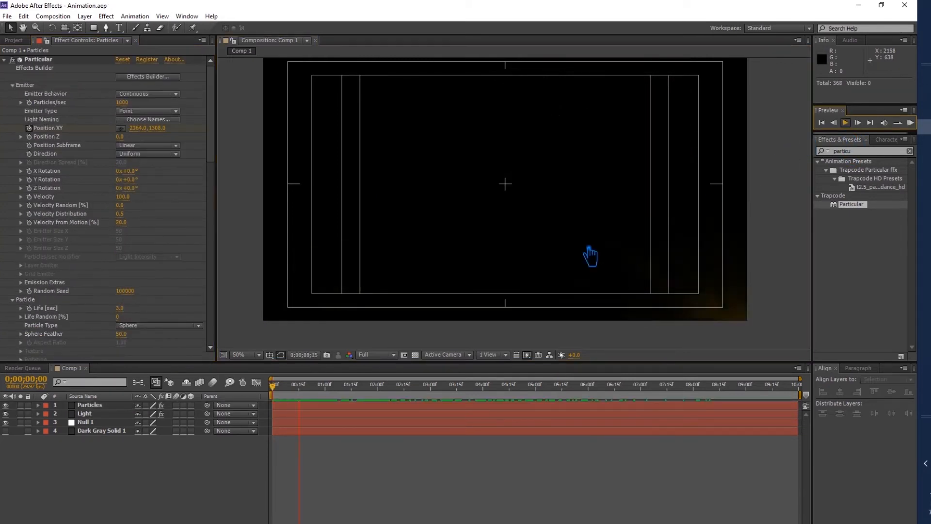
# Step: Hide the Title/Action Safe overlay in the composition view and preview the animation
pyautogui.click(281, 355)
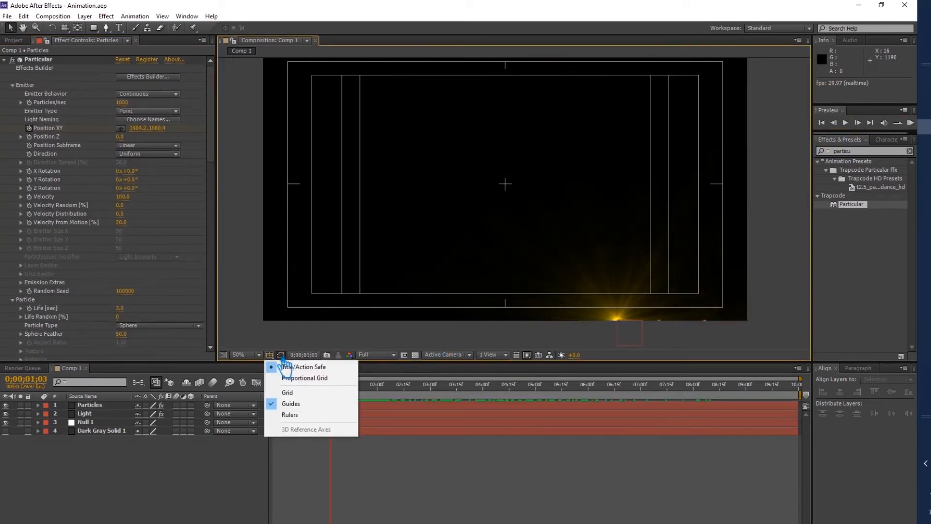
pyautogui.click(310, 367)
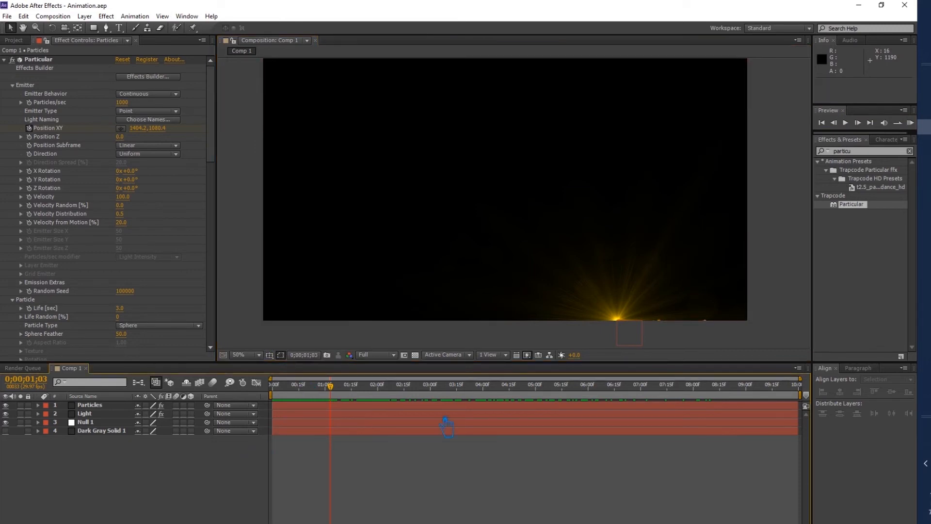
pyautogui.click(845, 123)
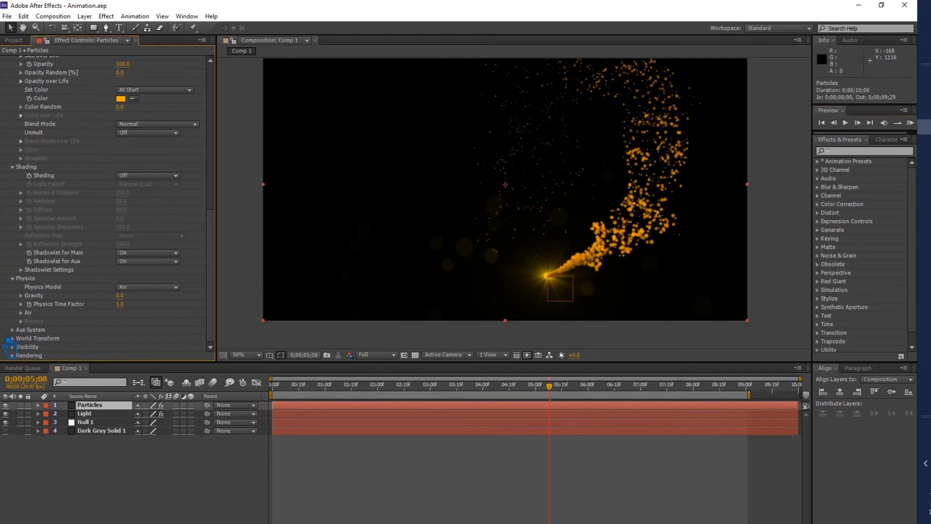
# Step: Set the Aux System of the Particles layer to emit continuously
pyautogui.click(22, 330)
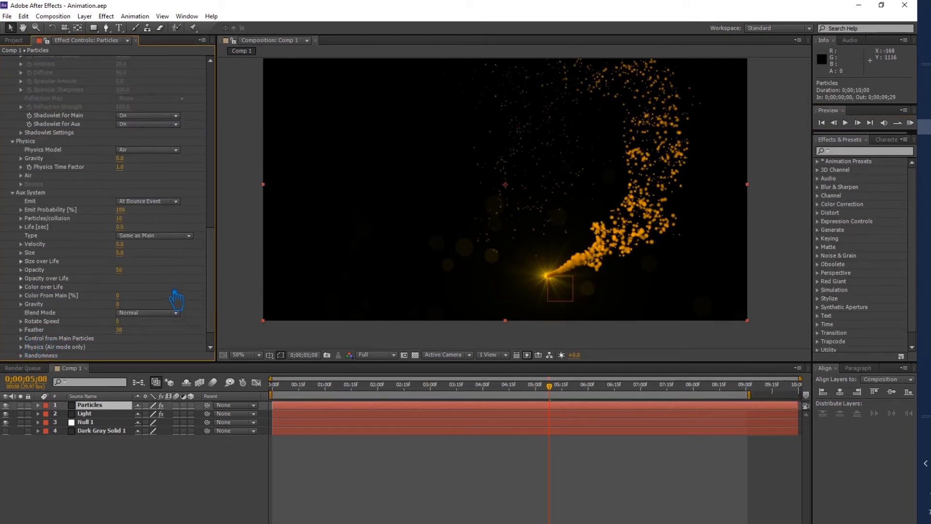
pyautogui.click(160, 201)
pyautogui.click(160, 233)
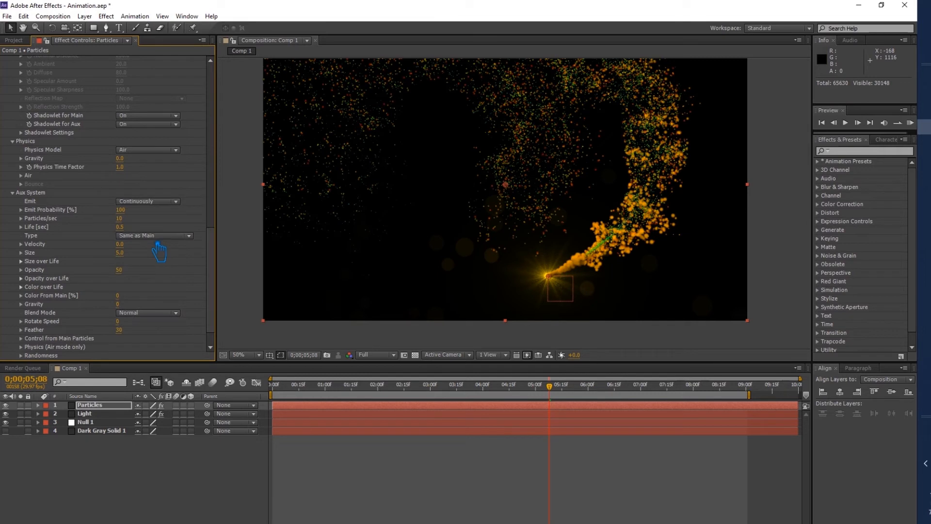
# Step: Set the Aux System's particle Size to 8 and its Color From Main to 100%
pyautogui.click(122, 253)
pyautogui.write('8')
pyautogui.press('Return')
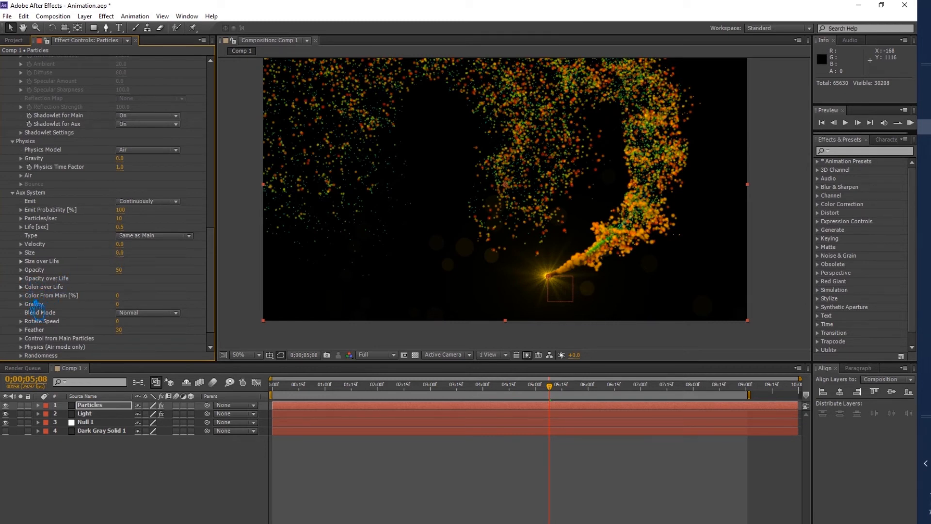
pyautogui.moveTo(118, 295); pyautogui.dragTo(705, 293)
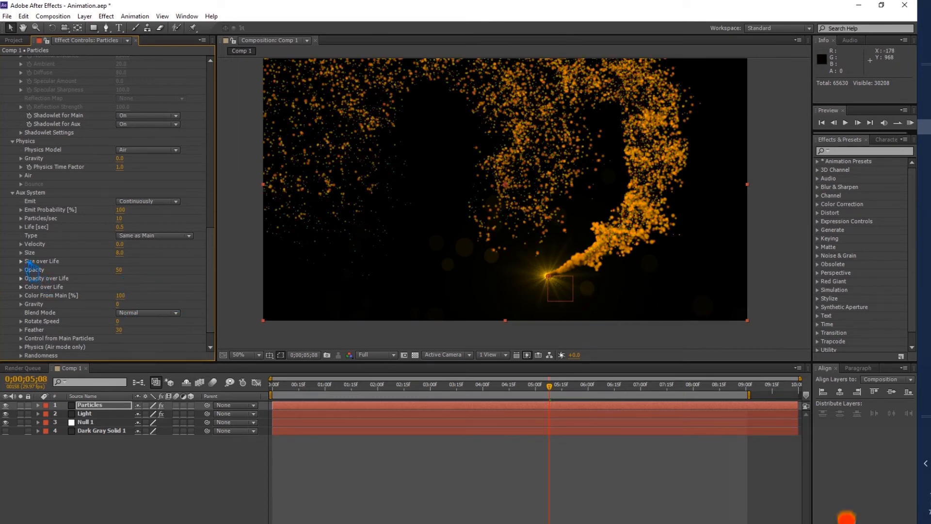
# Step: Apply the linearly decreasing preset curve to the Aux System's Size over Life and Opacity over Life
pyautogui.click(29, 261)
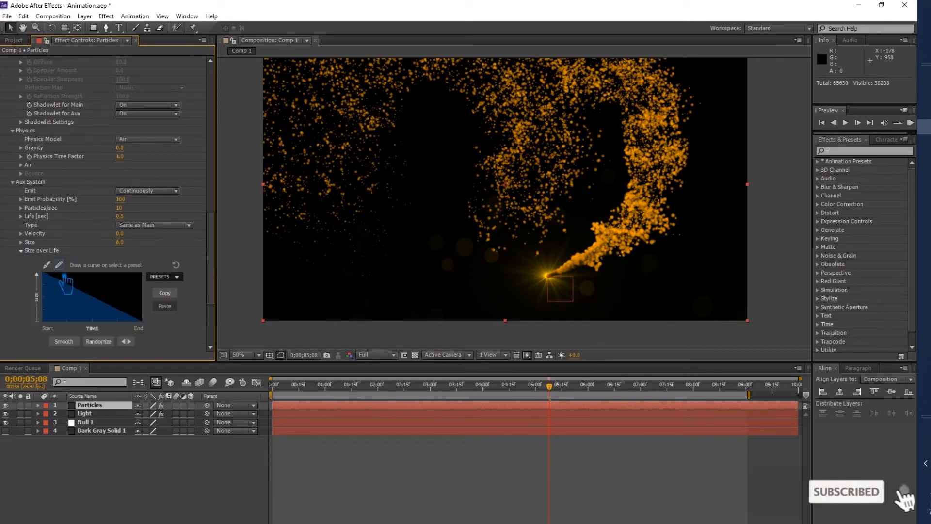
pyautogui.click(177, 277)
pyautogui.click(175, 298)
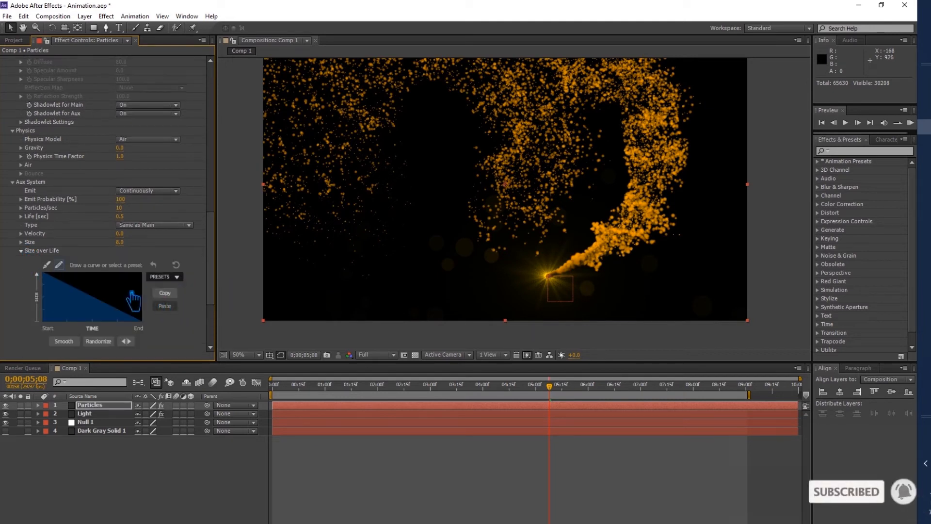
pyautogui.click(22, 250)
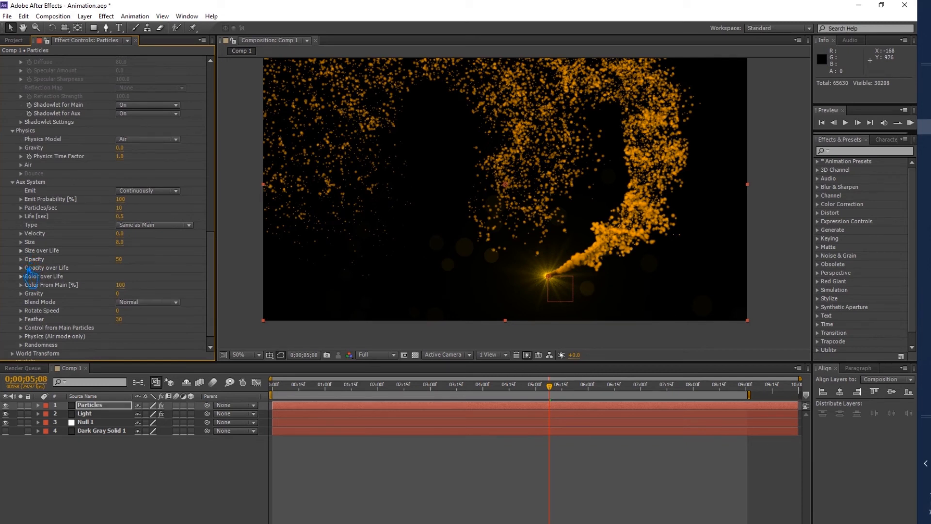
pyautogui.click(28, 269)
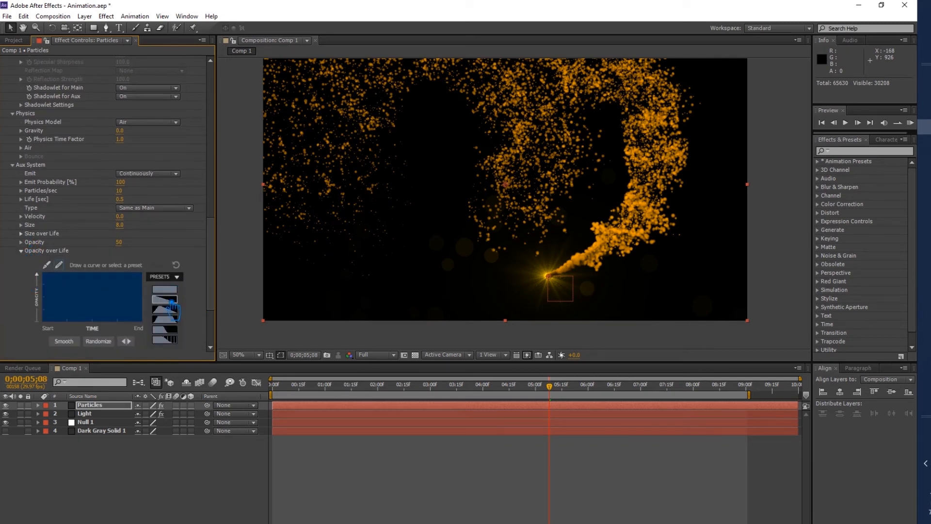
pyautogui.click(170, 306)
pyautogui.click(21, 251)
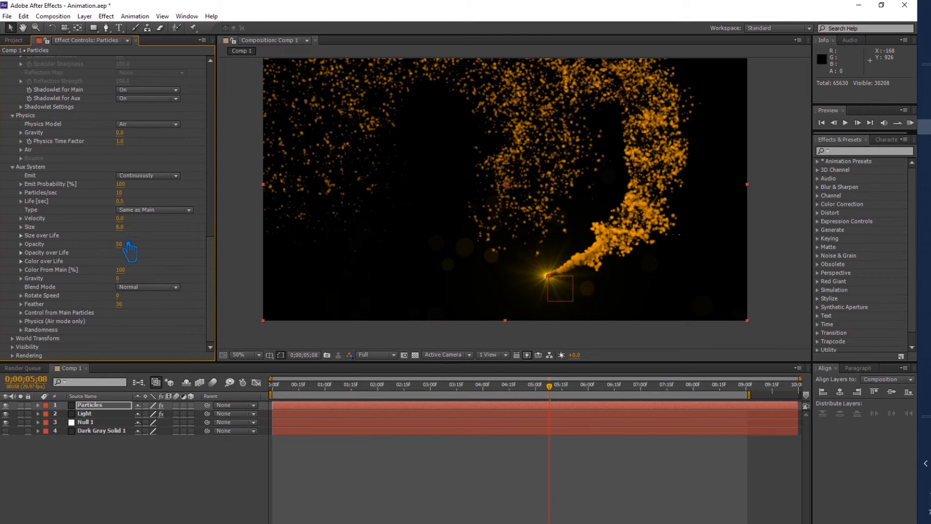
# Step: Reduce the Turbulence Field's Affect Position to 150 in the Air physics settings
pyautogui.scroll(3, 152, 232)
pyautogui.scroll(15, 153, 225)
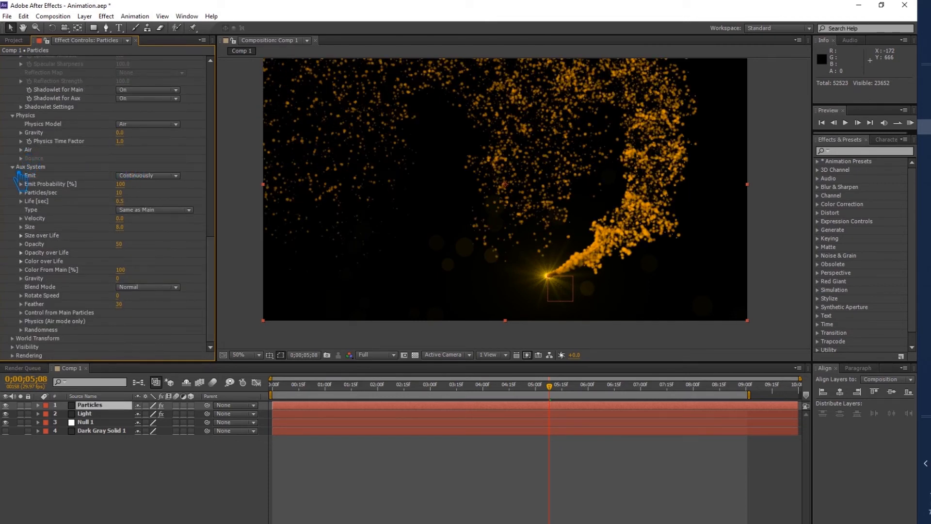
pyautogui.click(22, 150)
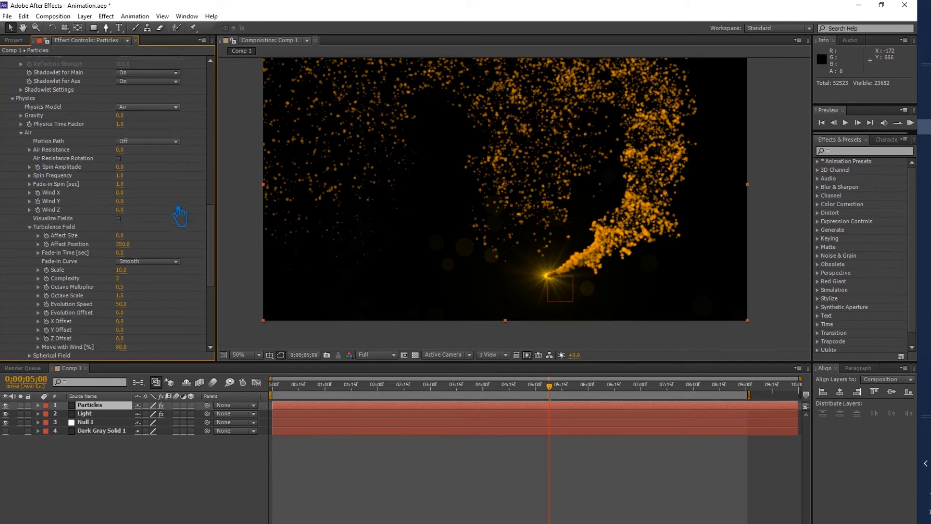
pyautogui.click(123, 244)
pyautogui.write('1')
pyautogui.press('Return')
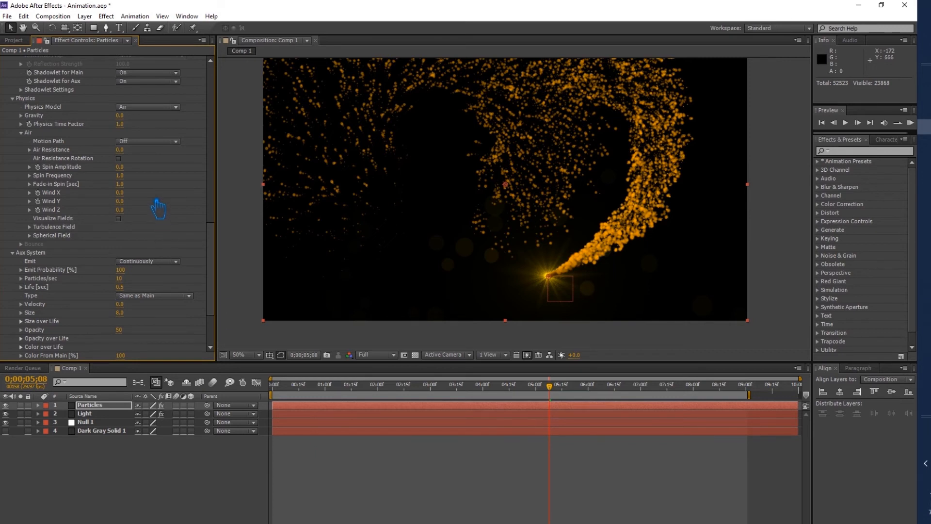
pyautogui.scroll(1, 159, 209)
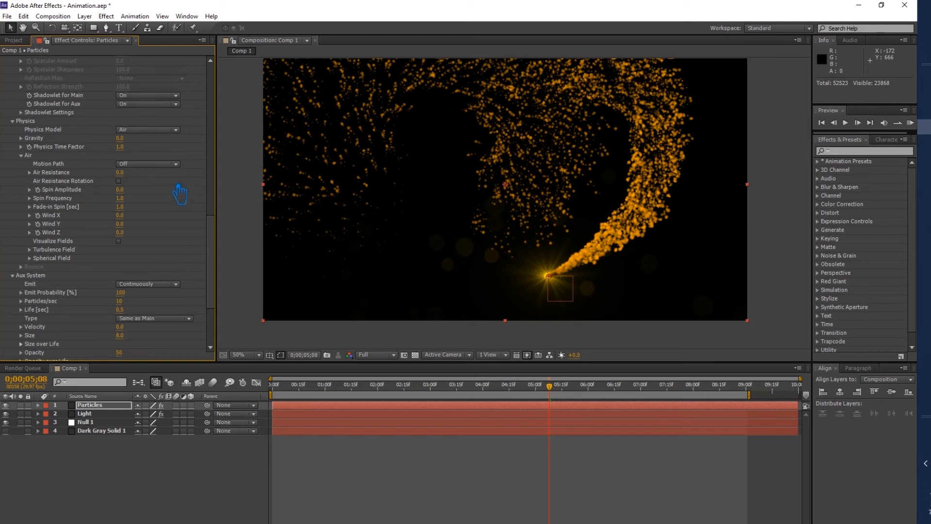
pyautogui.scroll(3, 179, 193)
pyautogui.scroll(-2, 177, 189)
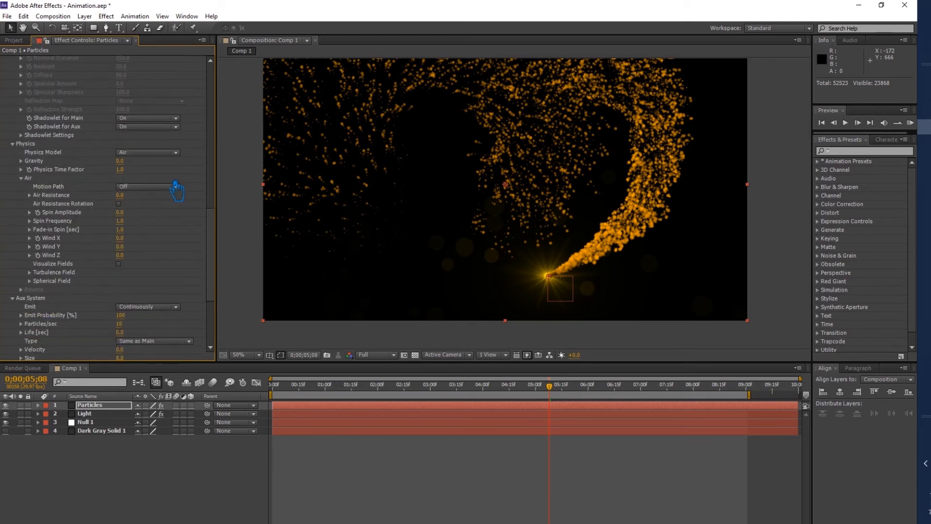
pyautogui.scroll(10, 176, 192)
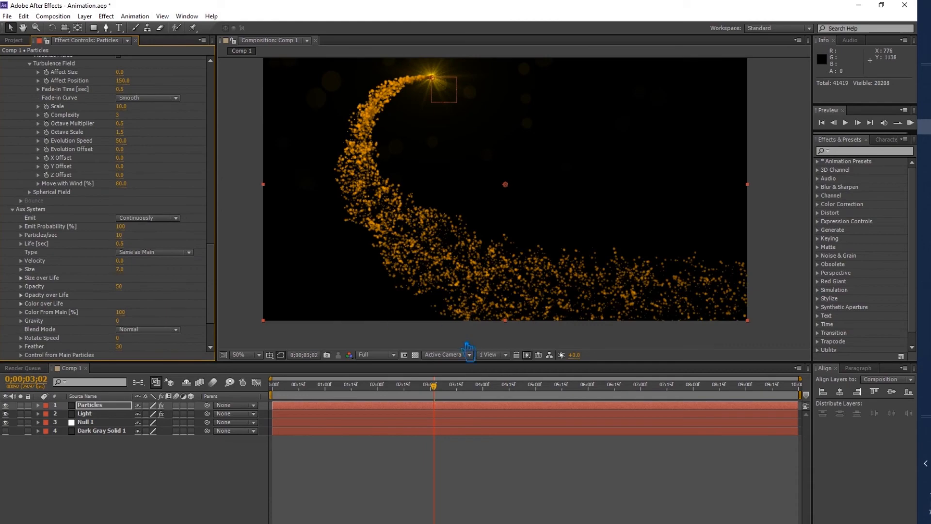
# Step: Move the playhead to 0;00;03;19, try turning on the particles' Shading, and undo it
pyautogui.moveTo(436, 387); pyautogui.dragTo(464, 398)
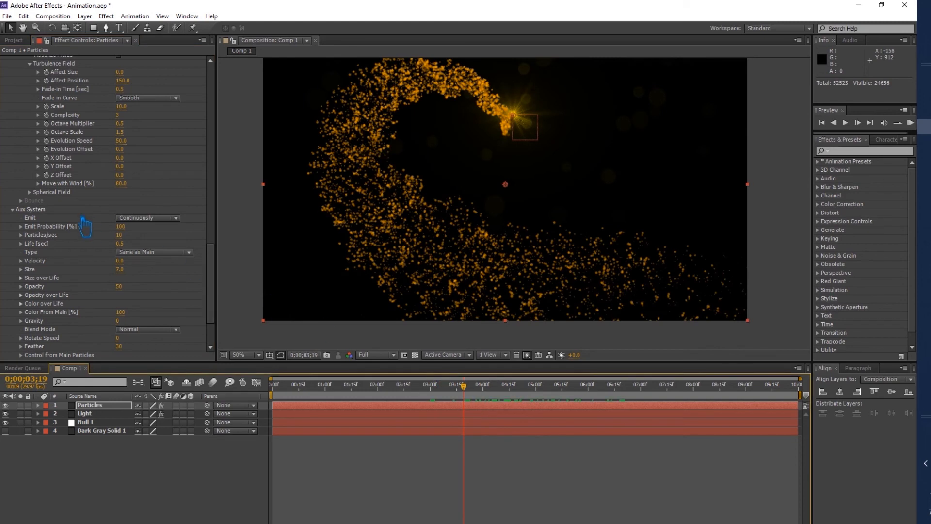
pyautogui.scroll(1, 106, 218)
pyautogui.scroll(15, 108, 218)
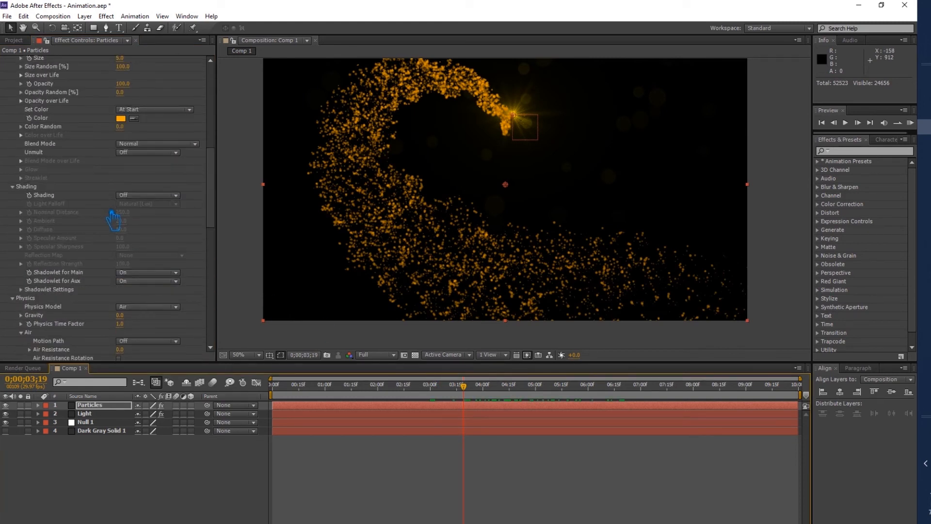
pyautogui.click(147, 195)
pyautogui.click(147, 214)
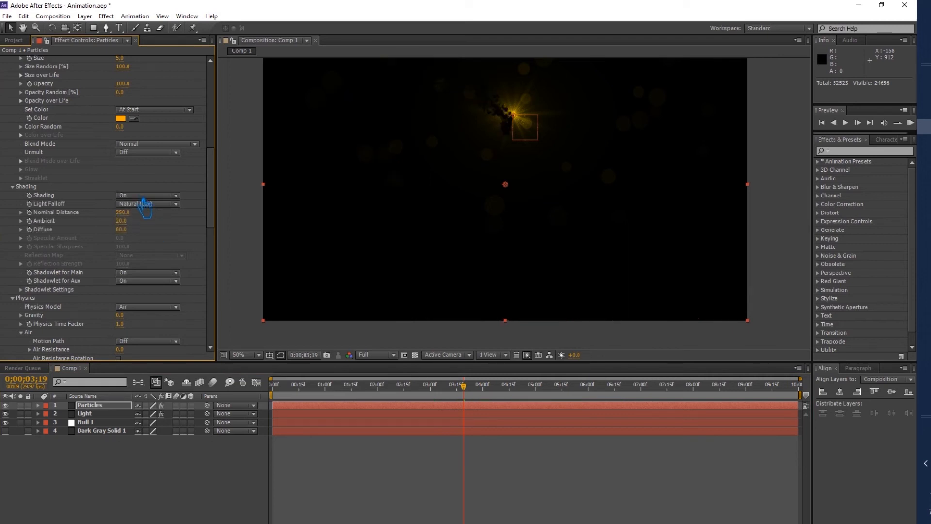
pyautogui.hotkey('ctrl', 'z')
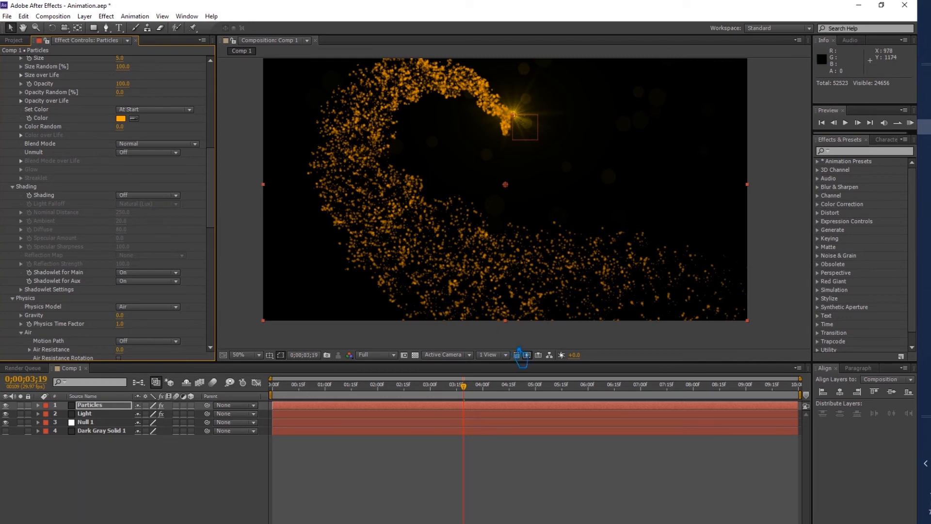
# Step: Scrub the timeline back to about 0;00;01;17 to check the particle trail
pyautogui.moveTo(465, 388); pyautogui.dragTo(369, 464)
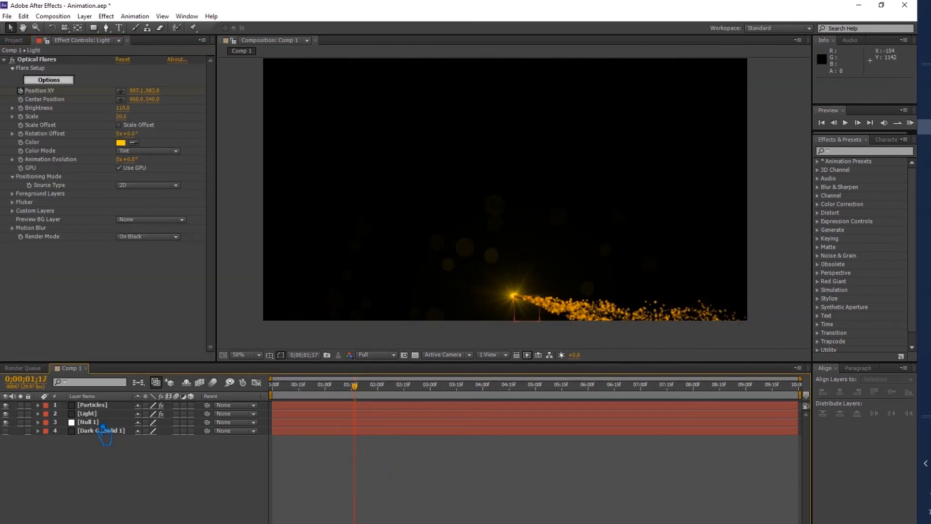
# Step: Duplicate the Particles, Light and Null 1 layers together and place the three copies above the originals
pyautogui.click(102, 422)
pyautogui.keyDown('shift'); pyautogui.click(102, 404); pyautogui.keyUp('shift')
pyautogui.hotkey('ctrl', 'd')
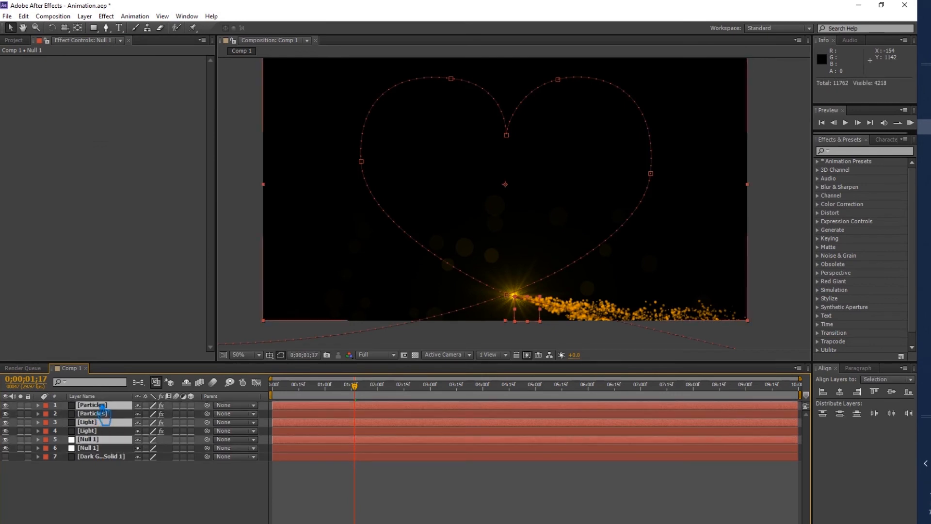
pyautogui.moveTo(100, 443); pyautogui.dragTo(99, 402)
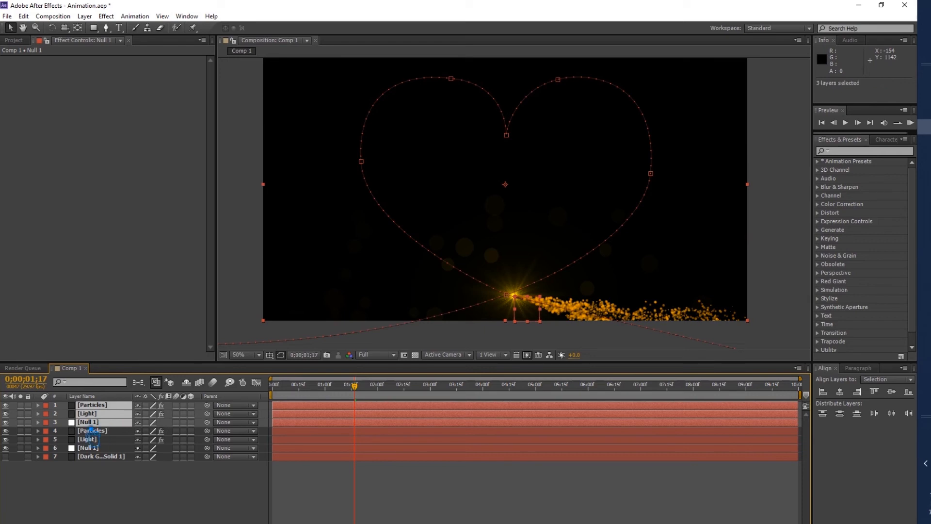
# Step: Move the playhead to 0;00;00;00 and time-reverse all Position keyframes of the upper Null 1 copy
pyautogui.click(96, 424)
pyautogui.click(38, 422)
pyautogui.click(46, 431)
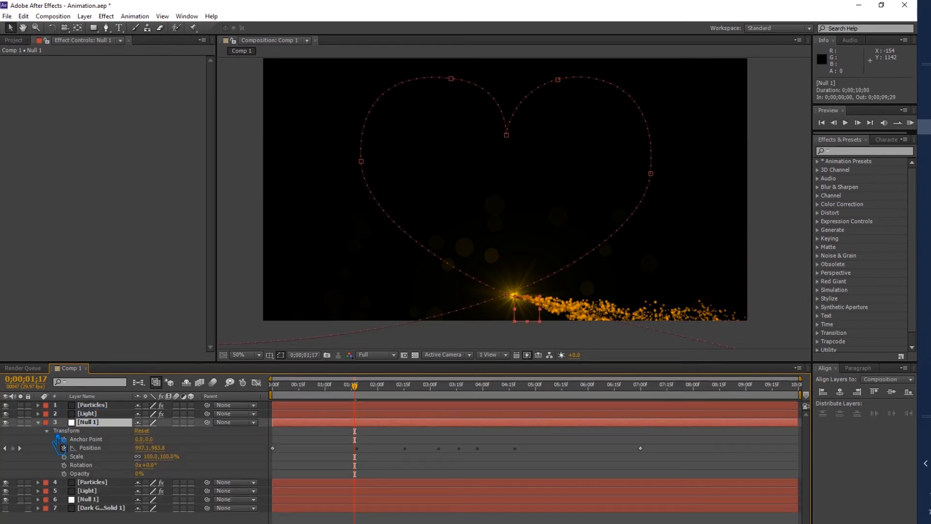
pyautogui.click(87, 448)
pyautogui.moveTo(356, 388); pyautogui.dragTo(230, 397)
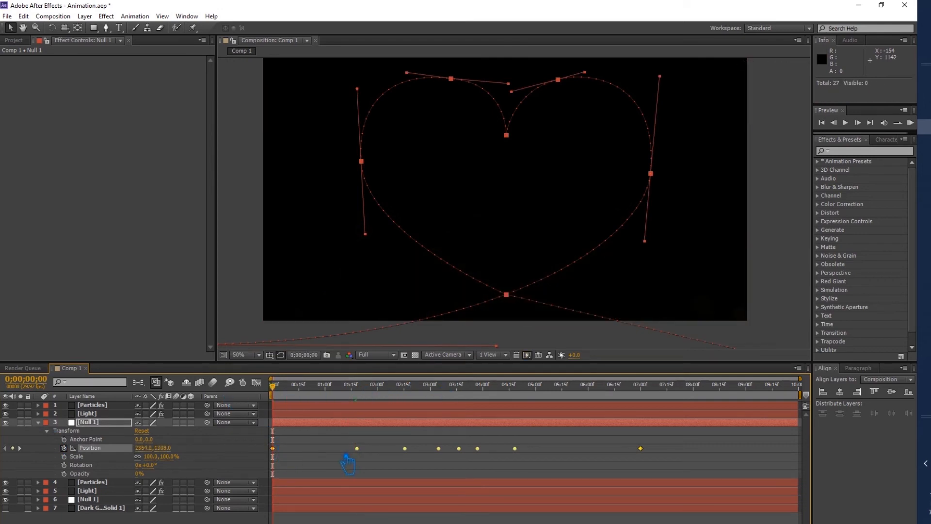
pyautogui.rightClick(357, 448)
pyautogui.moveTo(403, 440)
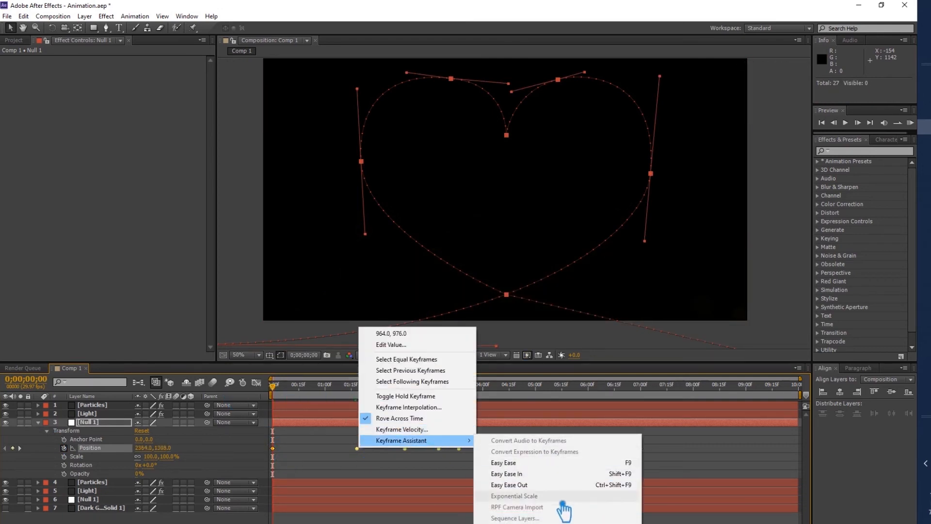
pyautogui.click(503, 462)
# Step: Copy the upper Null 1's reversed Position keyframes and collapse its properties
pyautogui.hotkey('ctrl', 'c')
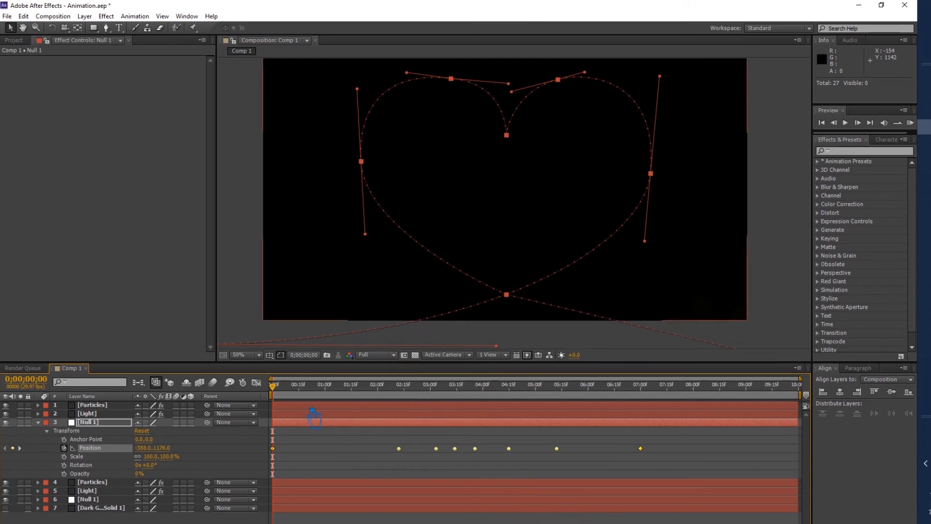
pyautogui.click(38, 423)
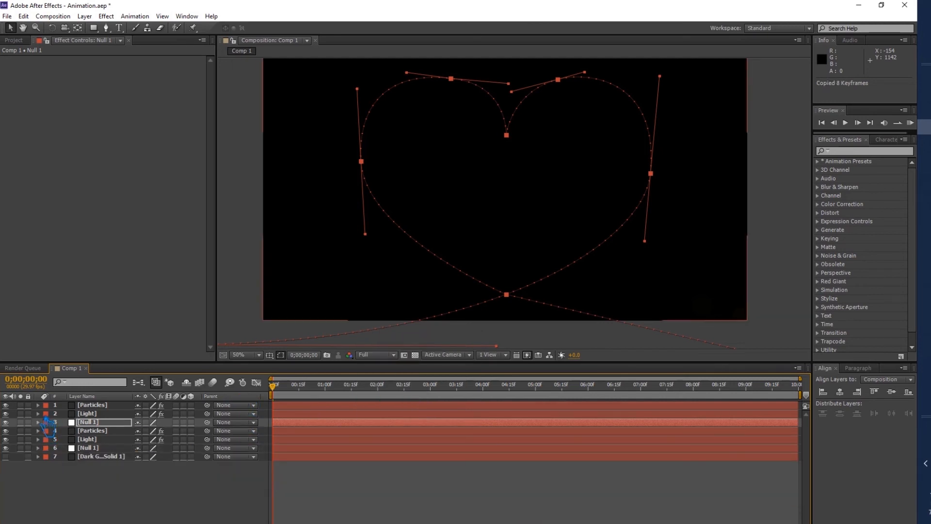
pyautogui.click(38, 414)
pyautogui.click(38, 414)
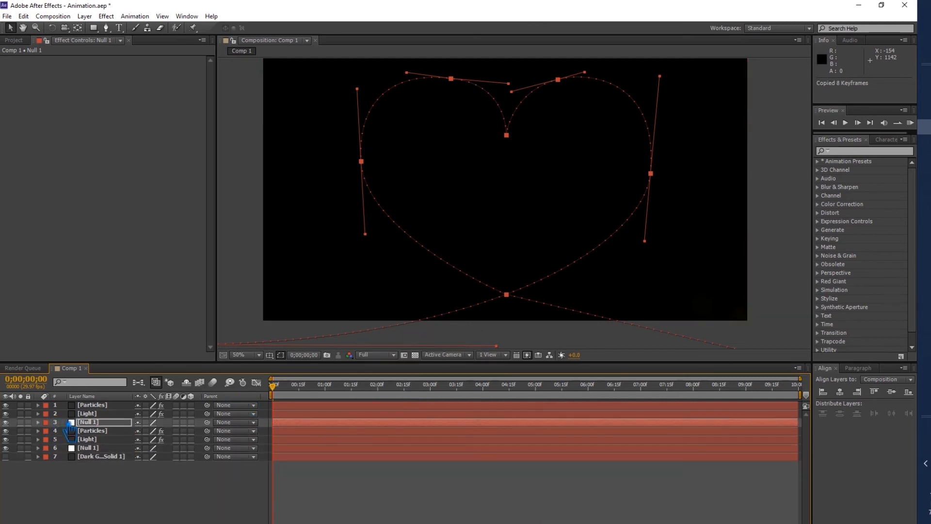
pyautogui.click(38, 422)
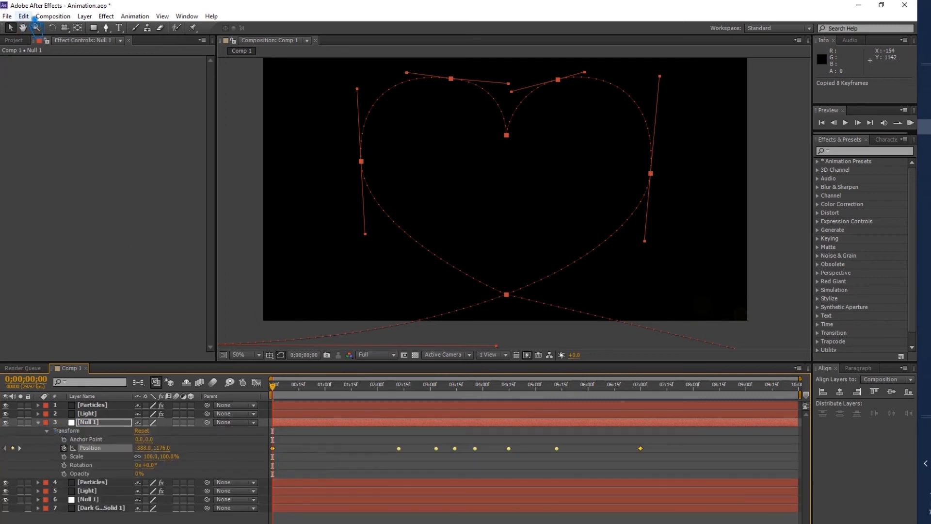
pyautogui.click(24, 16)
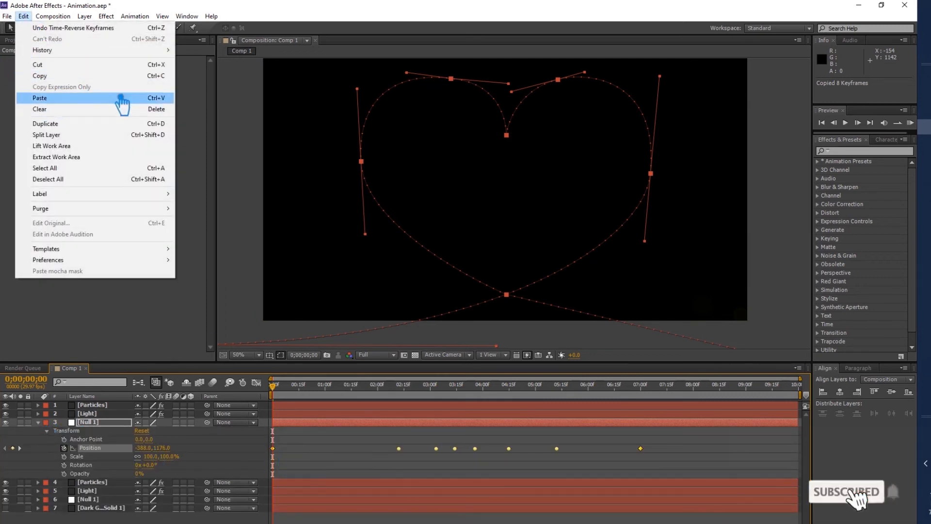
pyautogui.click(157, 77)
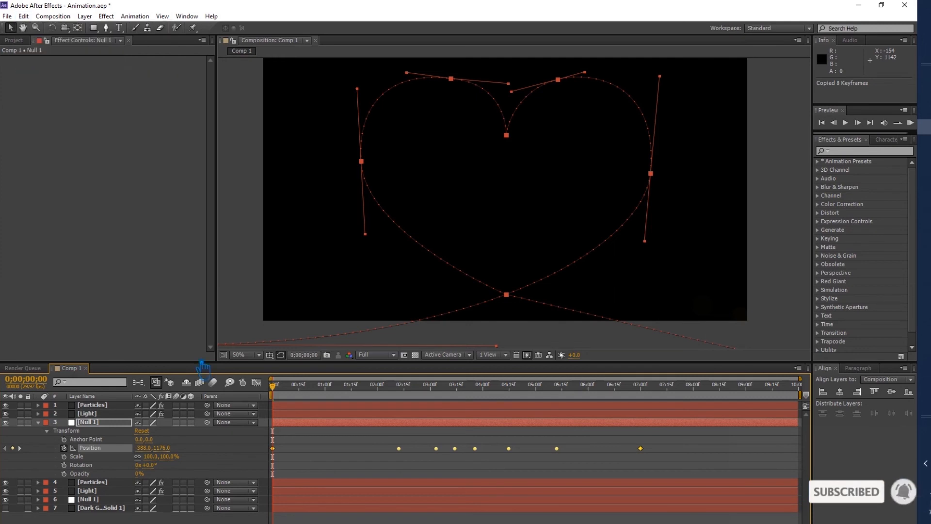
pyautogui.click(39, 422)
# Step: Replace the upper Light layer's Optical Flares Position XY keyframes with the copied reversed null keyframes, starting at 0;00;00;00
pyautogui.click(92, 413)
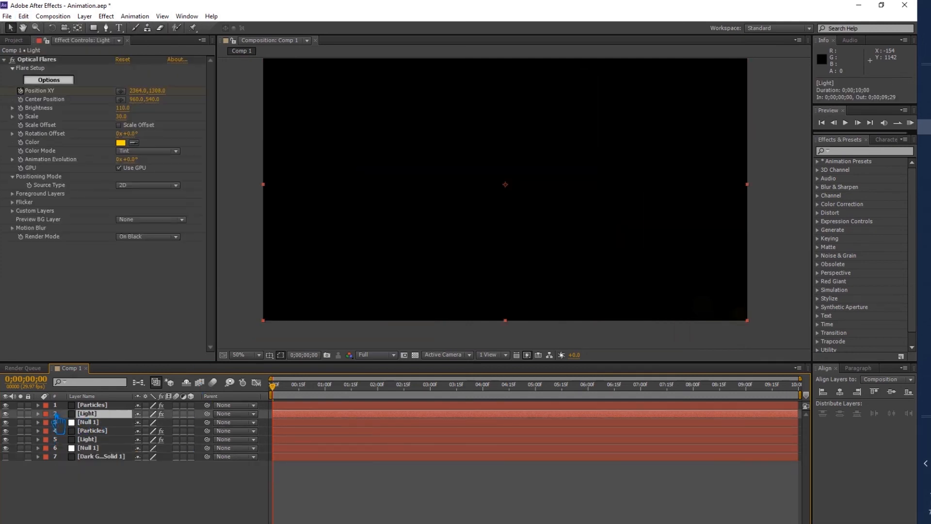
pyautogui.click(38, 414)
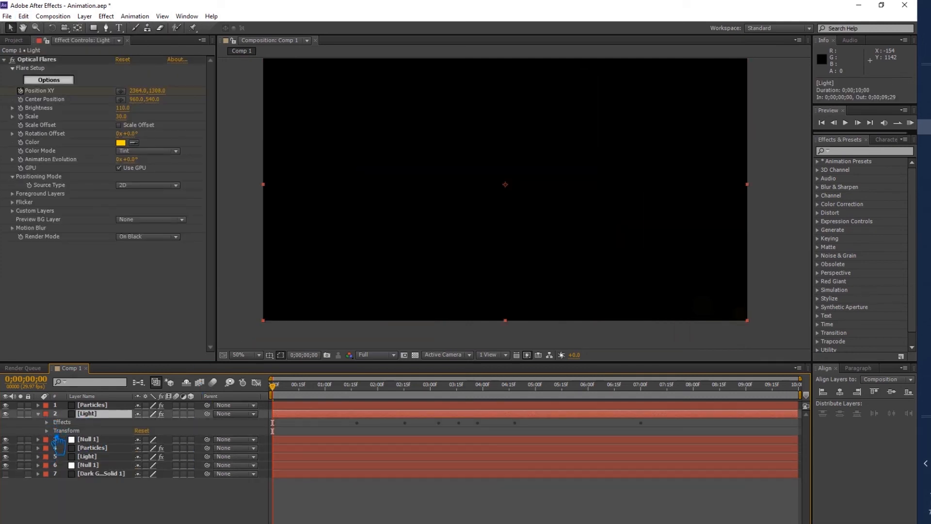
pyautogui.click(47, 422)
pyautogui.click(56, 431)
pyautogui.click(73, 414)
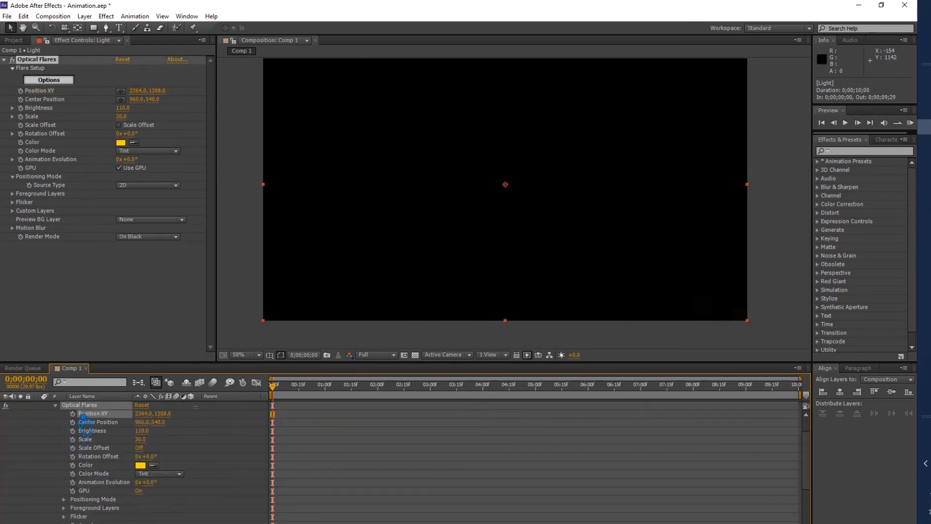
pyautogui.hotkey('ctrl', 'z')
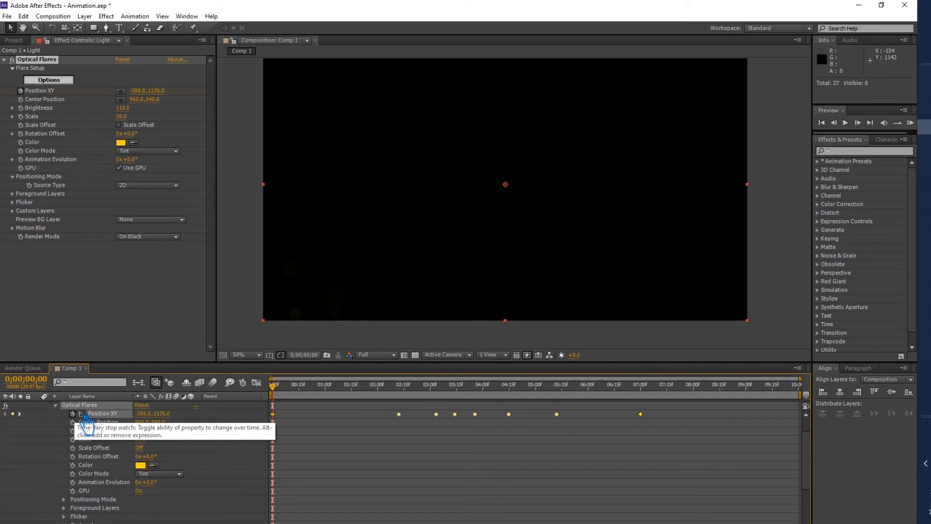
# Step: Set the upper Light's Optical Flares Render Mode to On Transparent and collapse the layer
pyautogui.click(158, 236)
pyautogui.click(154, 258)
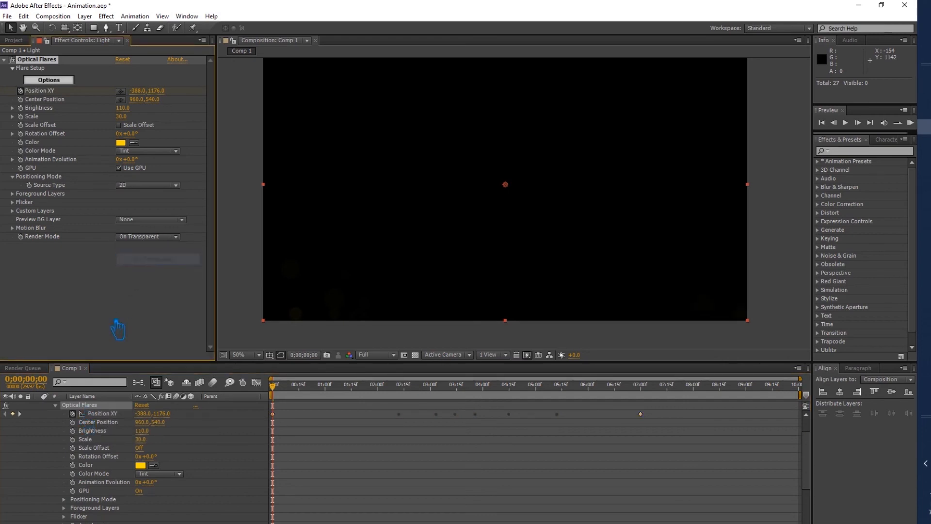
pyautogui.scroll(2, 77, 451)
pyautogui.click(37, 413)
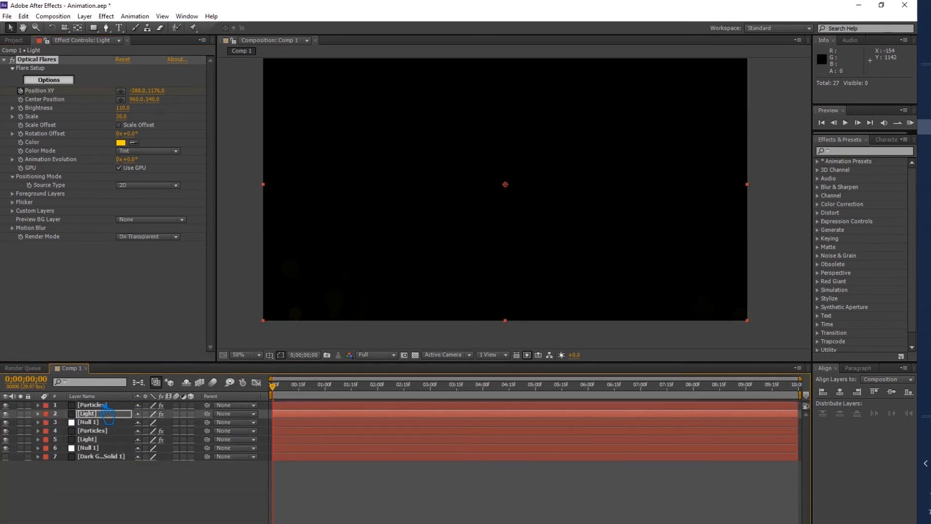
# Step: Replace the upper Particles layer's Particular emitter Position XY keyframes with the copied reversed null keyframes and collapse the layer
pyautogui.click(54, 406)
pyautogui.click(38, 405)
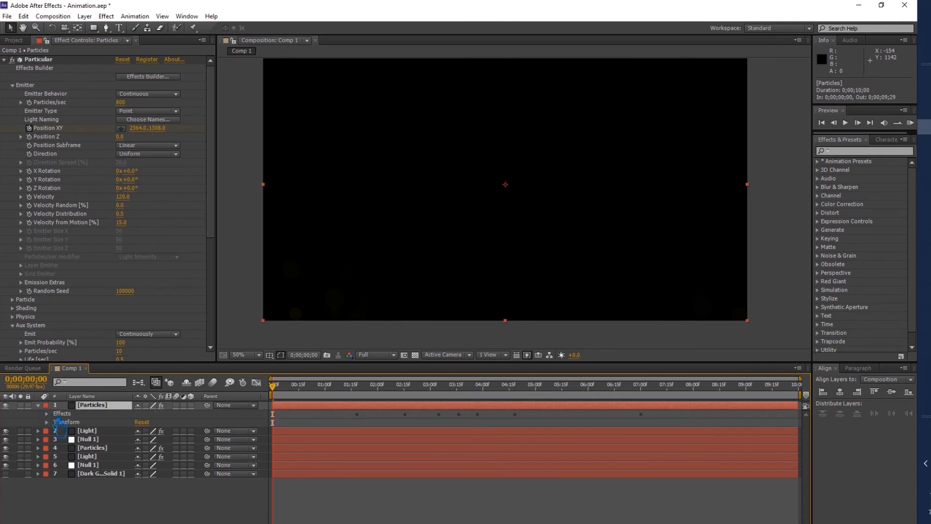
pyautogui.click(47, 413)
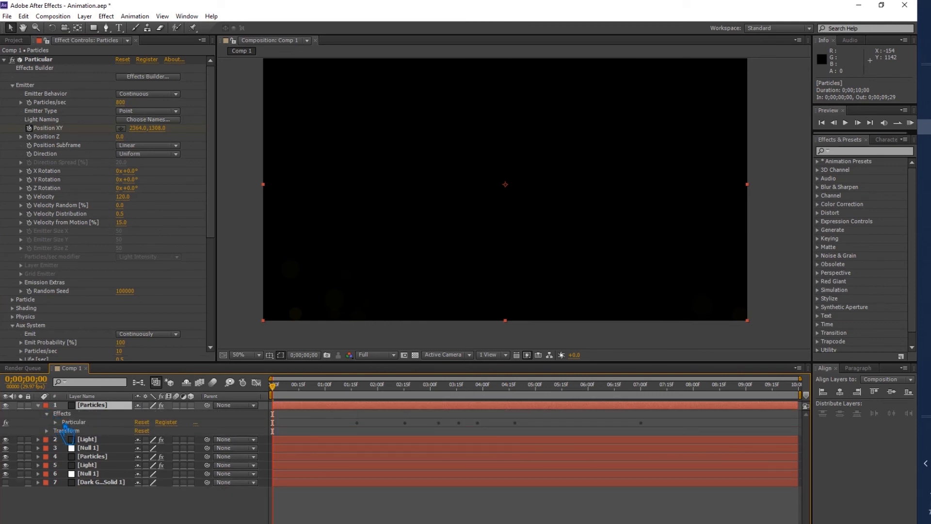
pyautogui.click(56, 422)
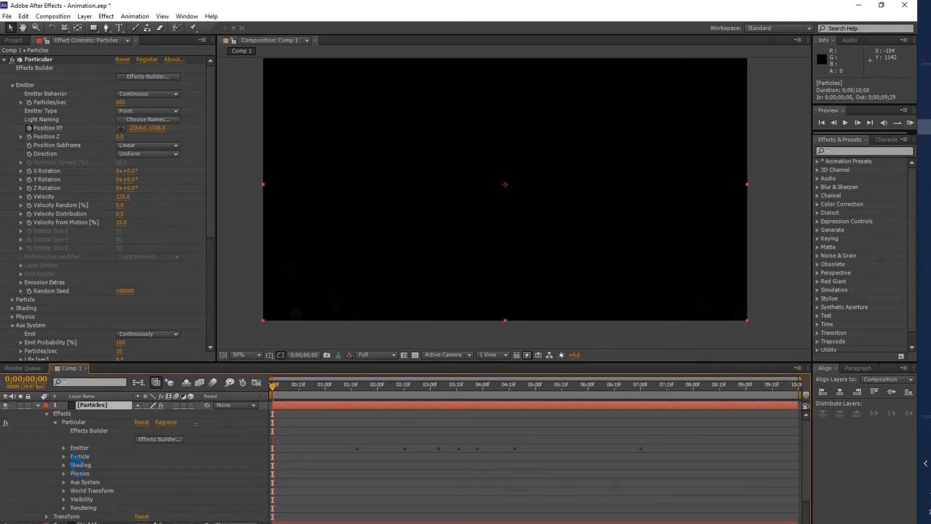
pyautogui.click(104, 447)
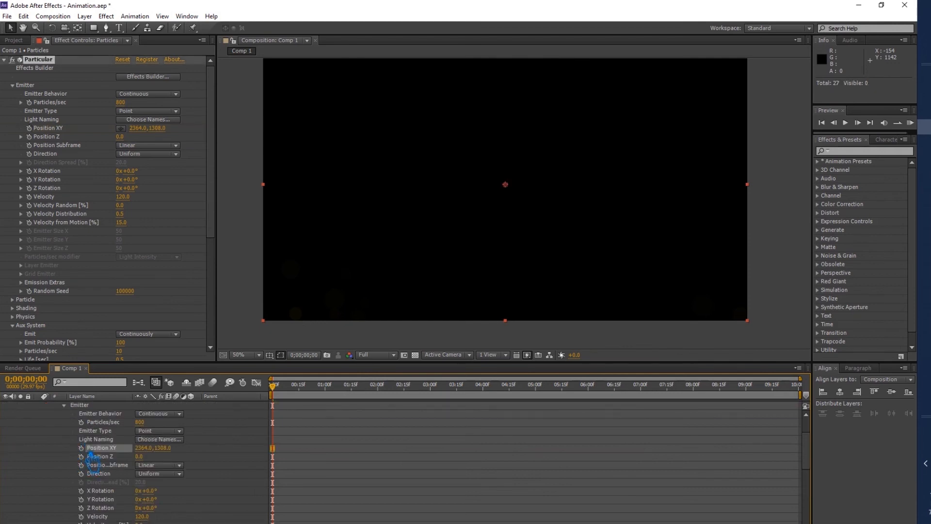
pyautogui.scroll(2, 63, 427)
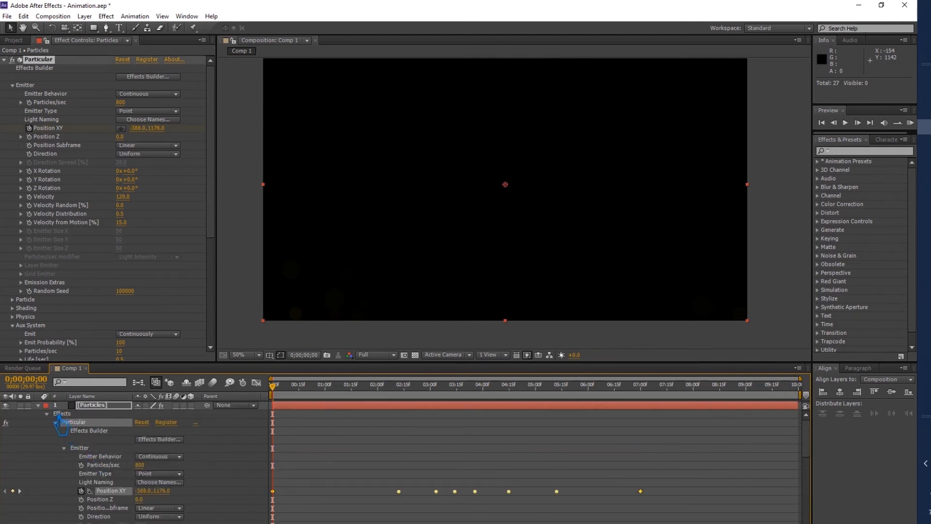
pyautogui.click(39, 405)
# Step: Deselect all layers, save the project, and play the composition preview to check both particle trails
pyautogui.click(215, 495)
pyautogui.hotkey('ctrl', 's')
pyautogui.click(845, 123)
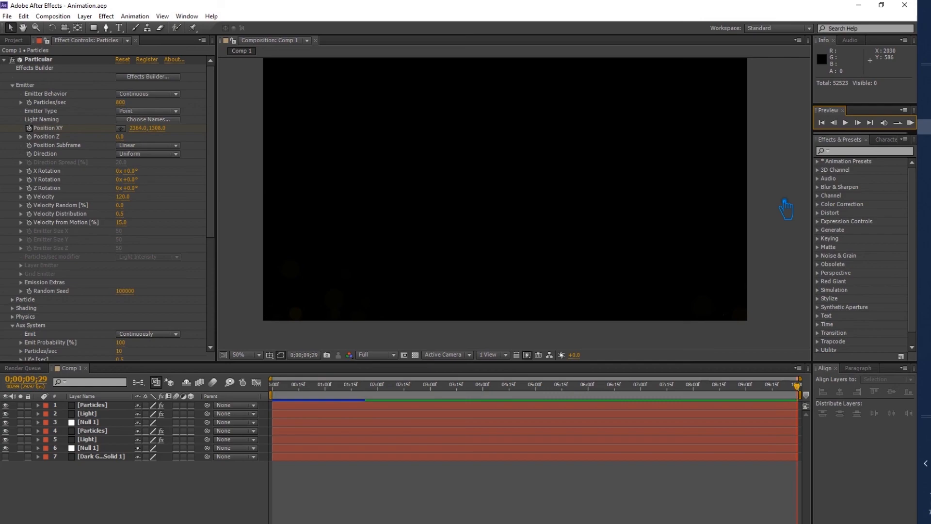
pyautogui.click(845, 123)
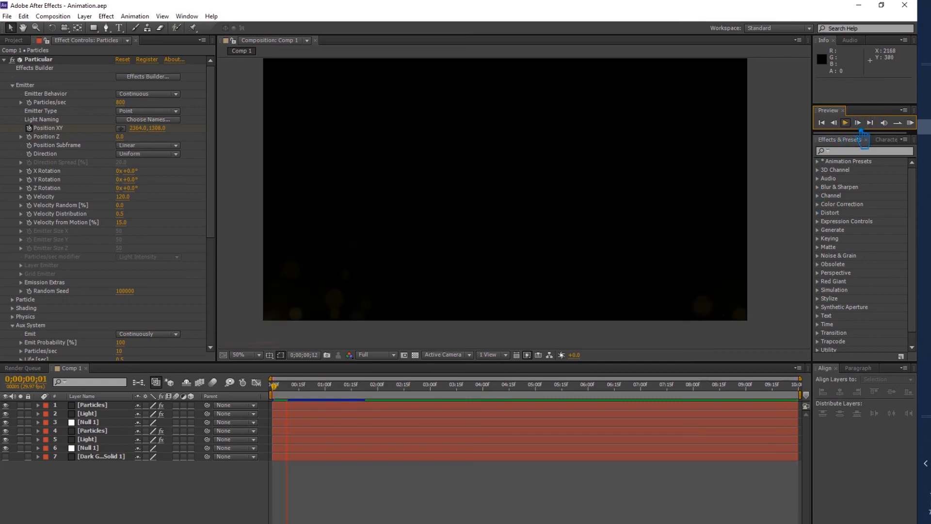